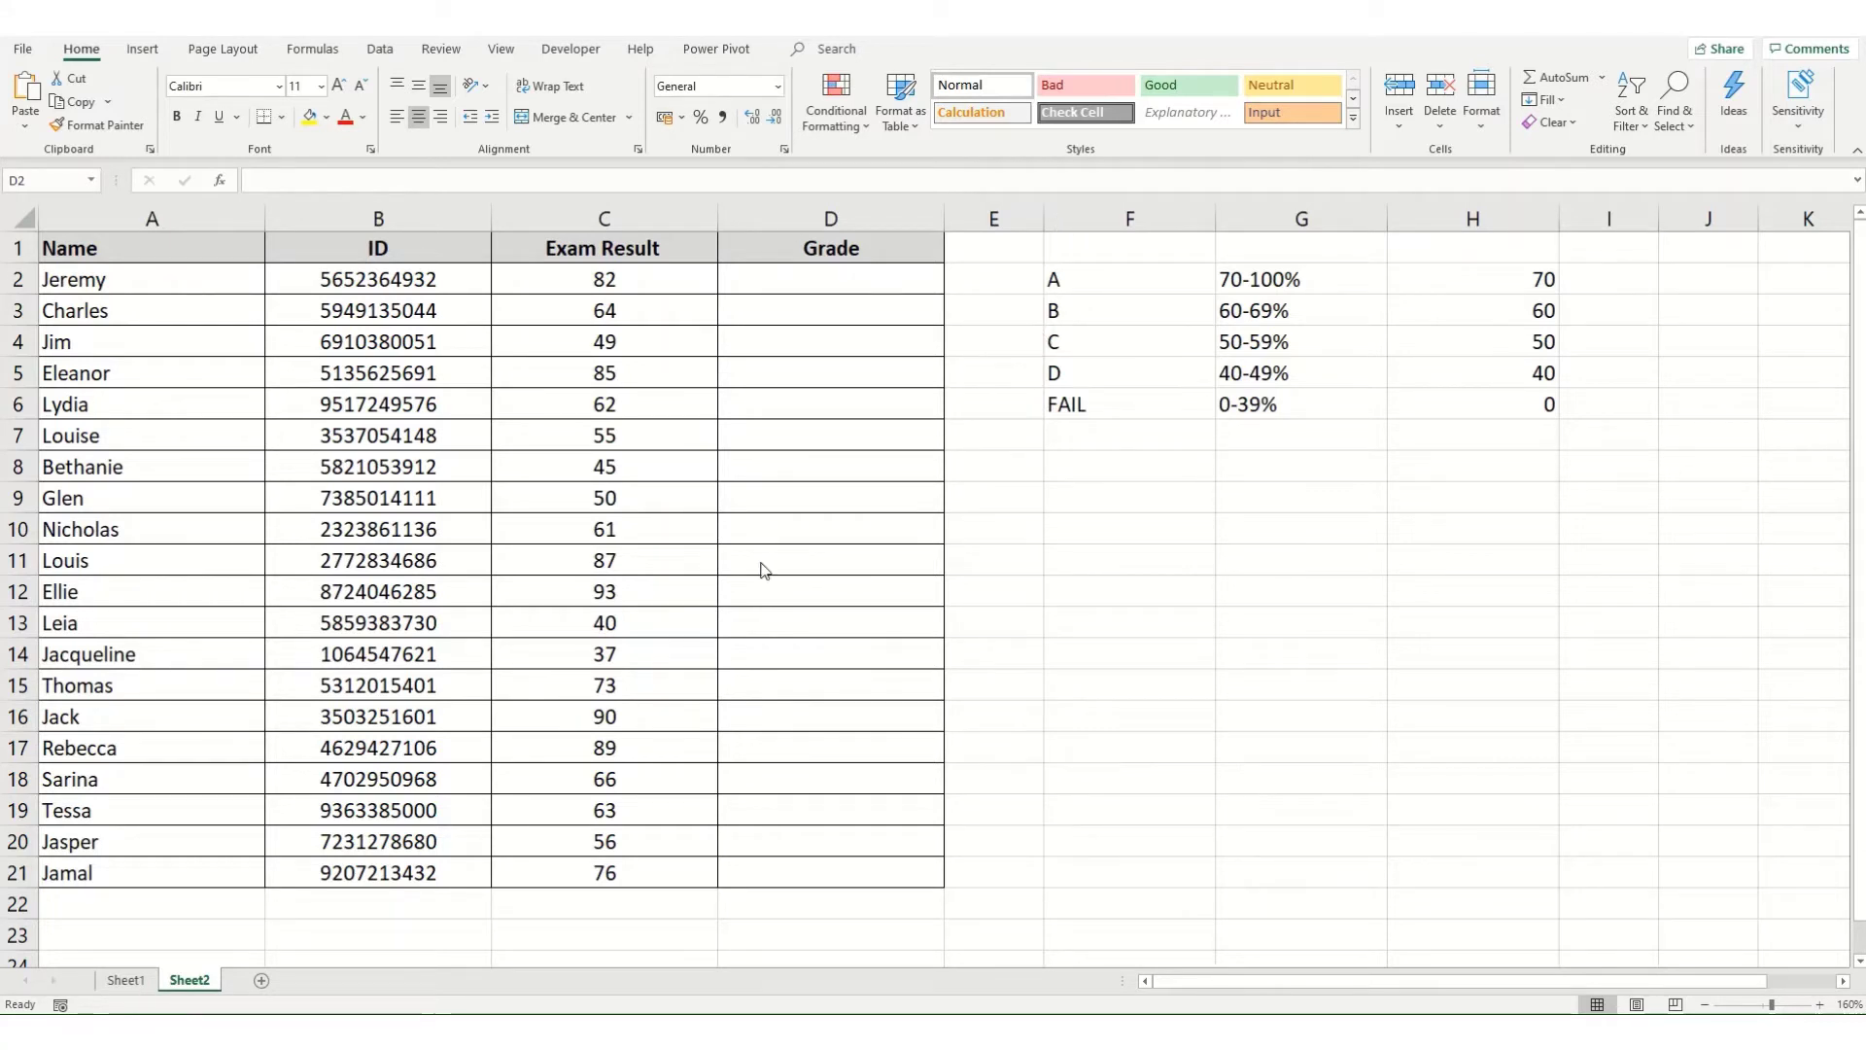
Enter the formula =IF(C2>=$H$2,F2,0) in D2, the first cell of the Grade column
left_click(808, 282)
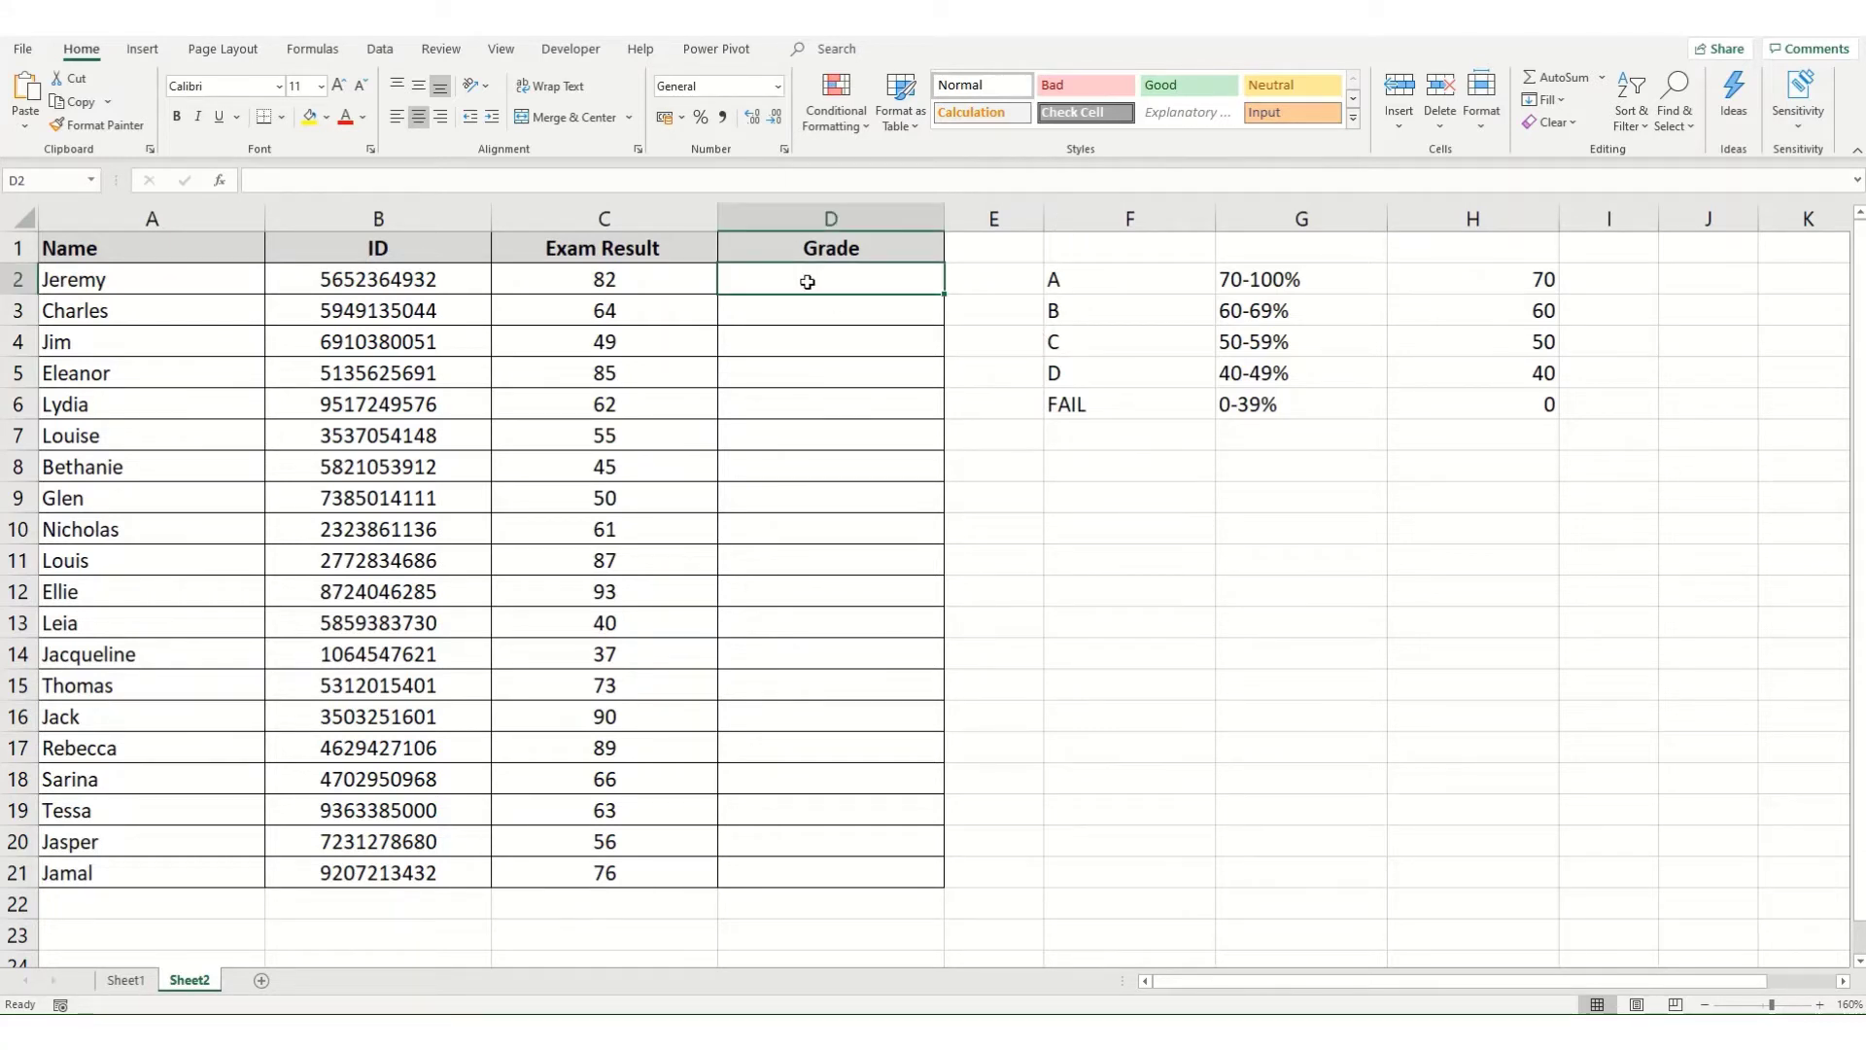
type("=")
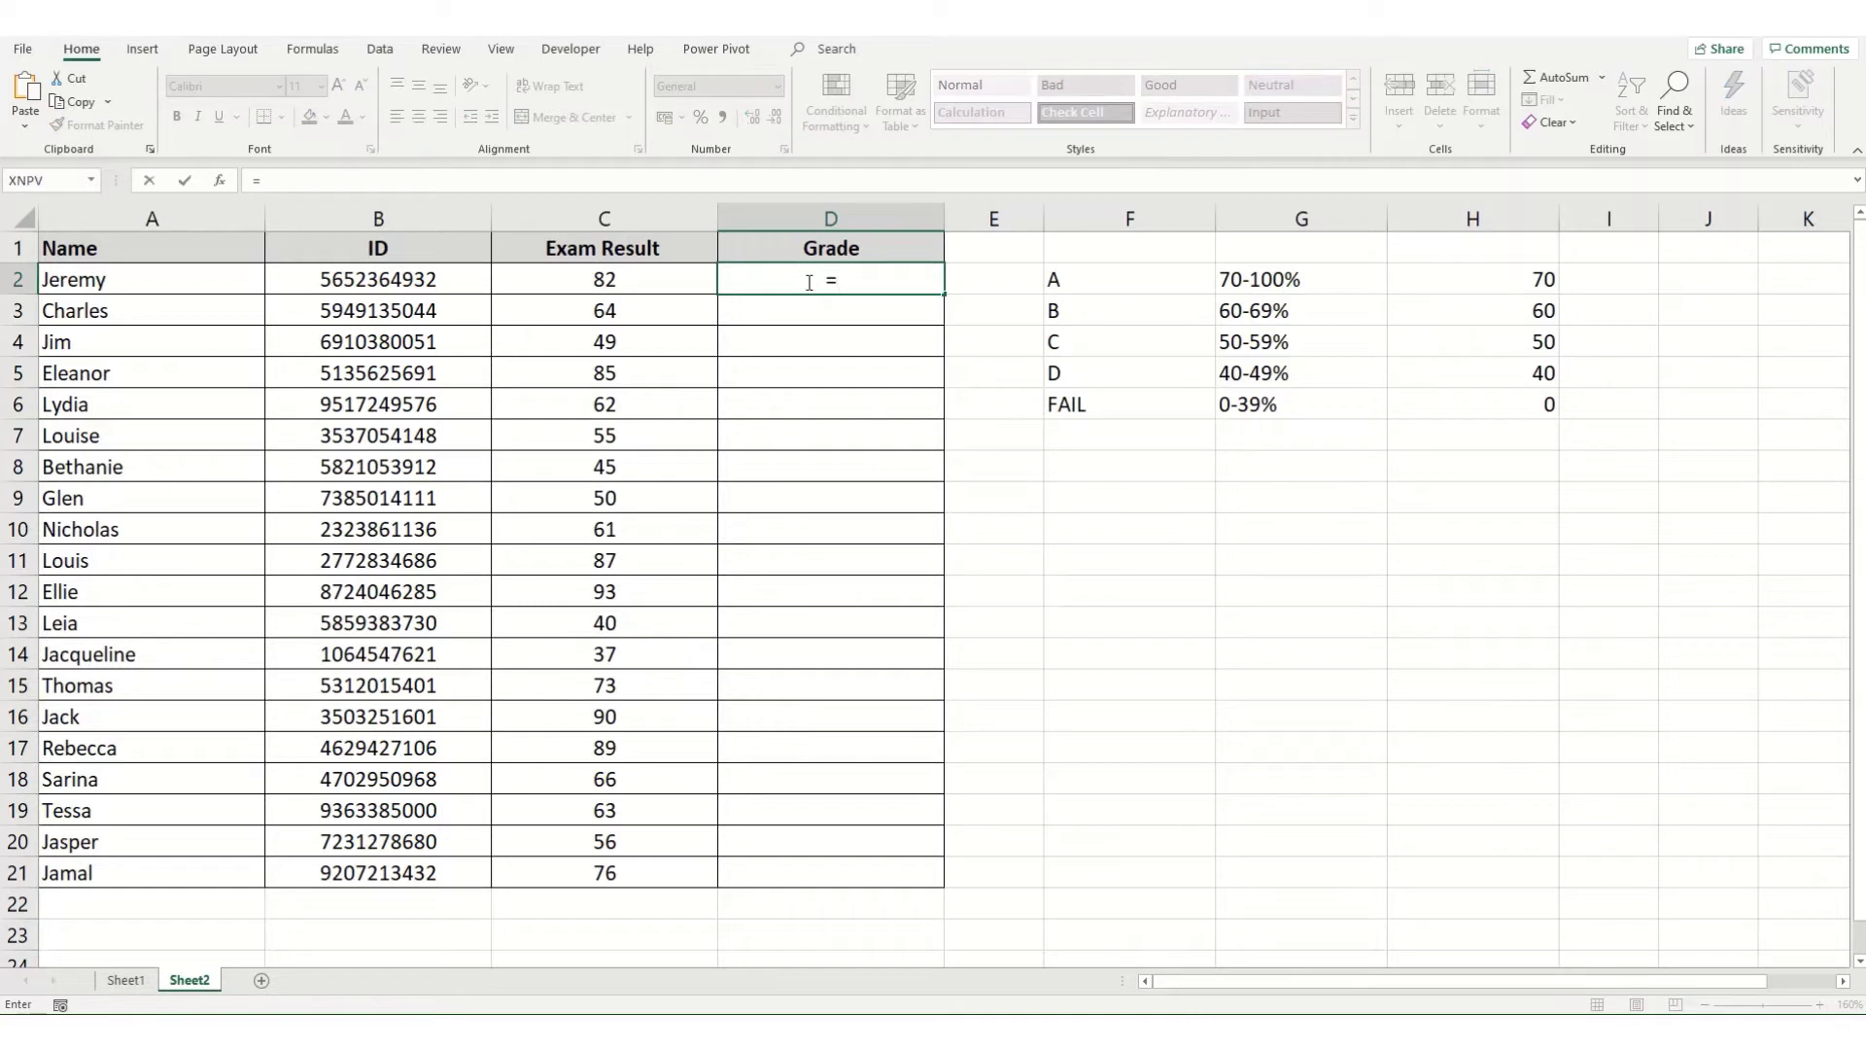
type("IF(")
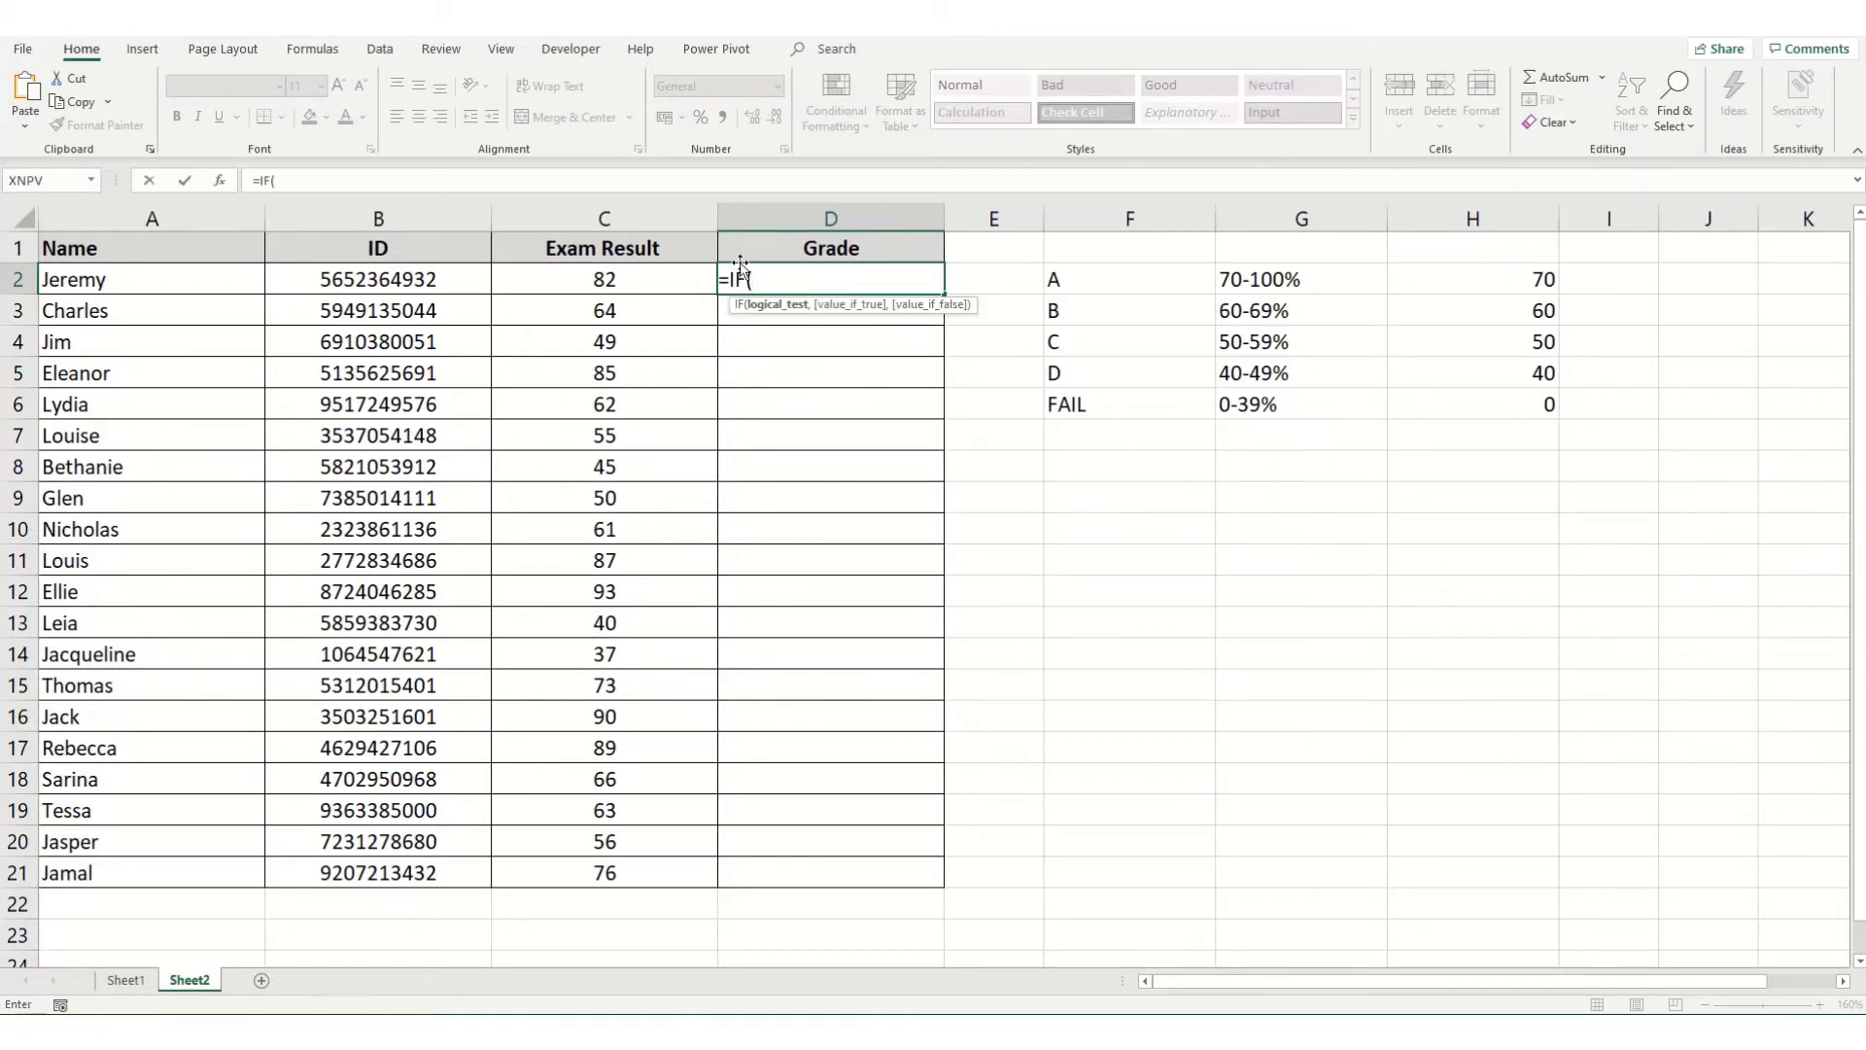
left_click(640, 270)
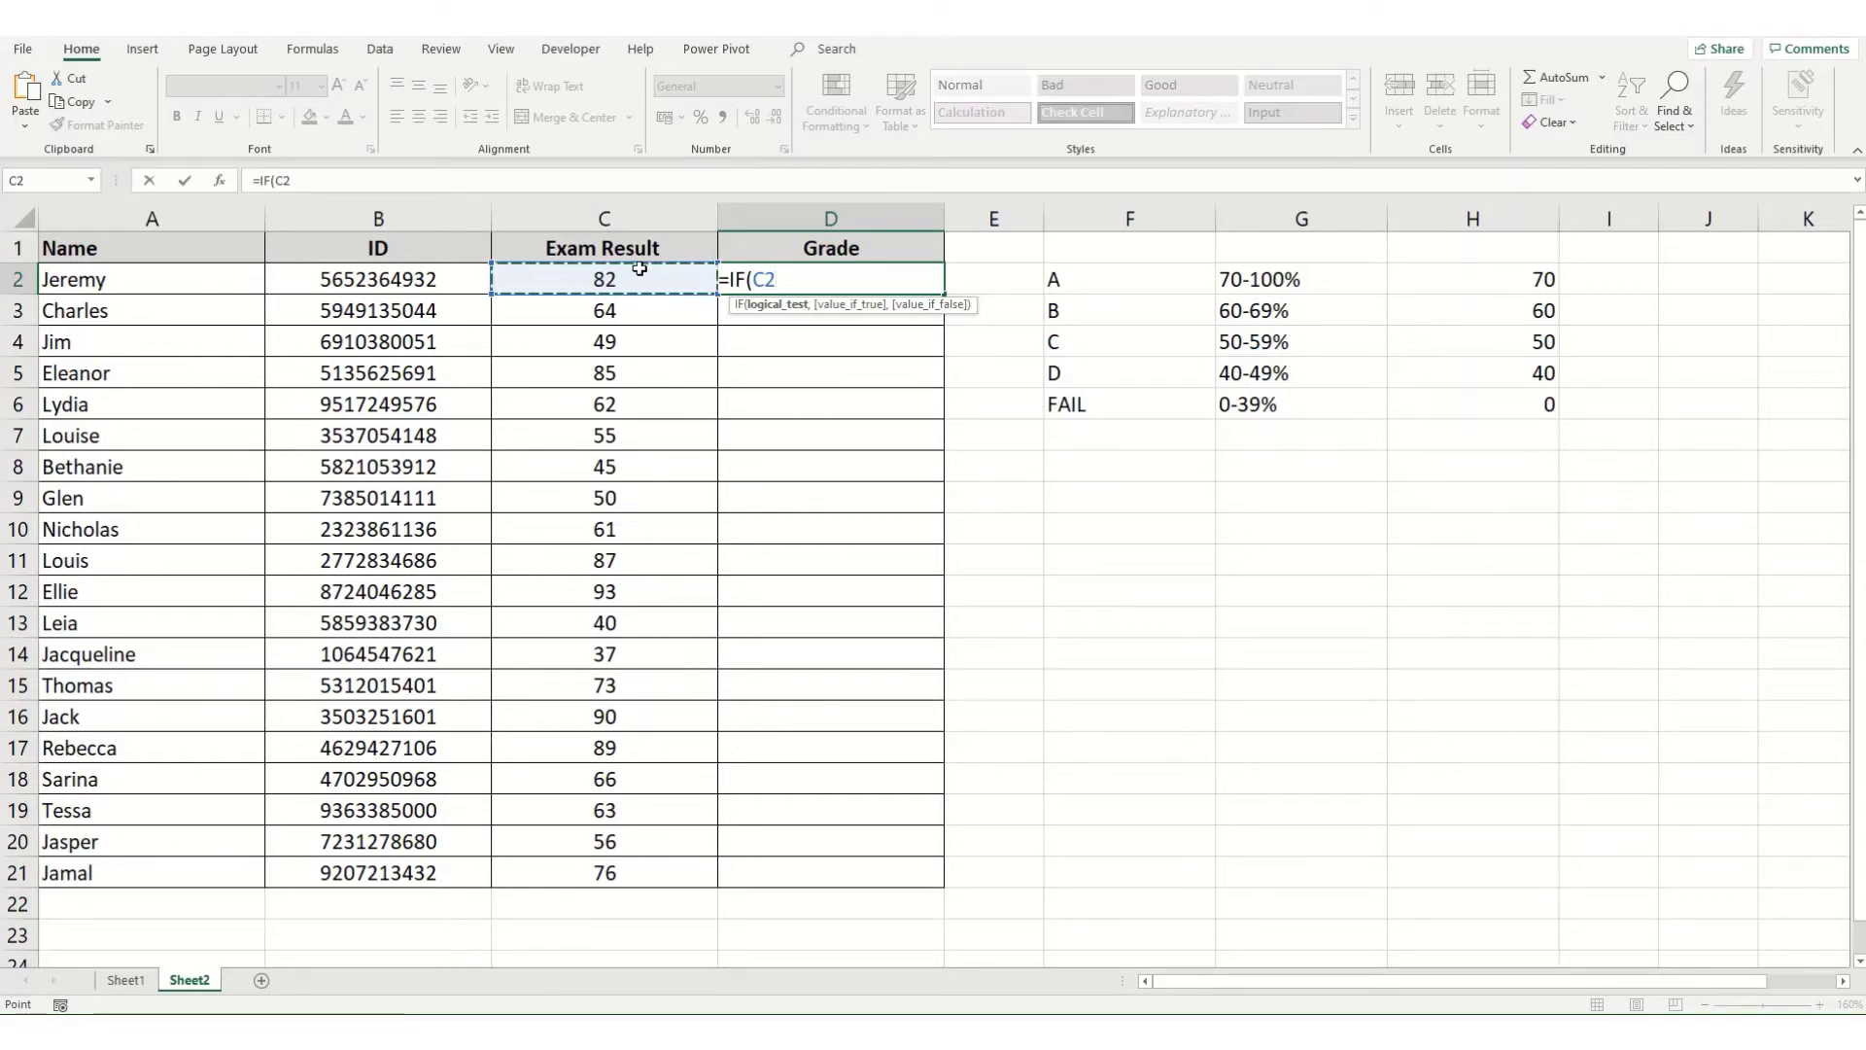
type(">=")
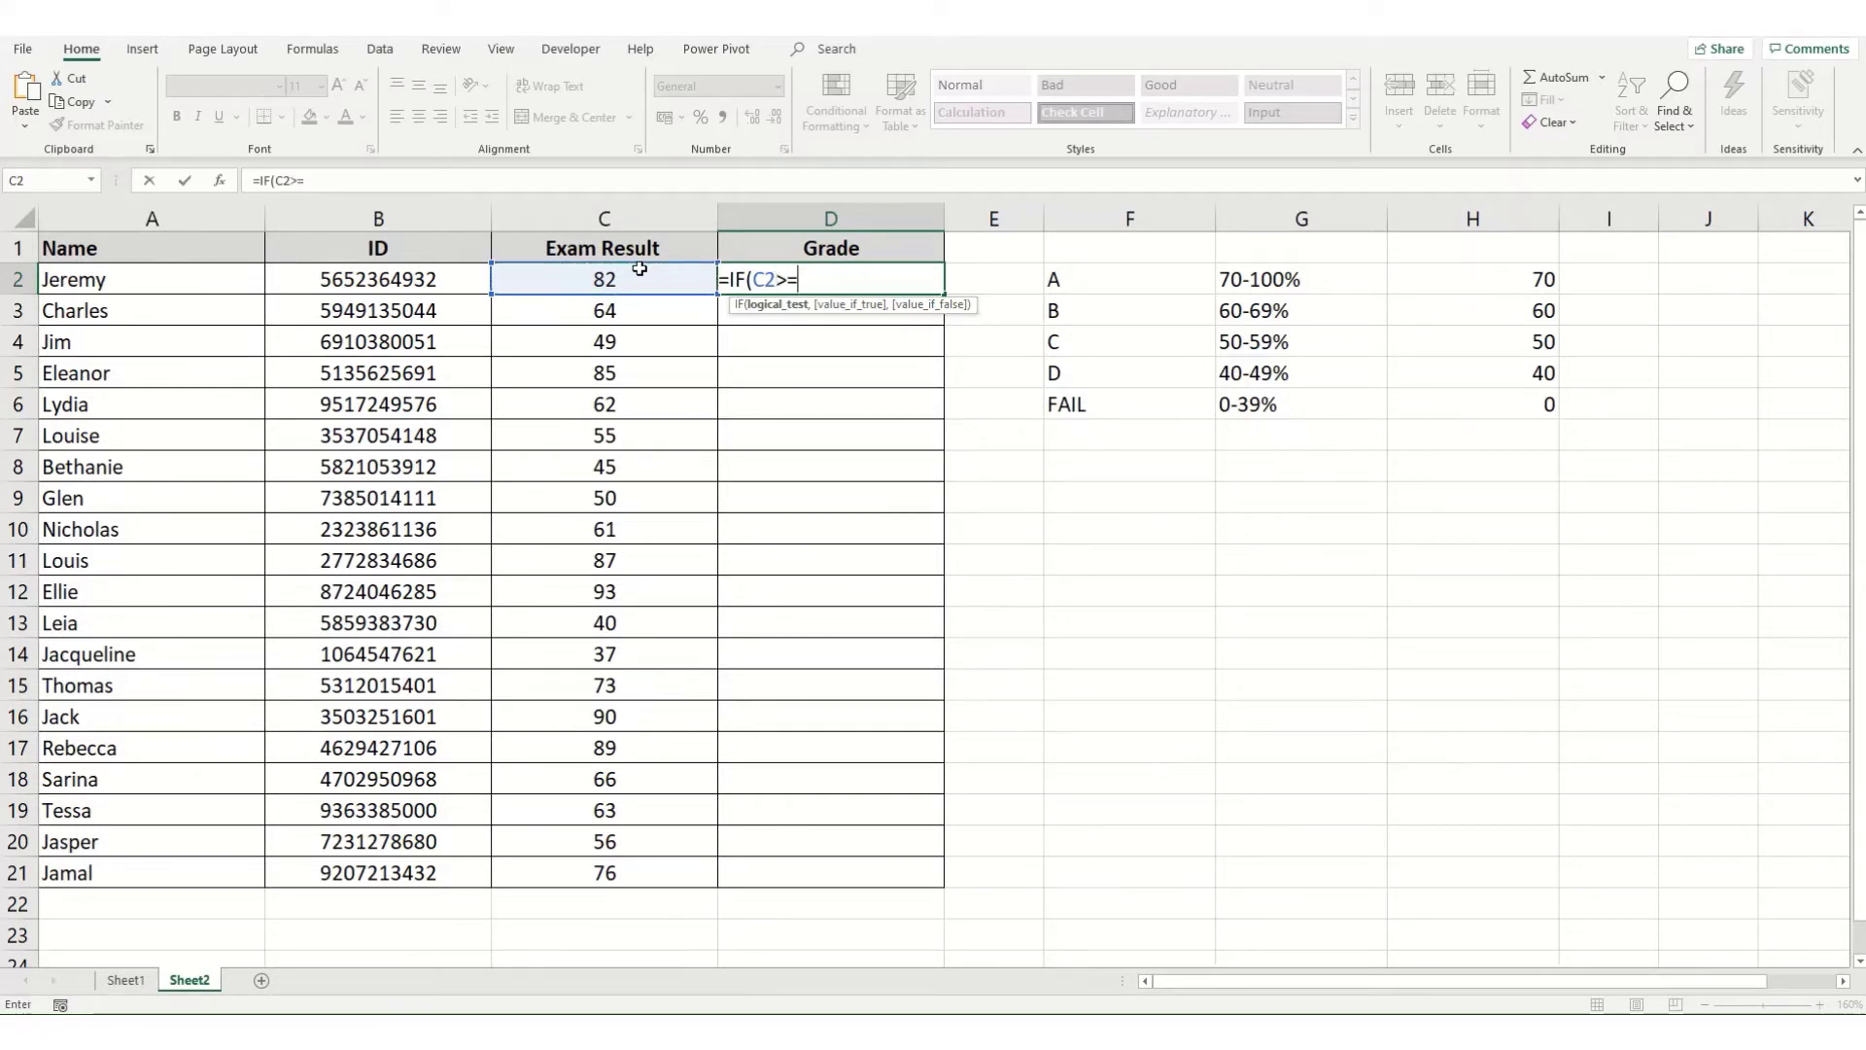
left_click(1490, 282)
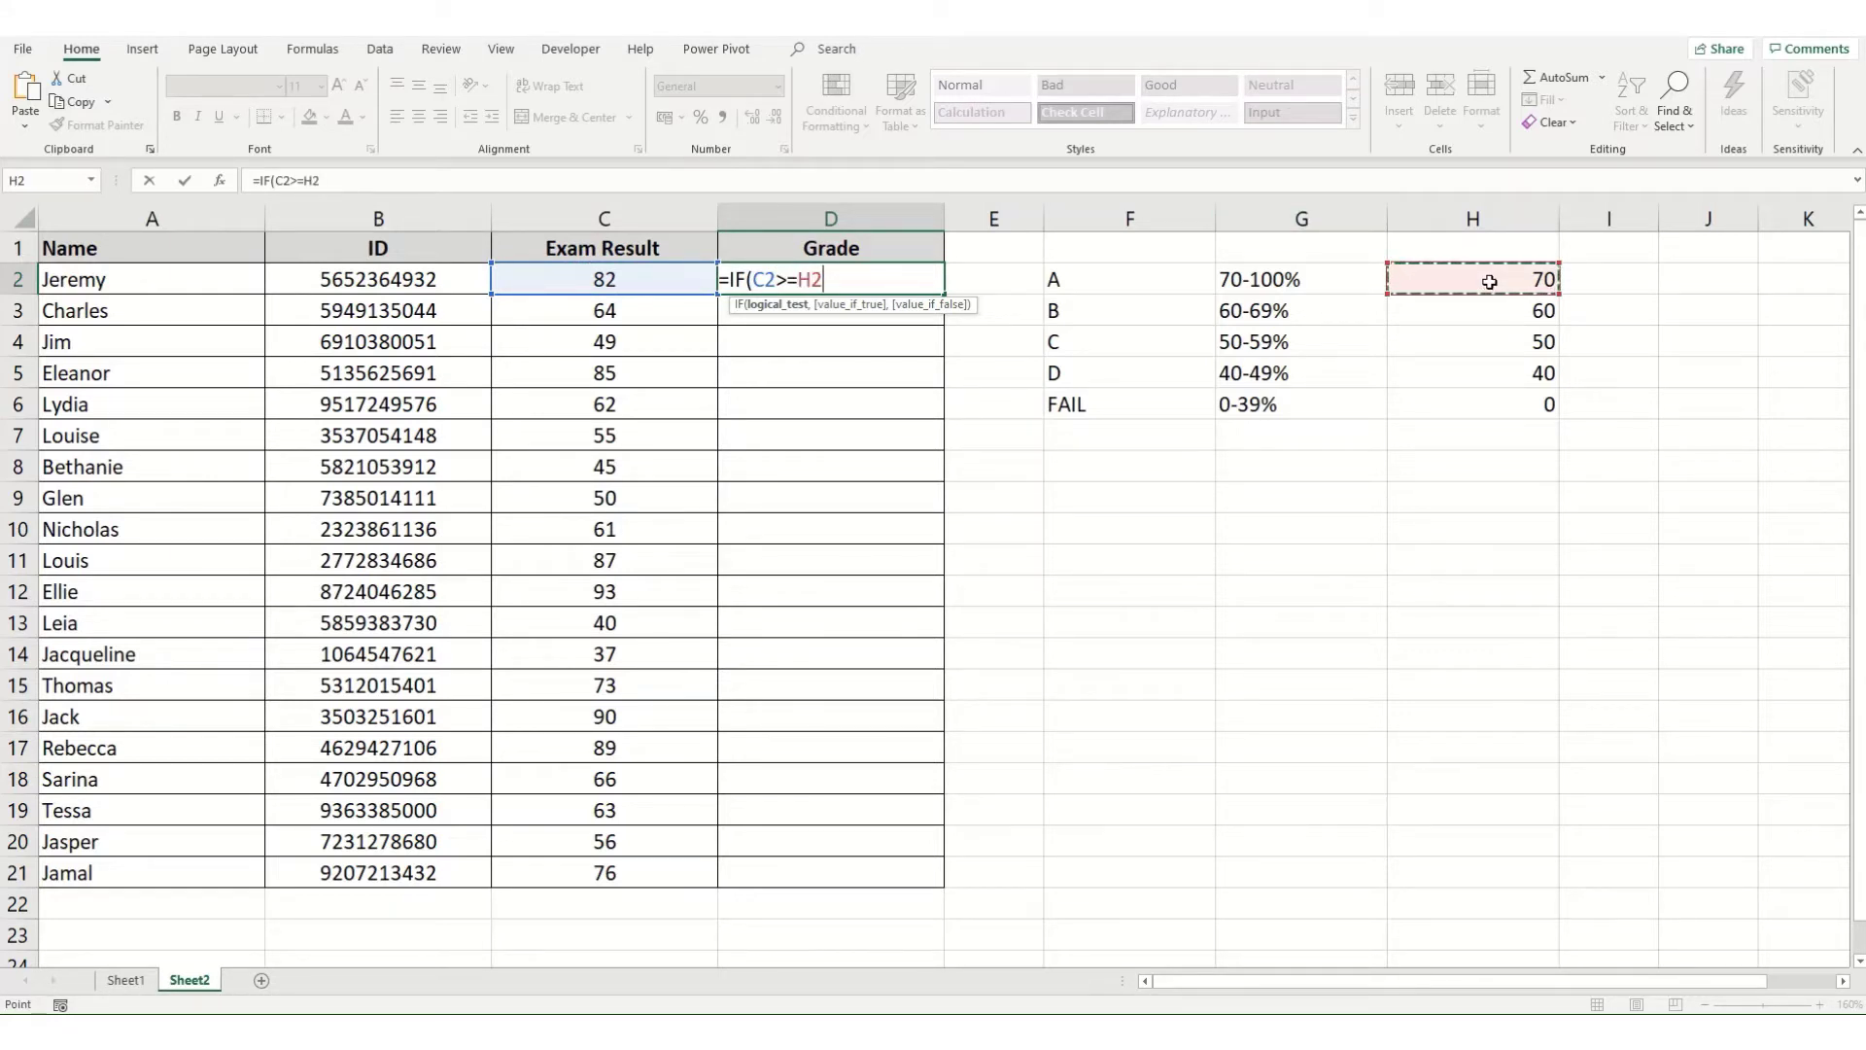
key("F4")
type(",")
left_click(1119, 274)
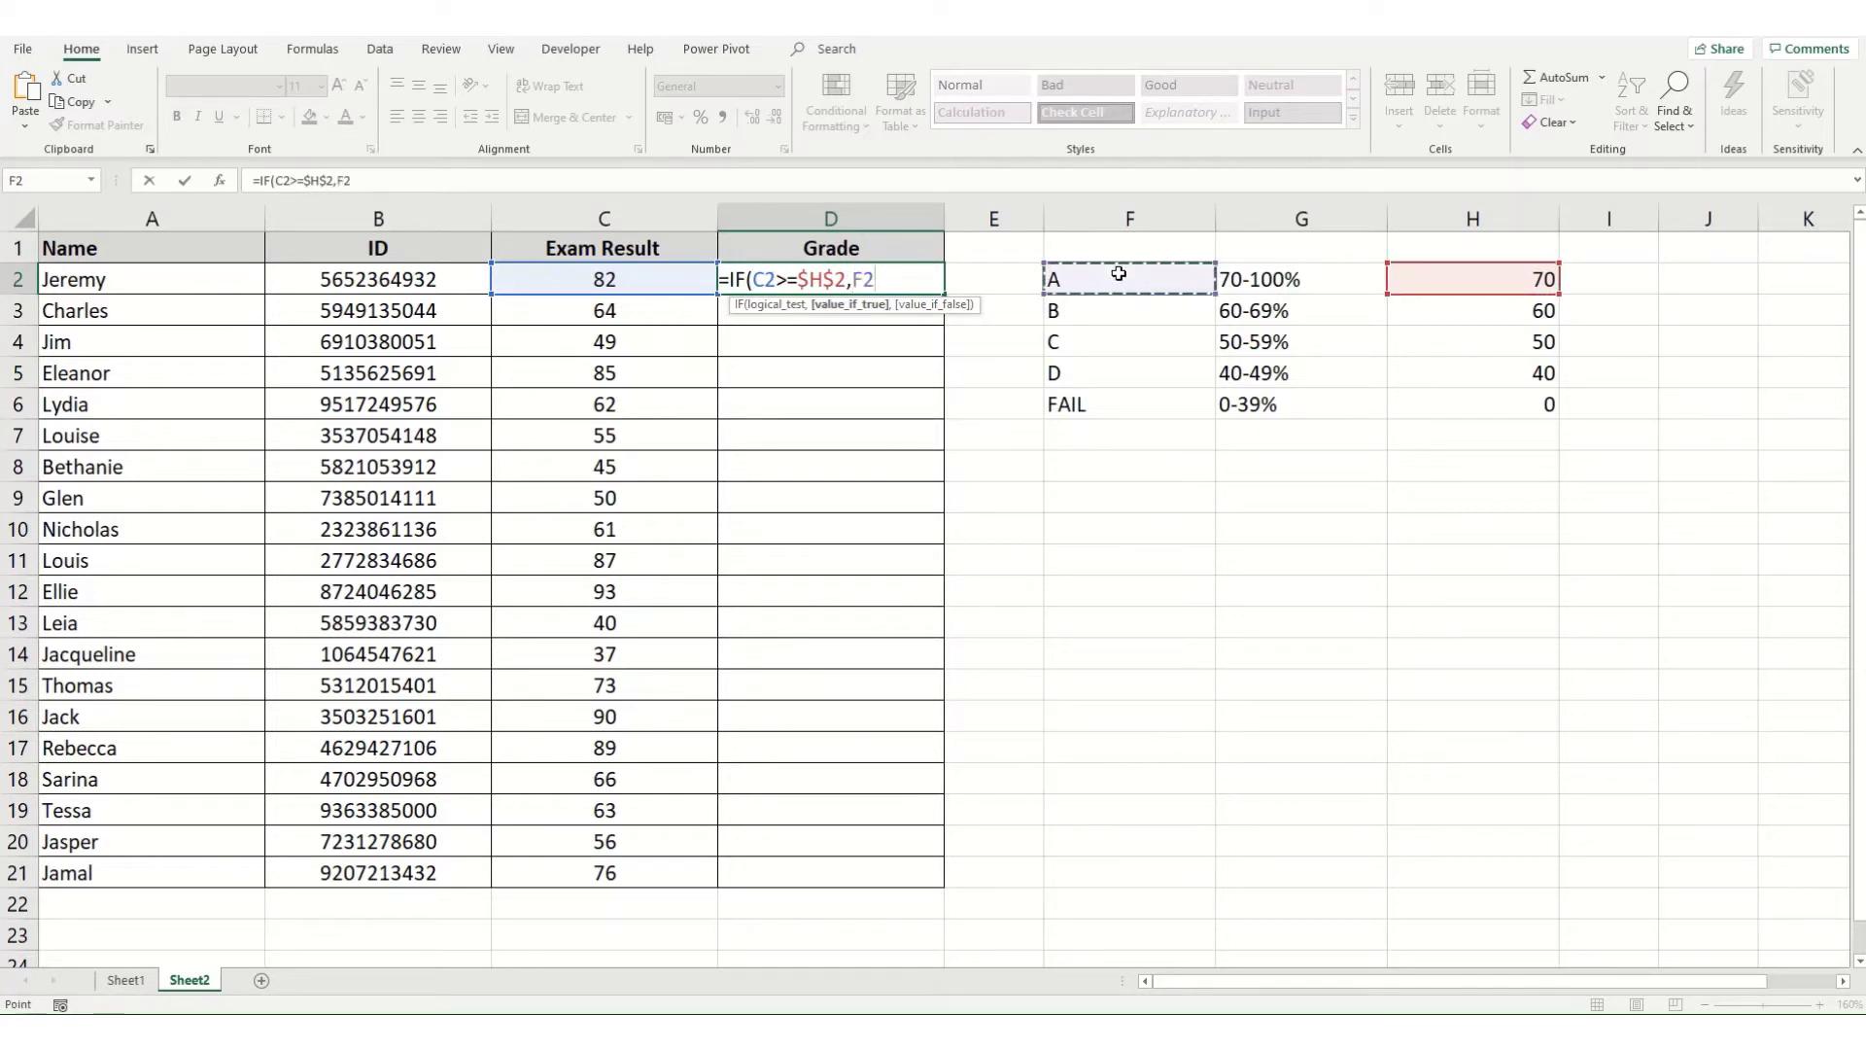
type(",")
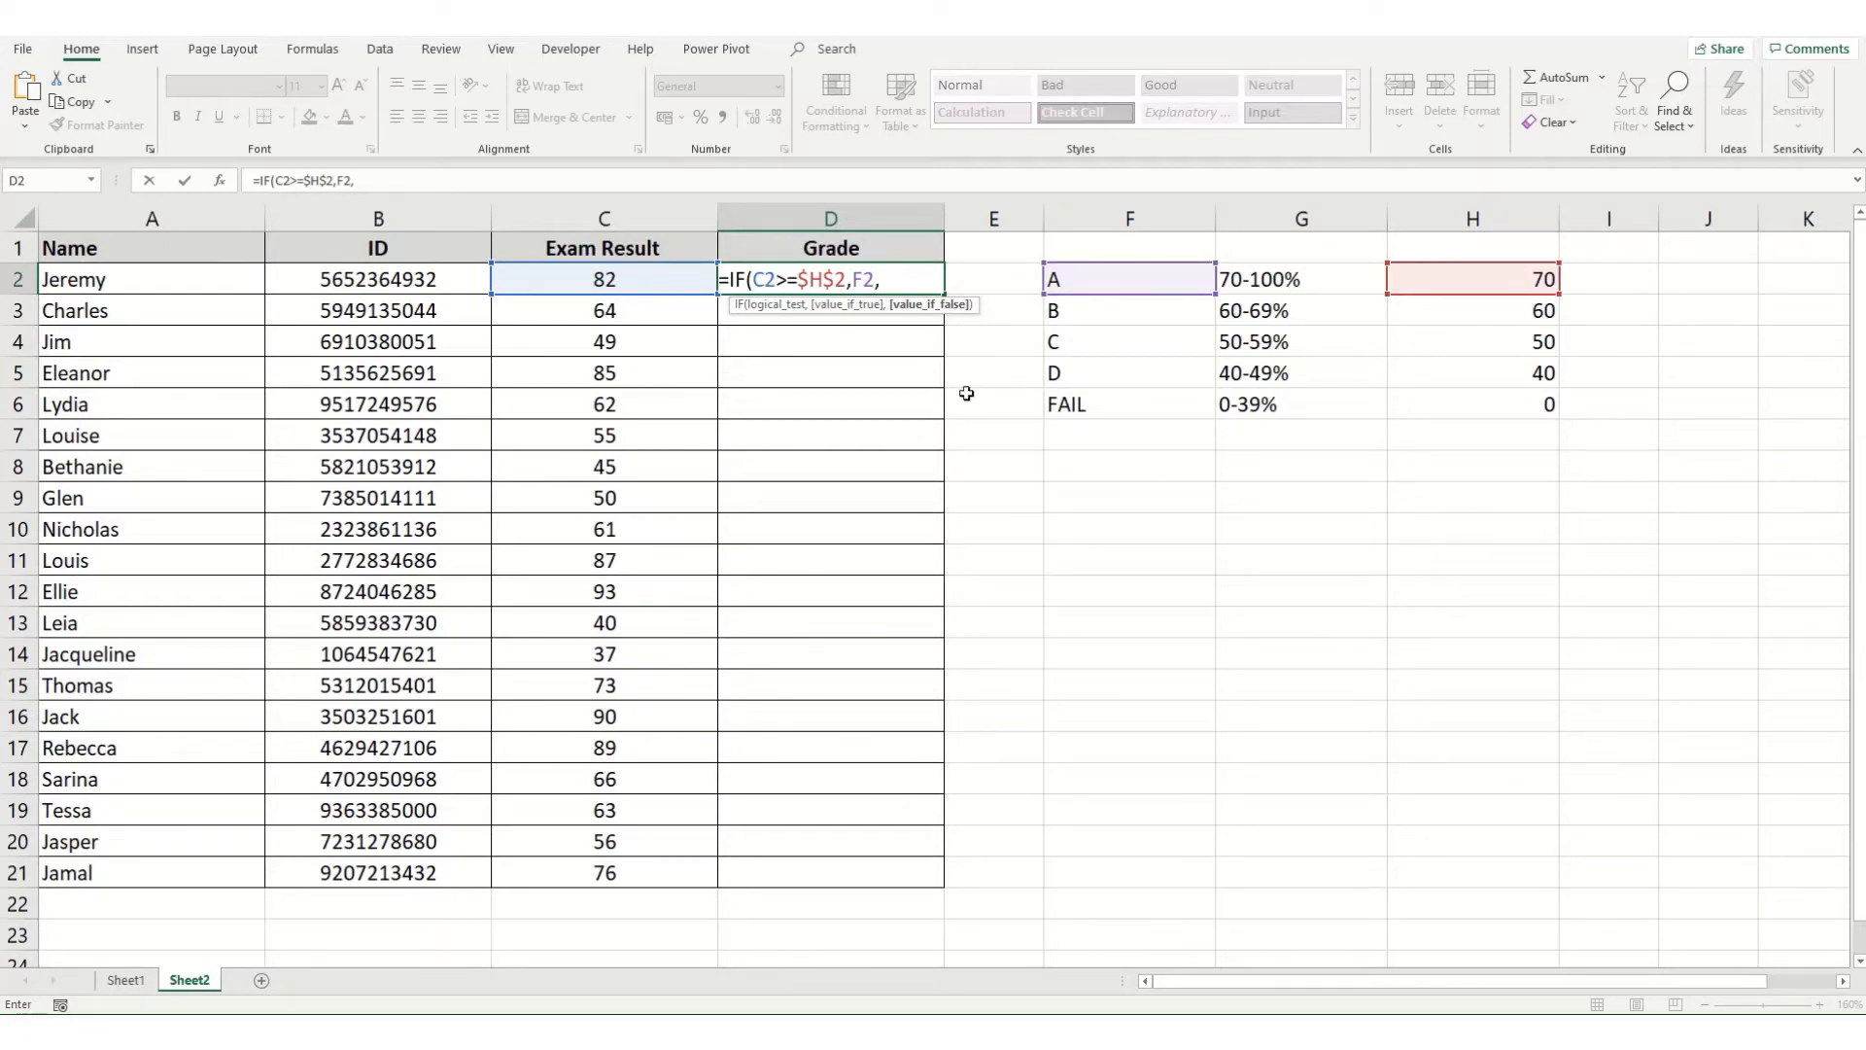
type("0)")
key("Return")
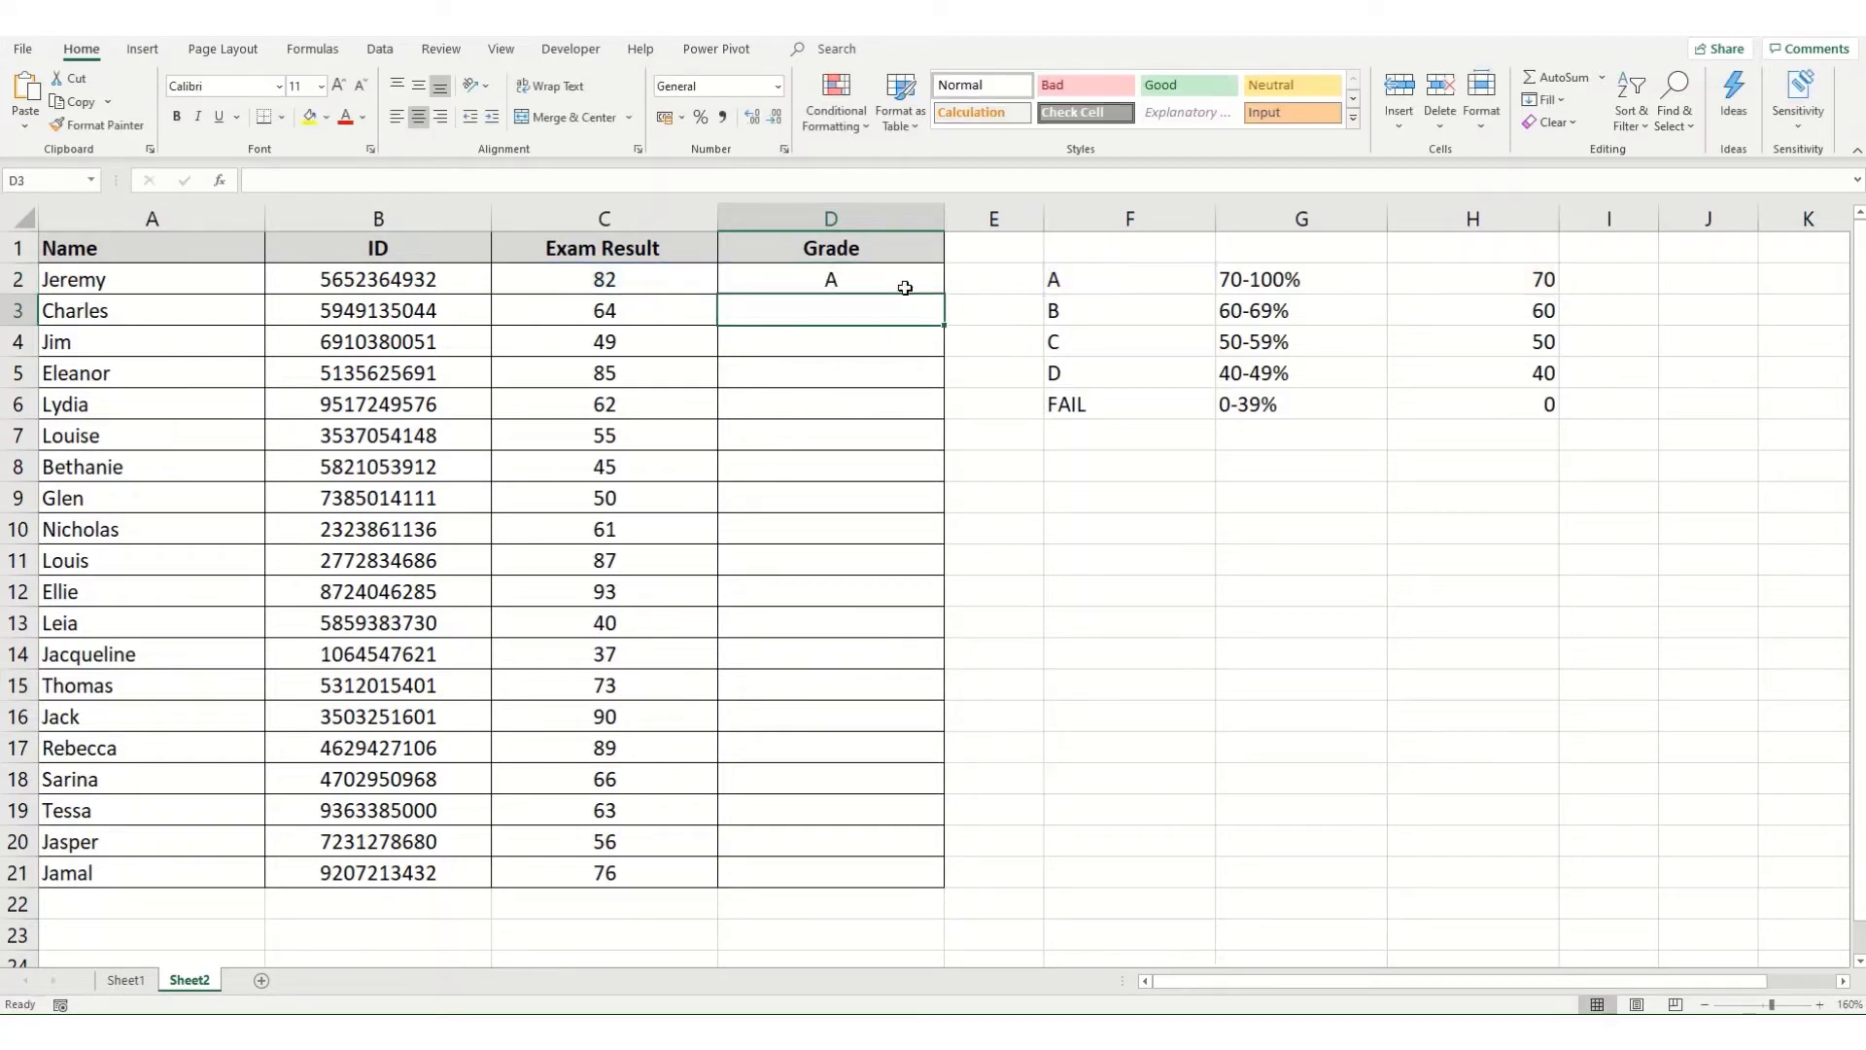
Make the F2 reference in D2's formula absolute as $F$2
left_click(827, 279)
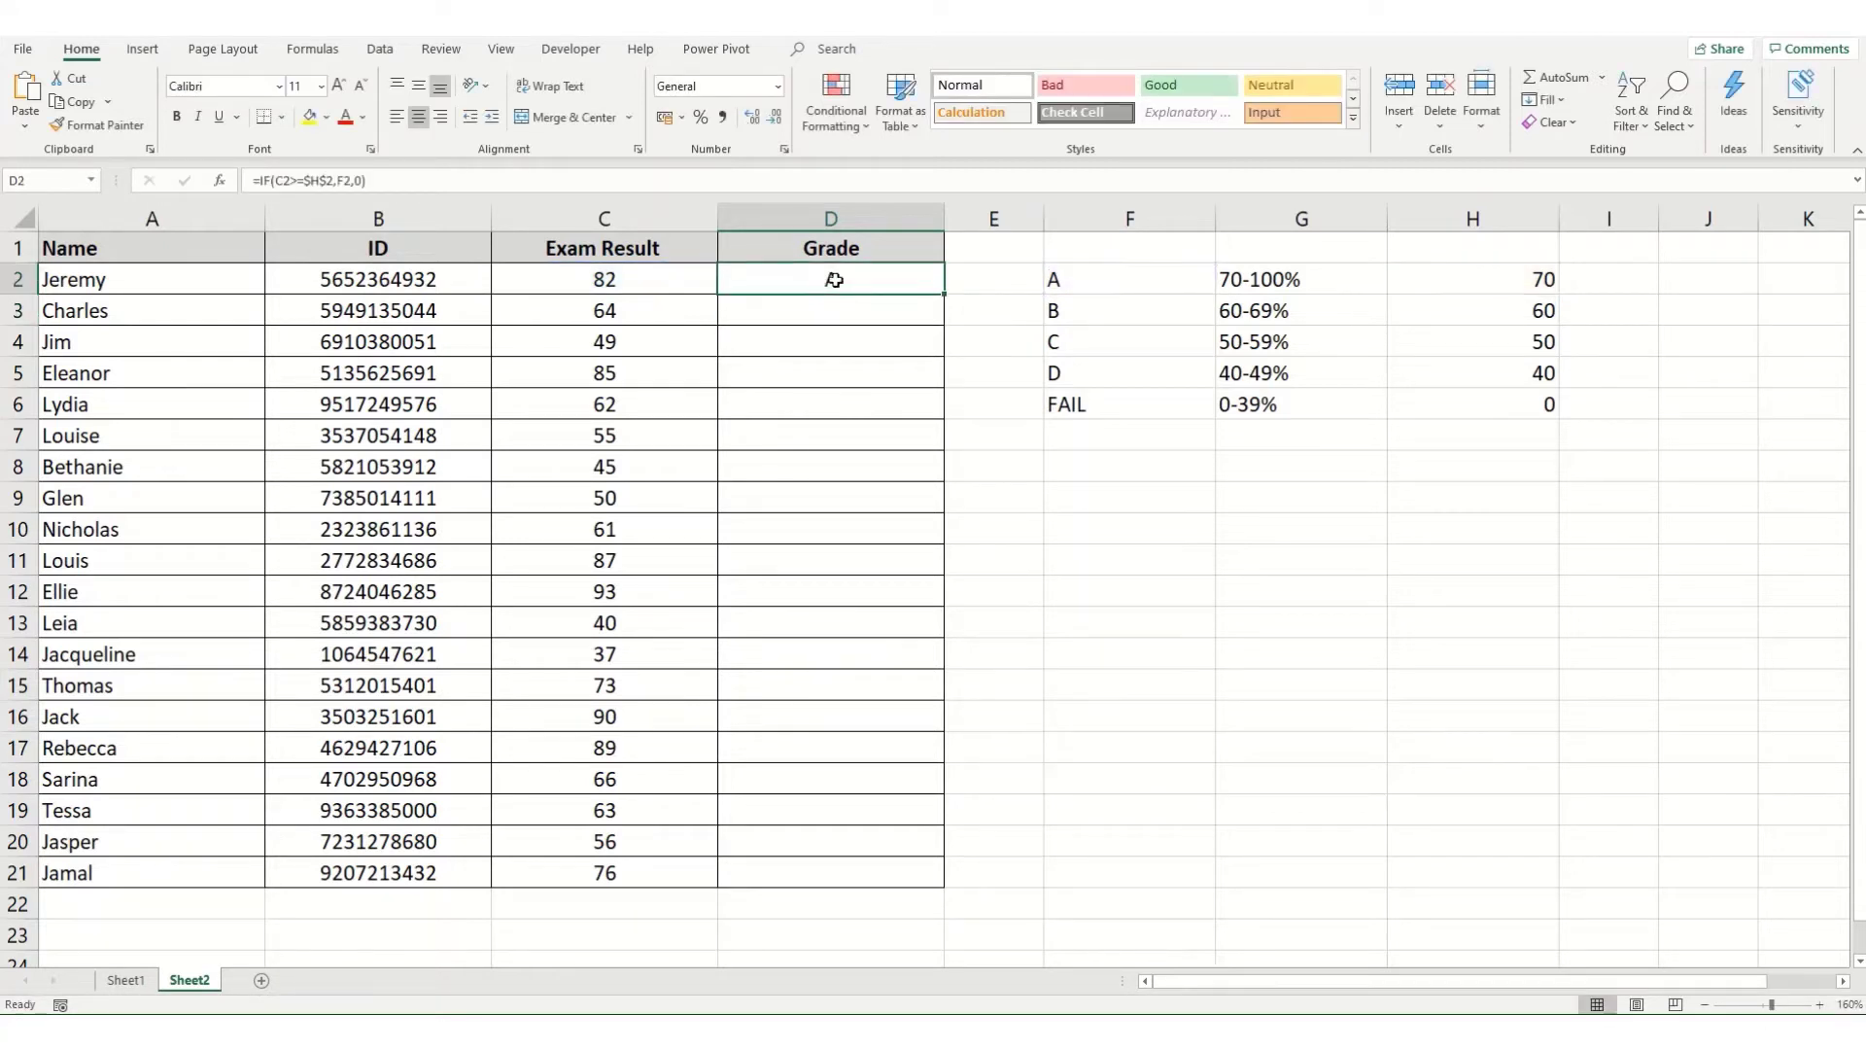
left_click(348, 182)
key("F4")
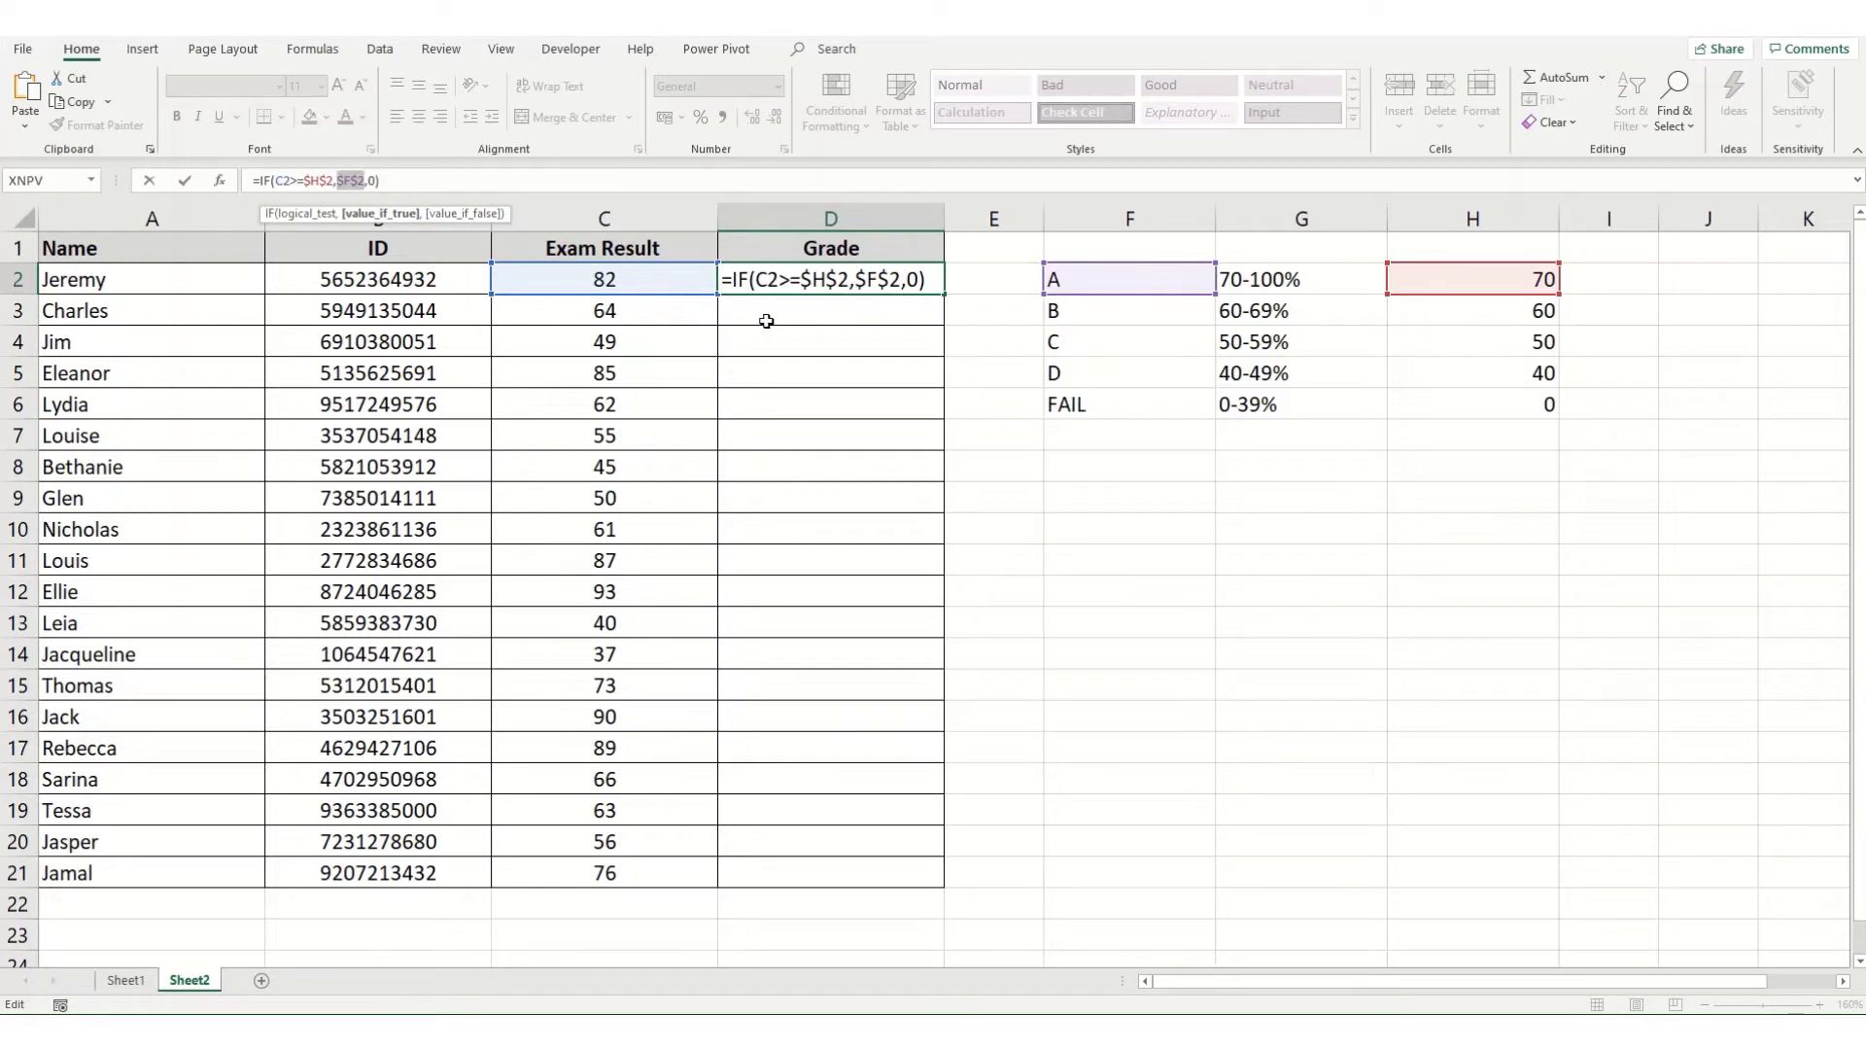
key("Return")
Try filling the D2 formula down through D21, and clear the copies from D3:D21
left_click(829, 280)
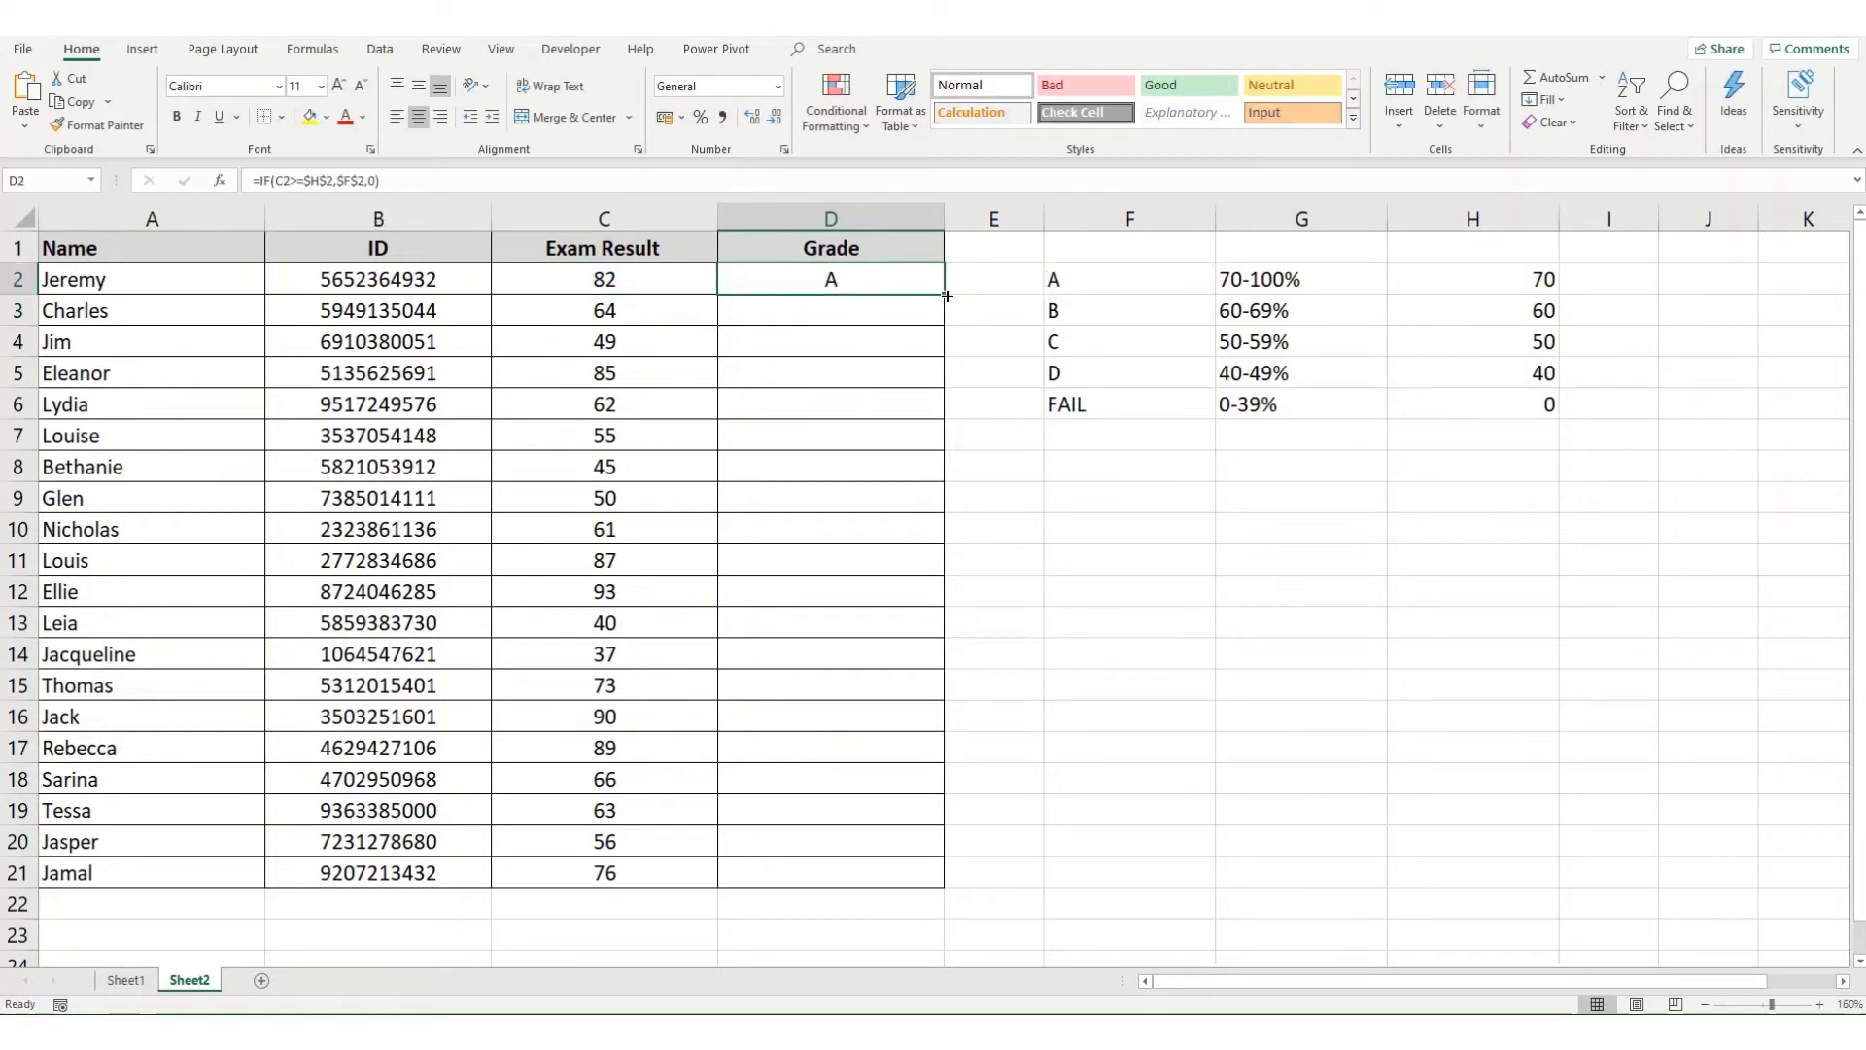
left_click_drag(947, 295, 941, 887)
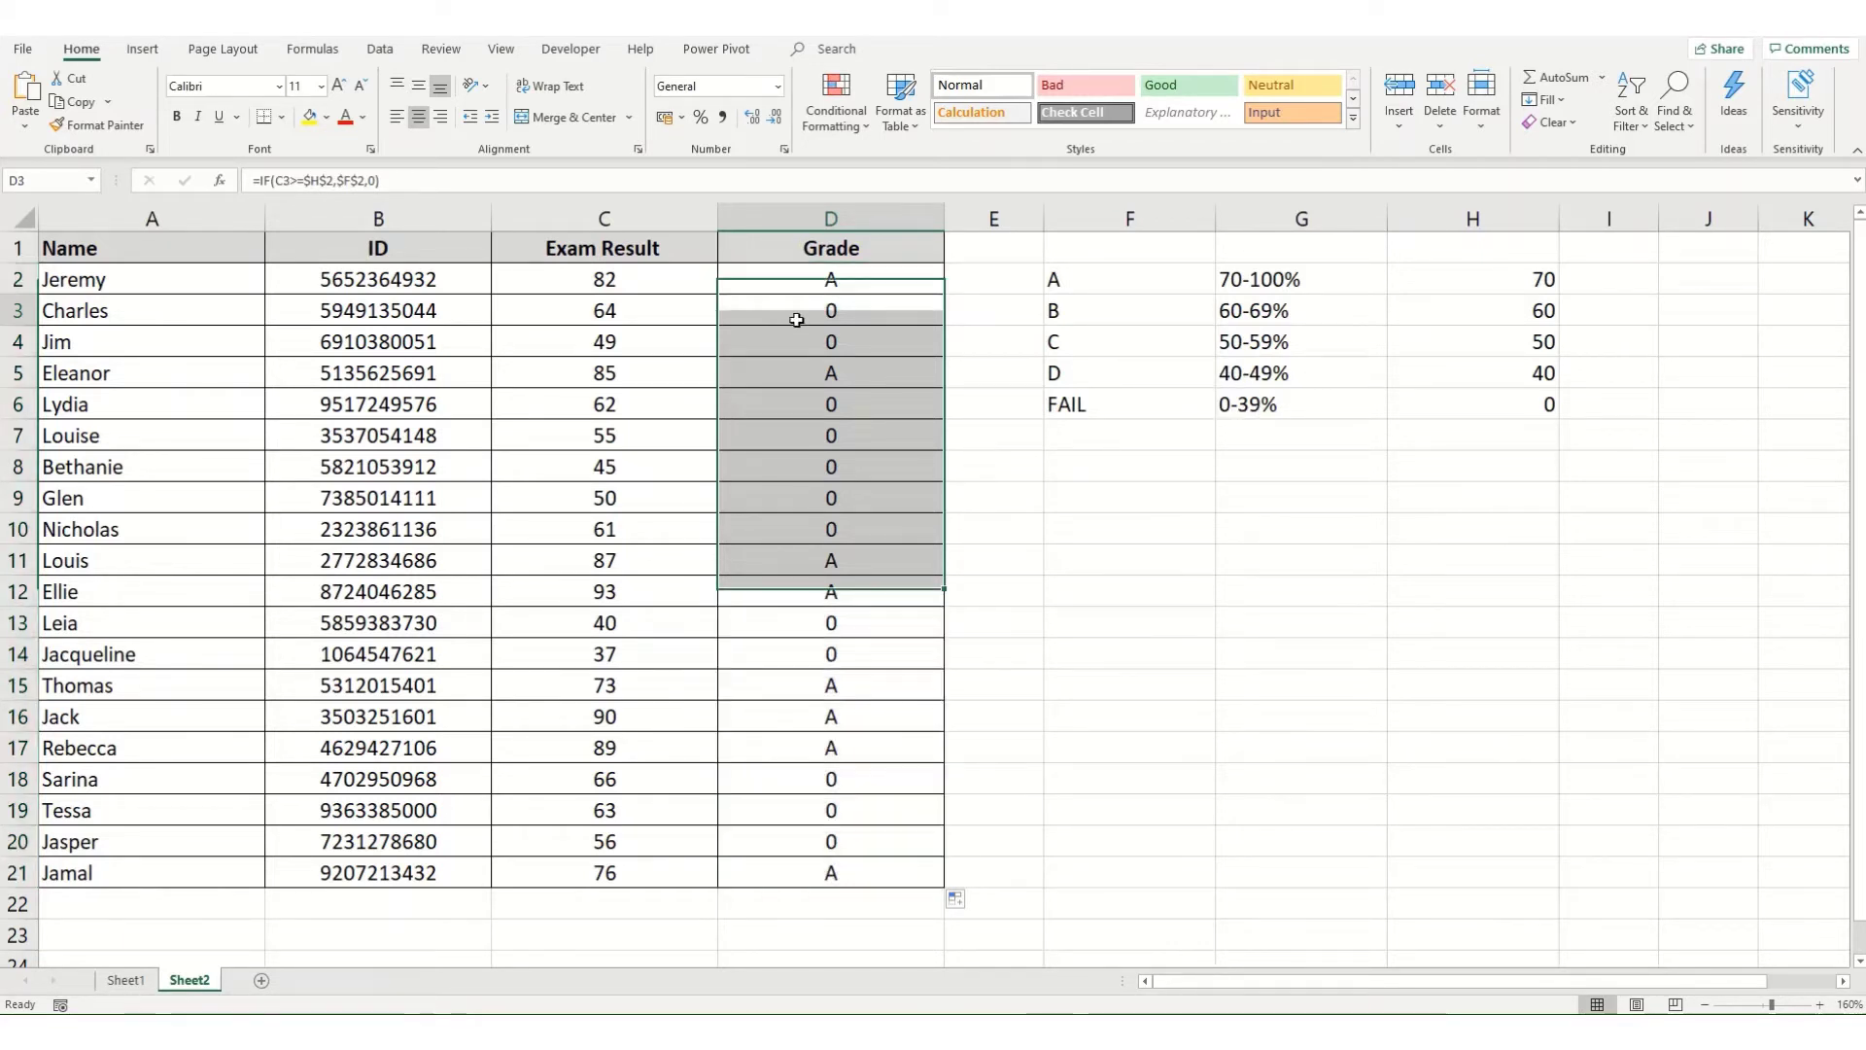
left_click_drag(792, 313, 833, 866)
key("Delete")
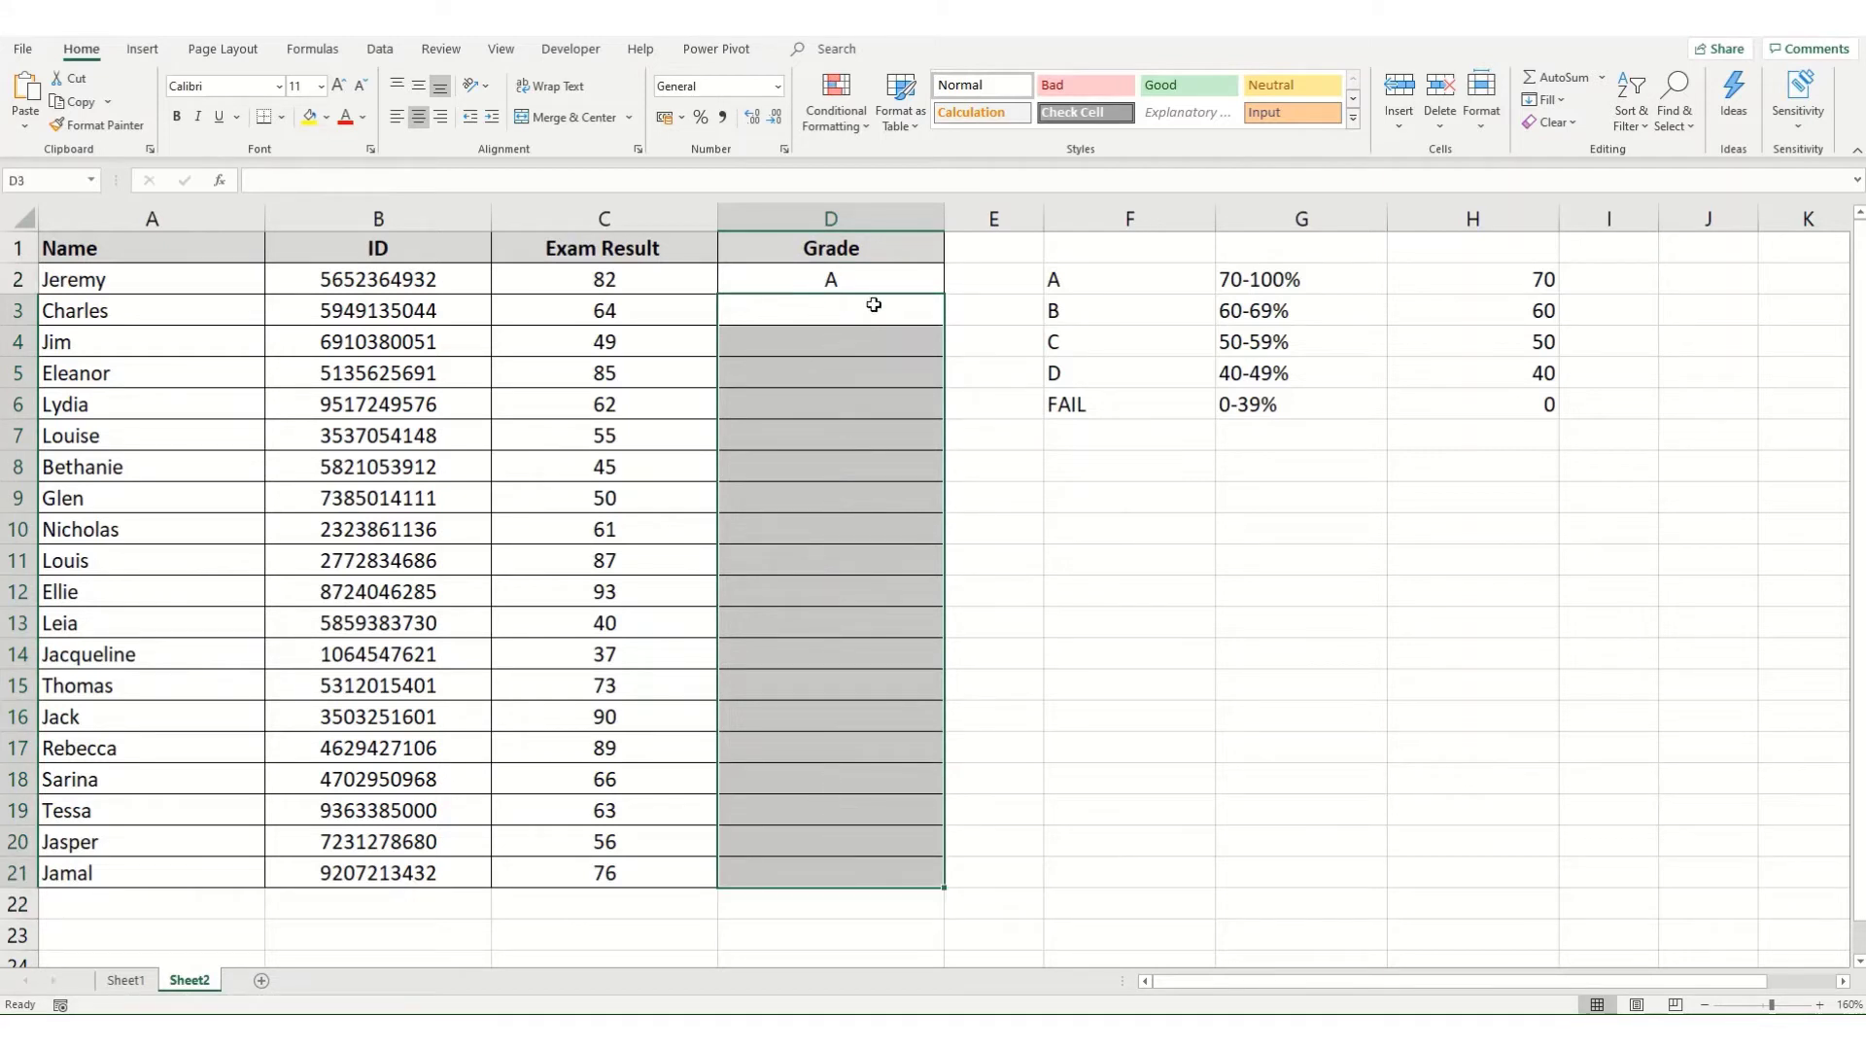
Replace the final 0) in D2's formula with a nested copy of its own IF(C2>=$H$2,$F$2 portion
left_click(873, 283)
left_click(400, 182)
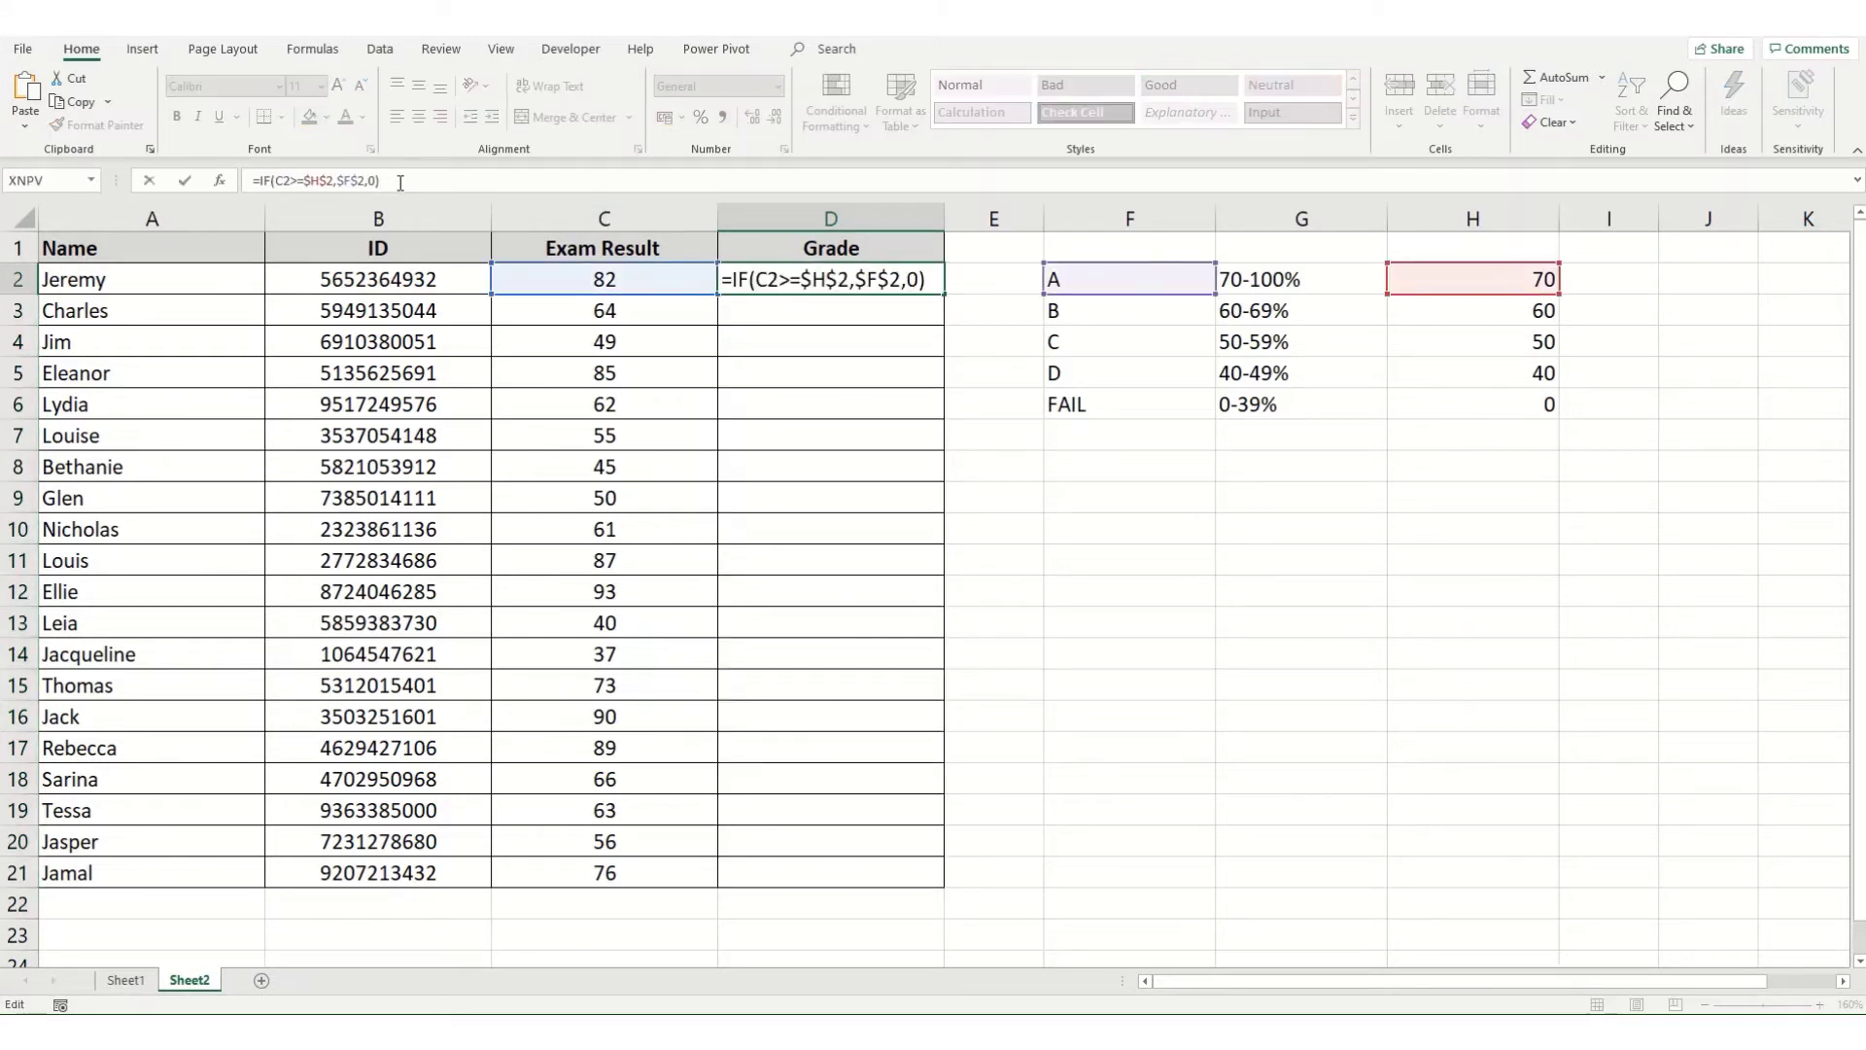
key("Left")
key("BackSpace")
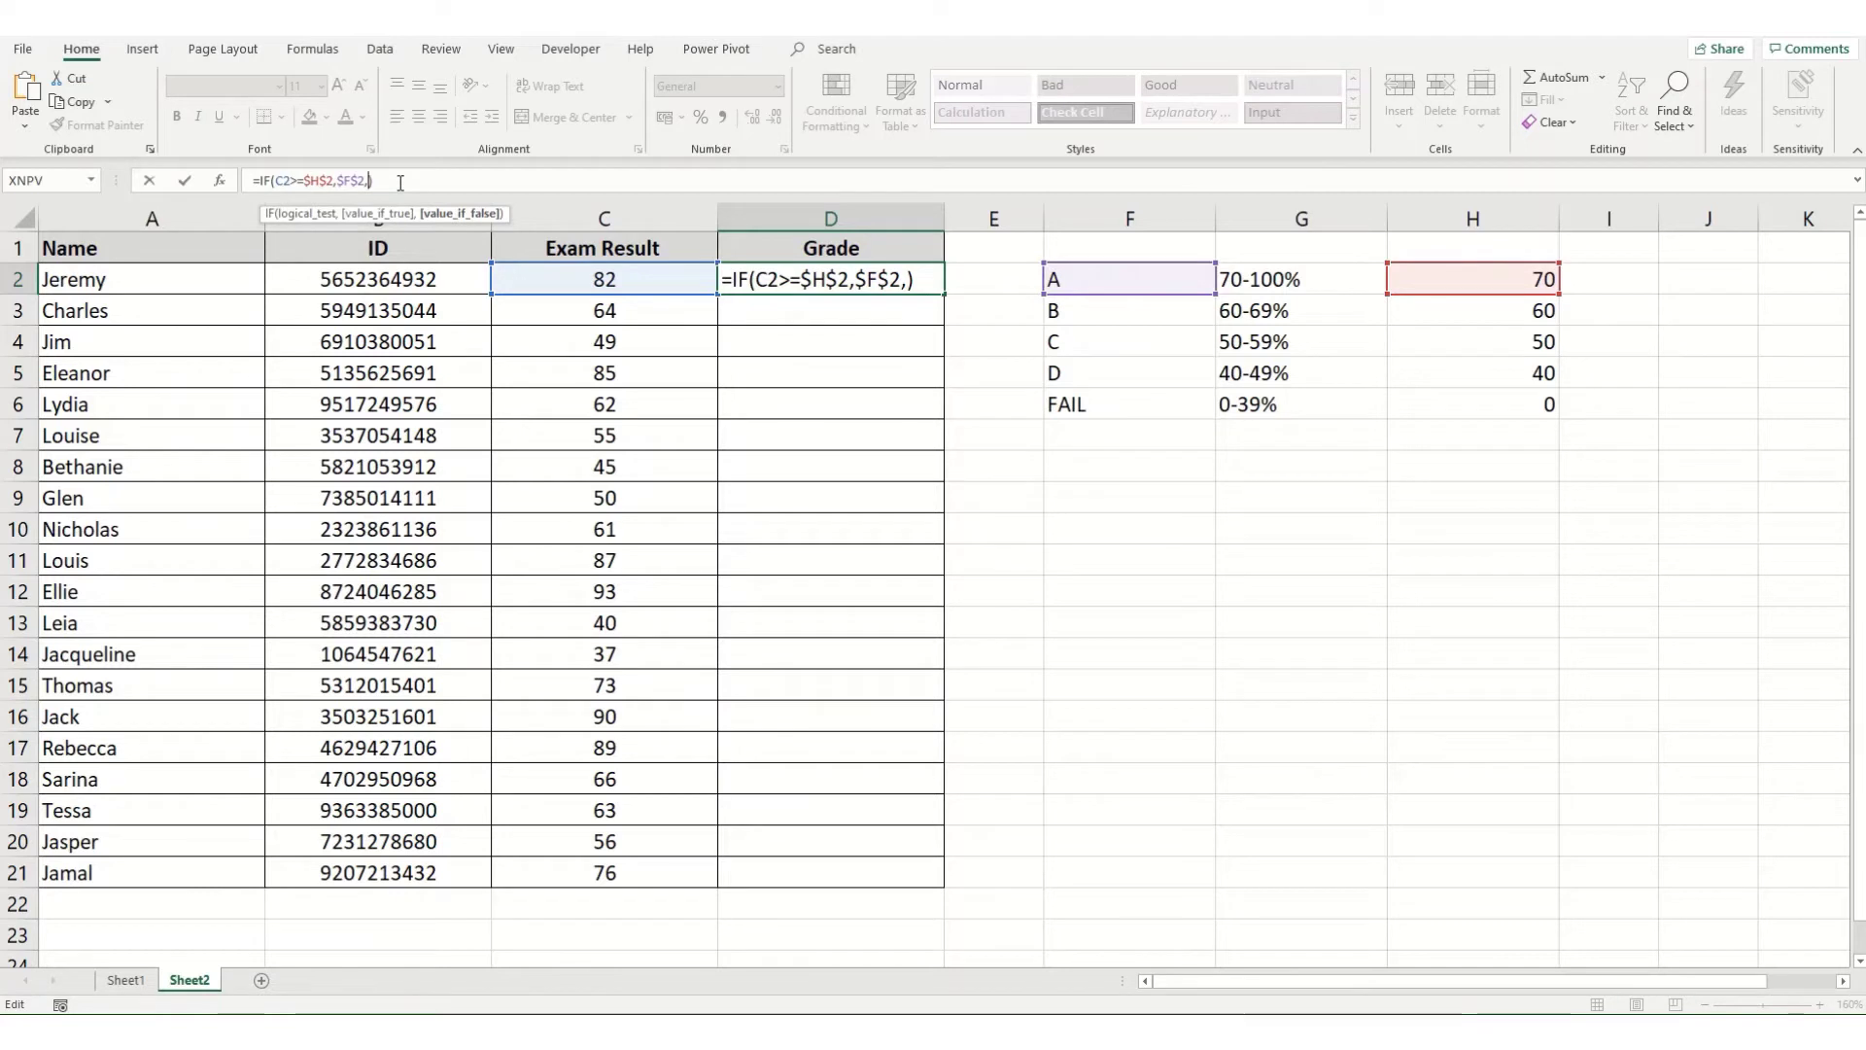
type("IF(")
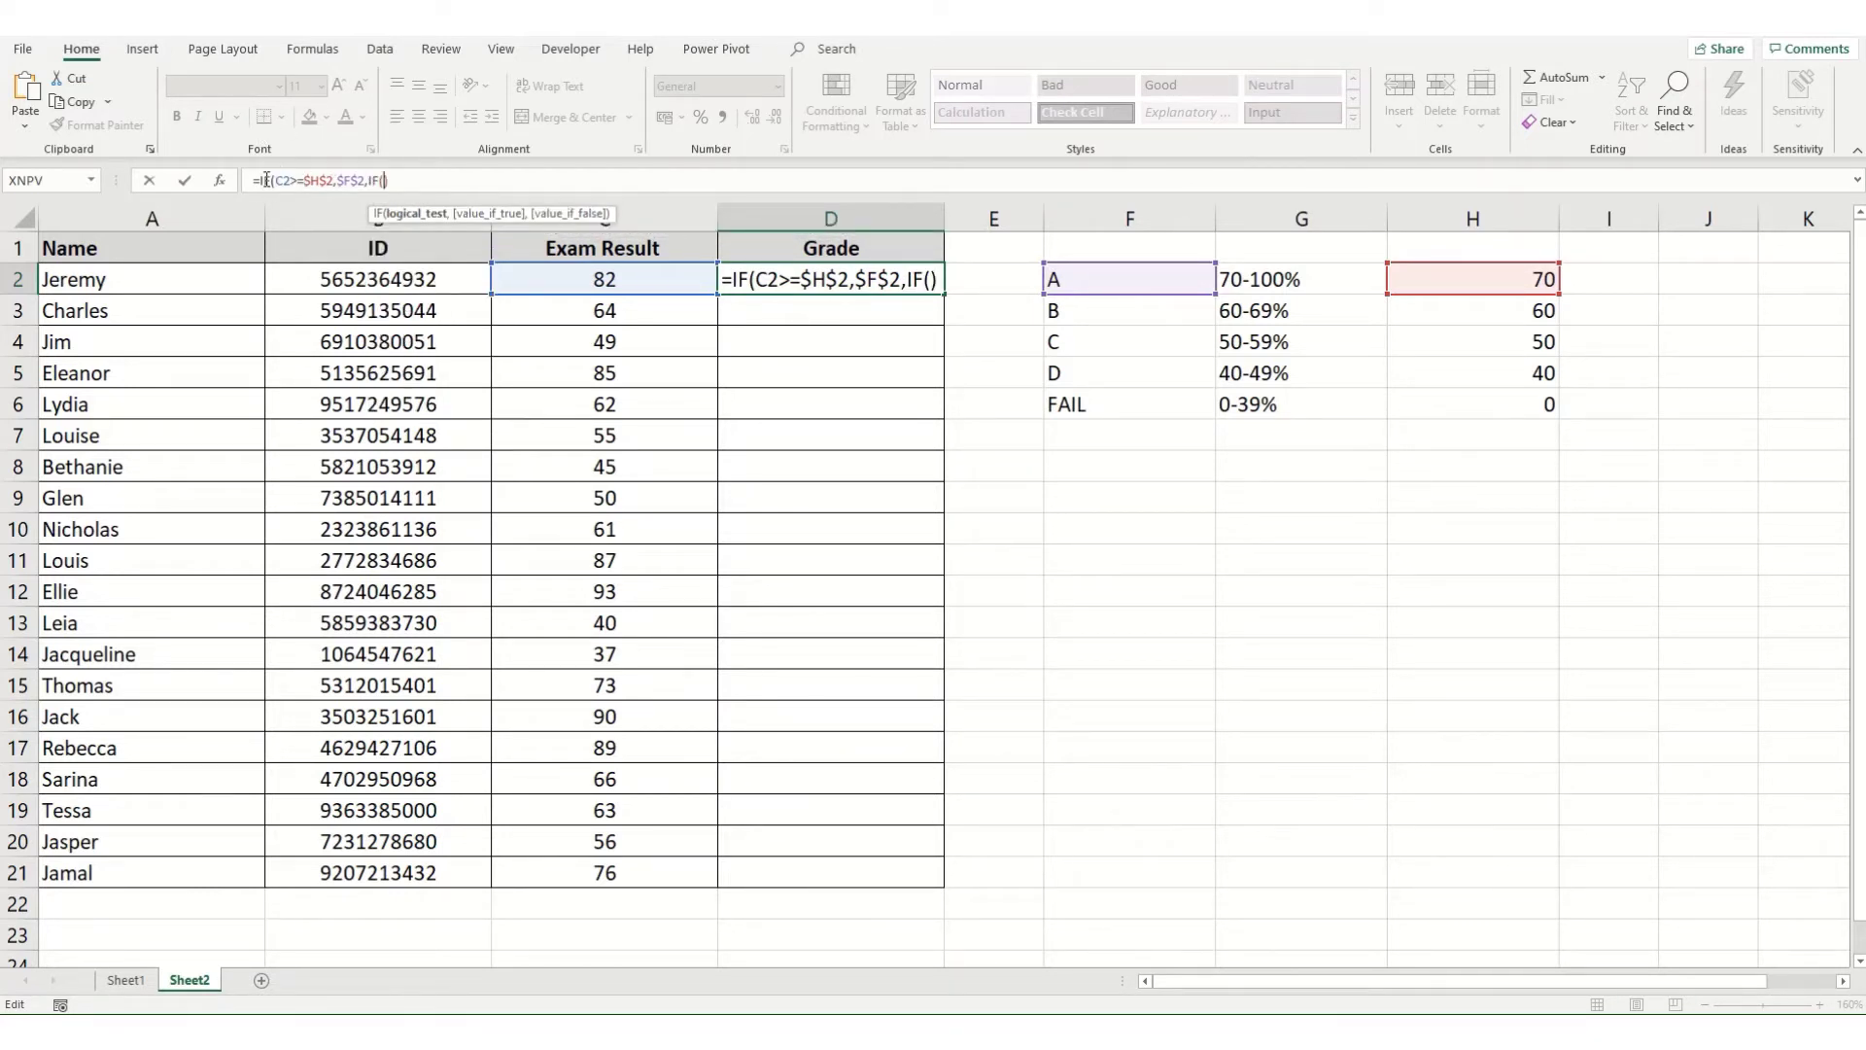
left_click_drag(260, 182, 363, 181)
key("ctrl+c")
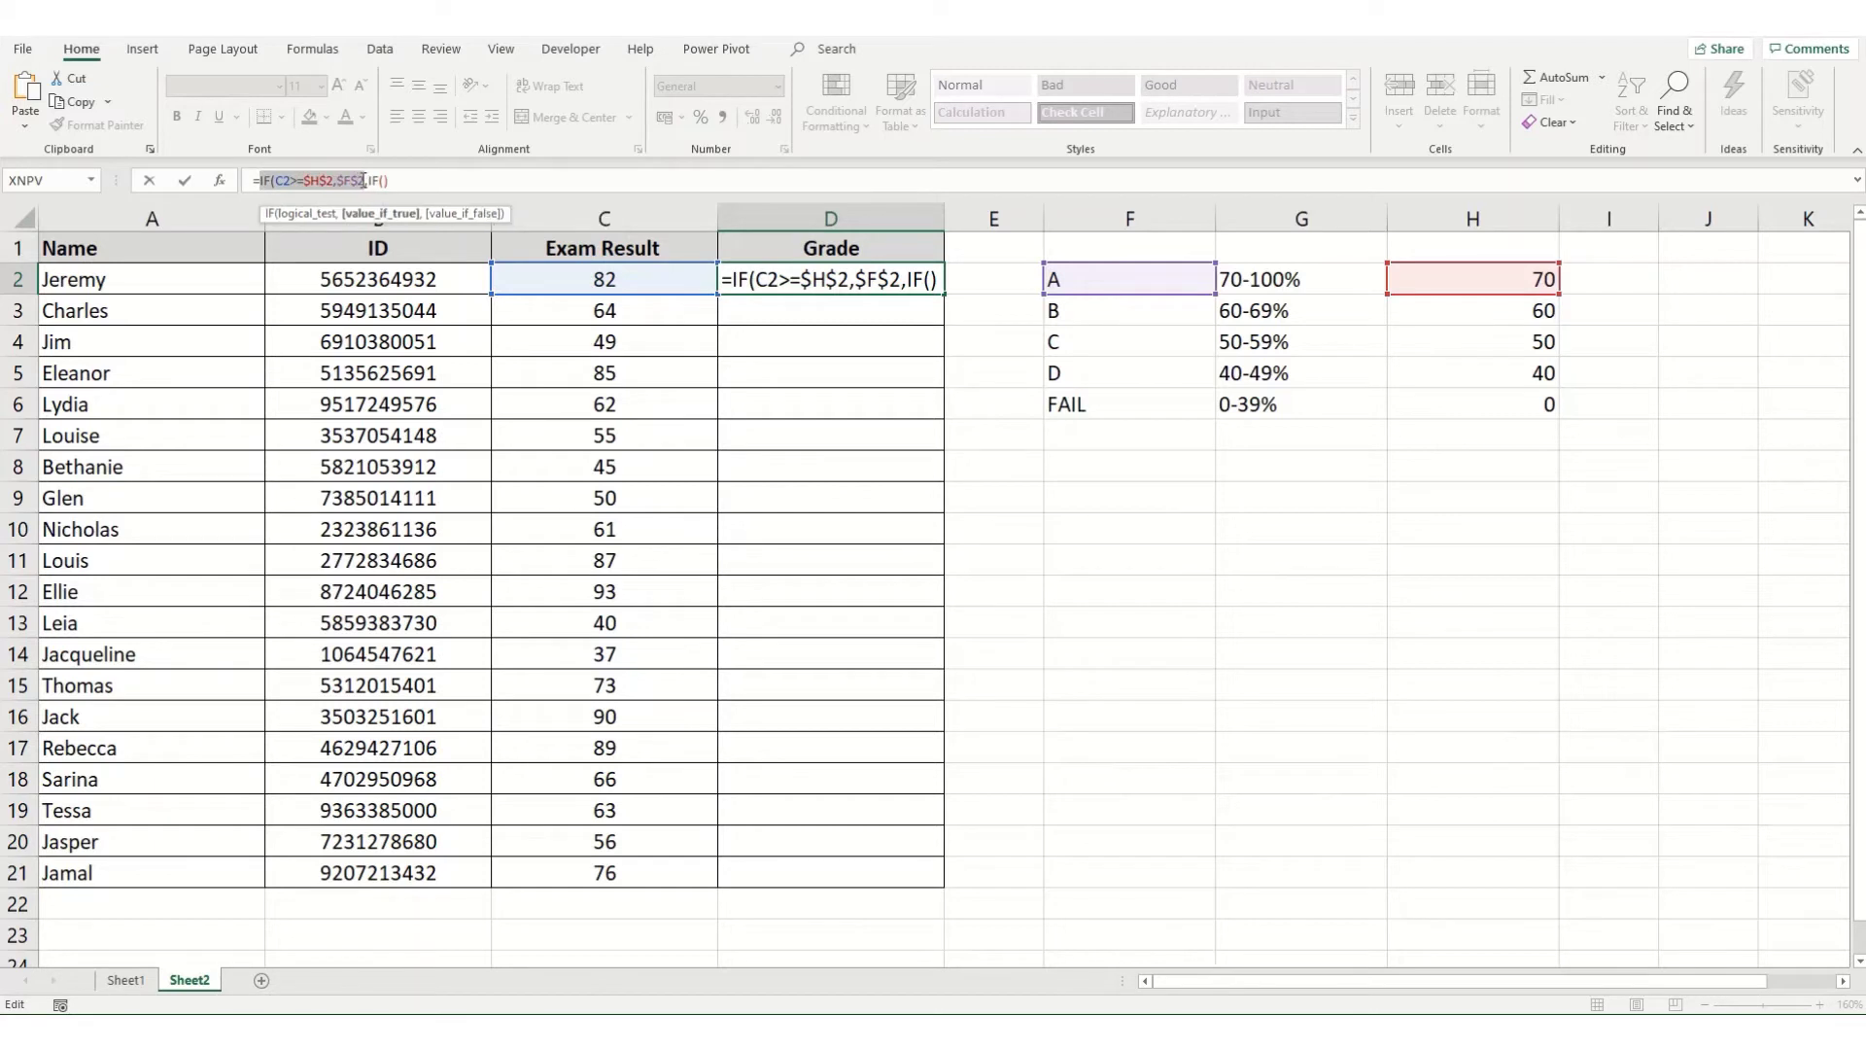
left_click(369, 180)
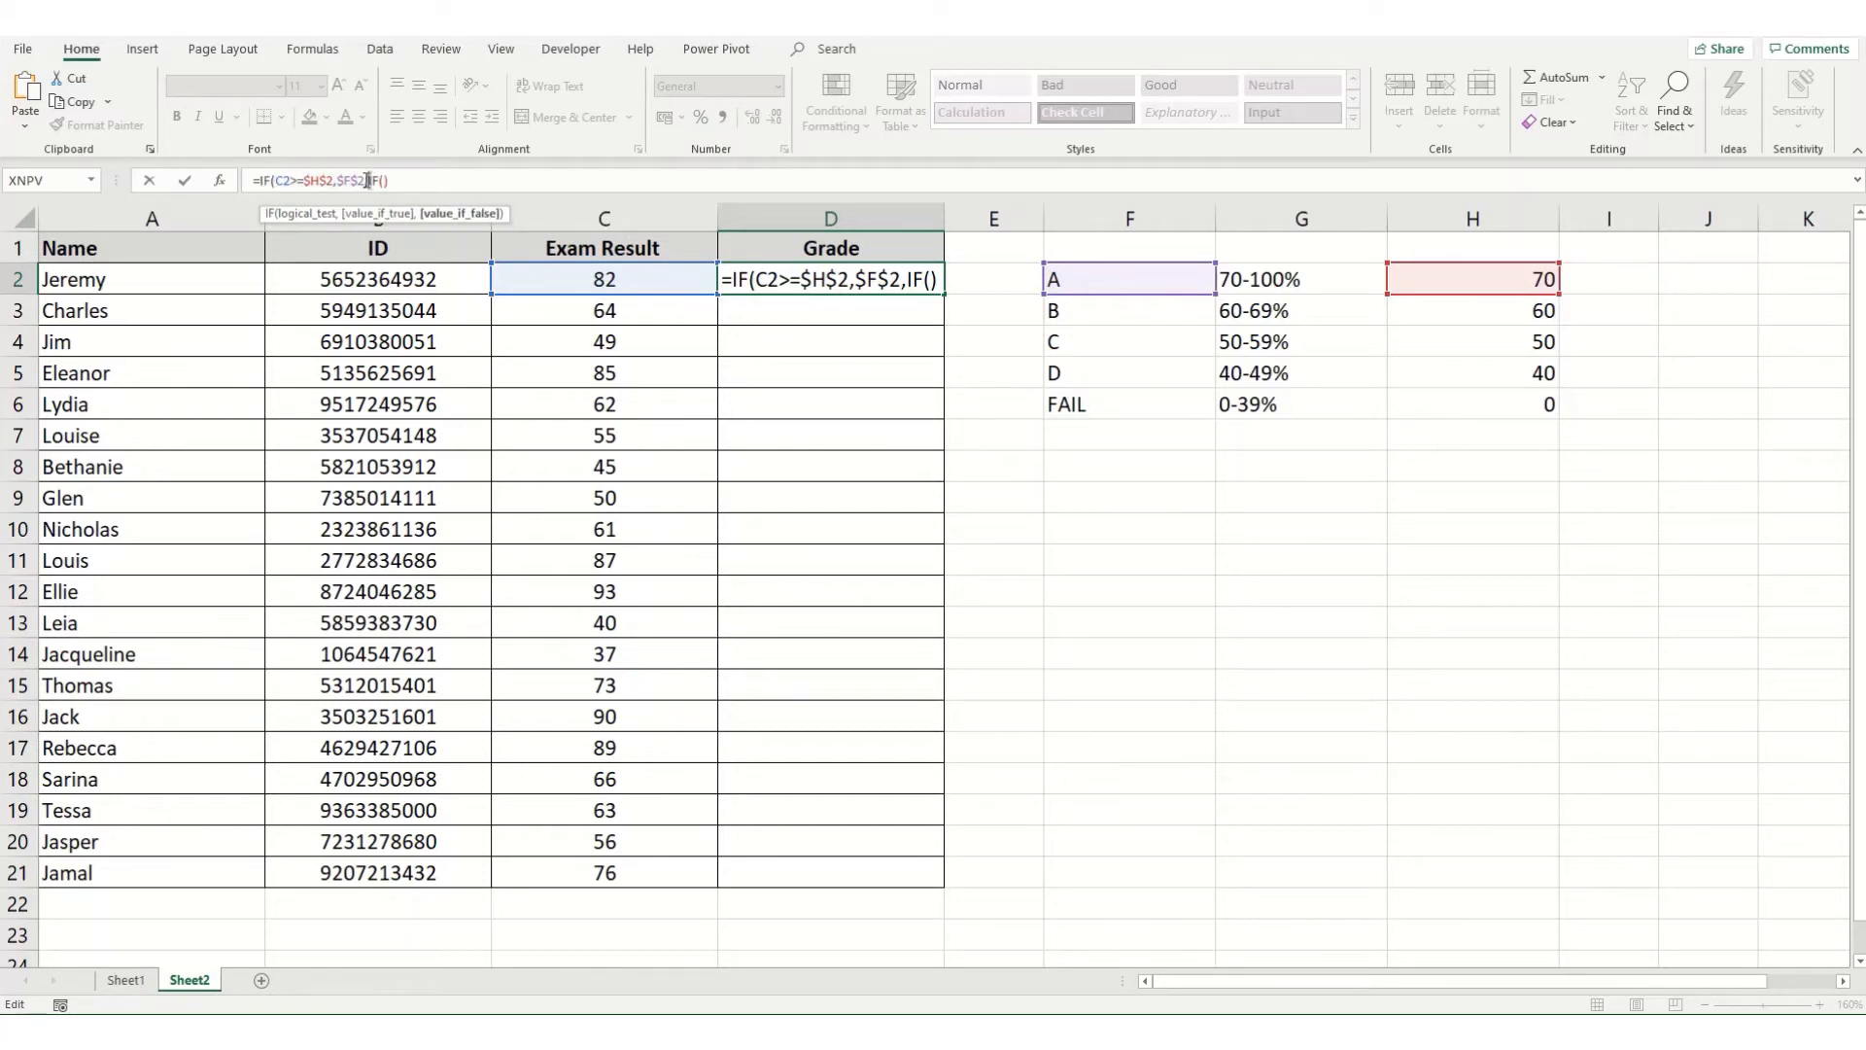
left_click_drag(370, 181, 528, 183)
key("ctrl+v")
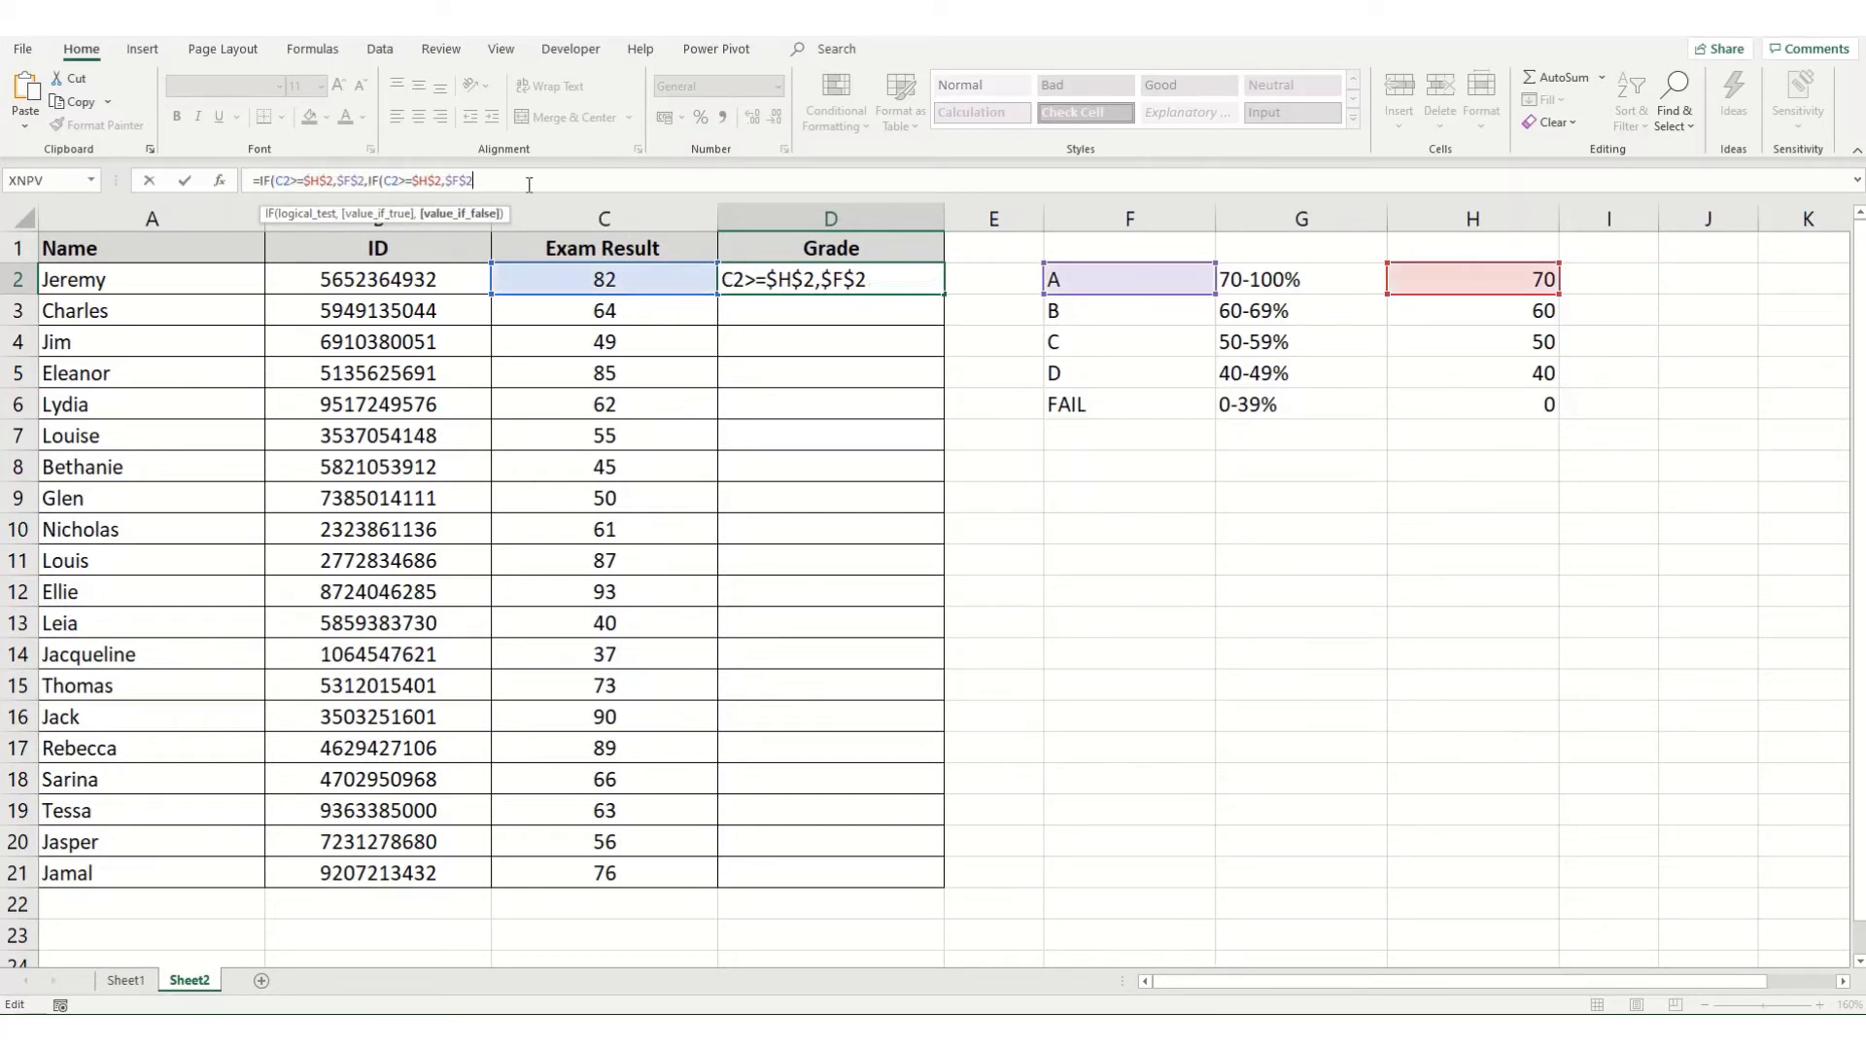
Complete D2's nested IF with $H$3, $F$3 and a false value of 0, and fill the formula down to D21
left_click(445, 184)
key("BackSpace")
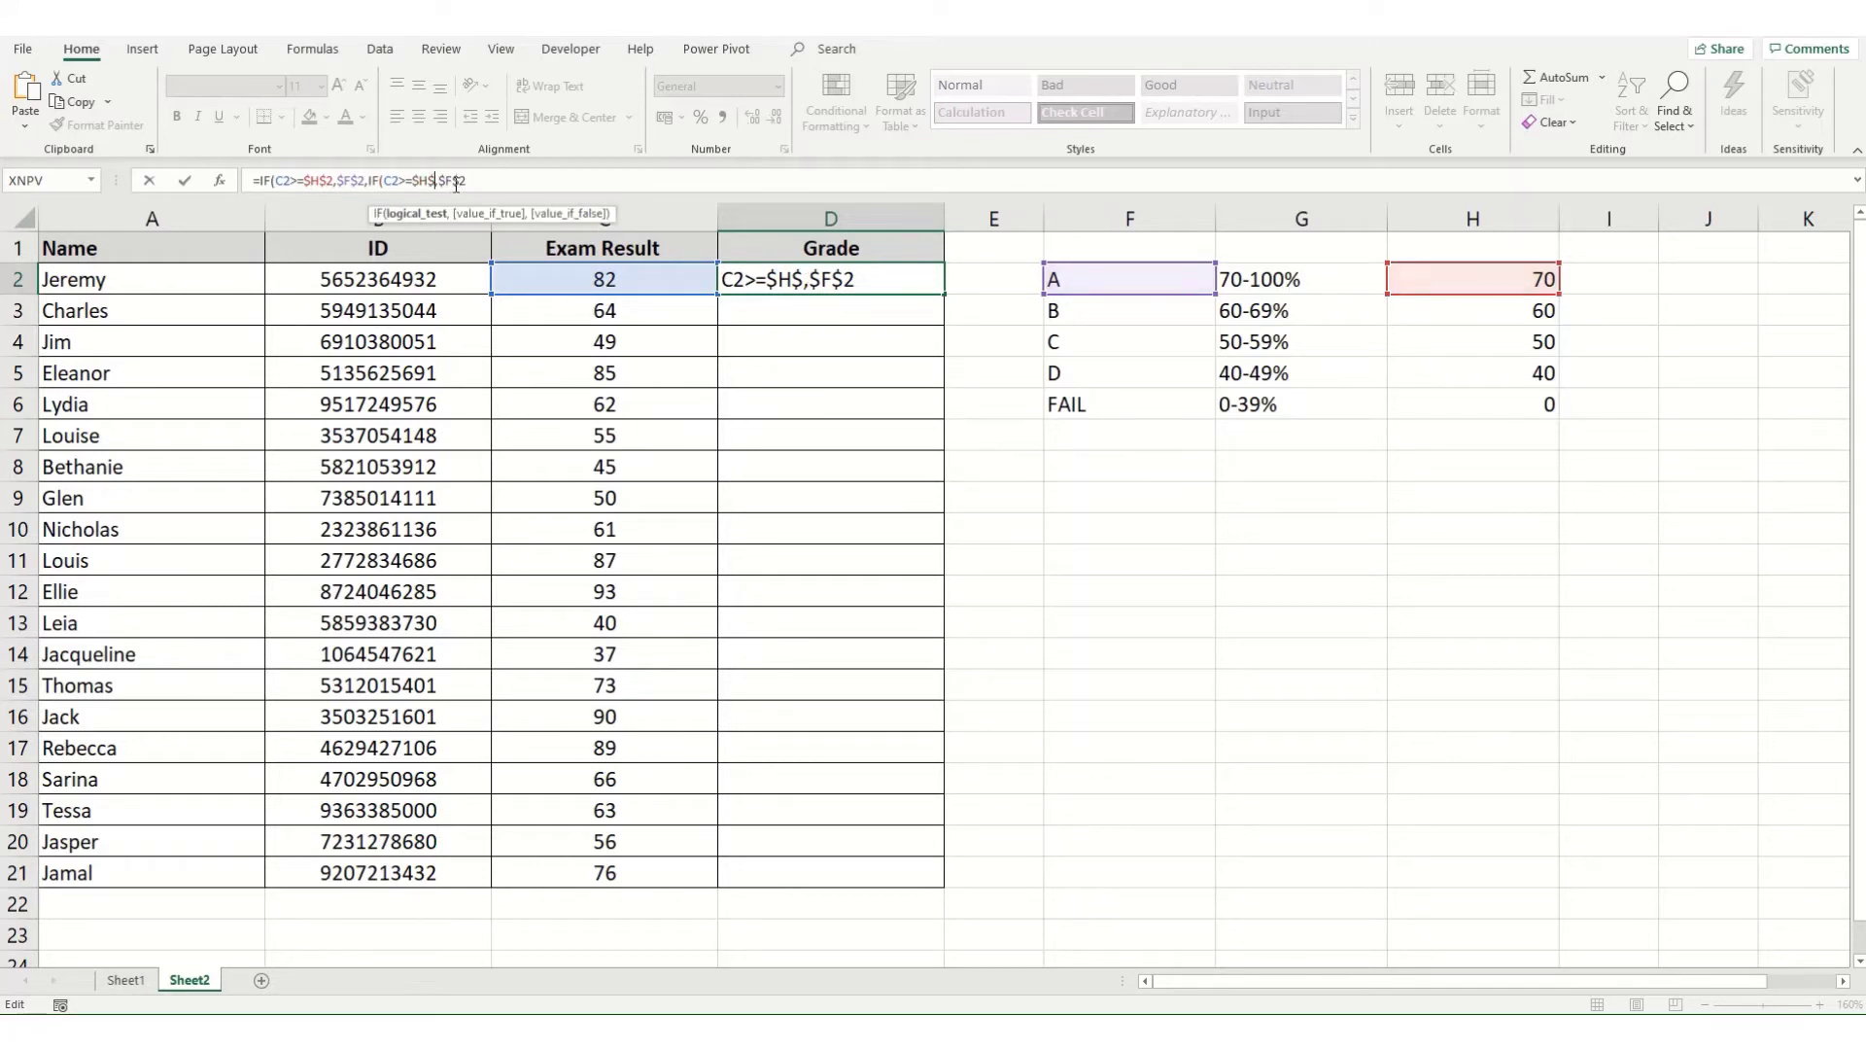
type("3")
left_click(456, 185)
key("BackSpace")
type("3")
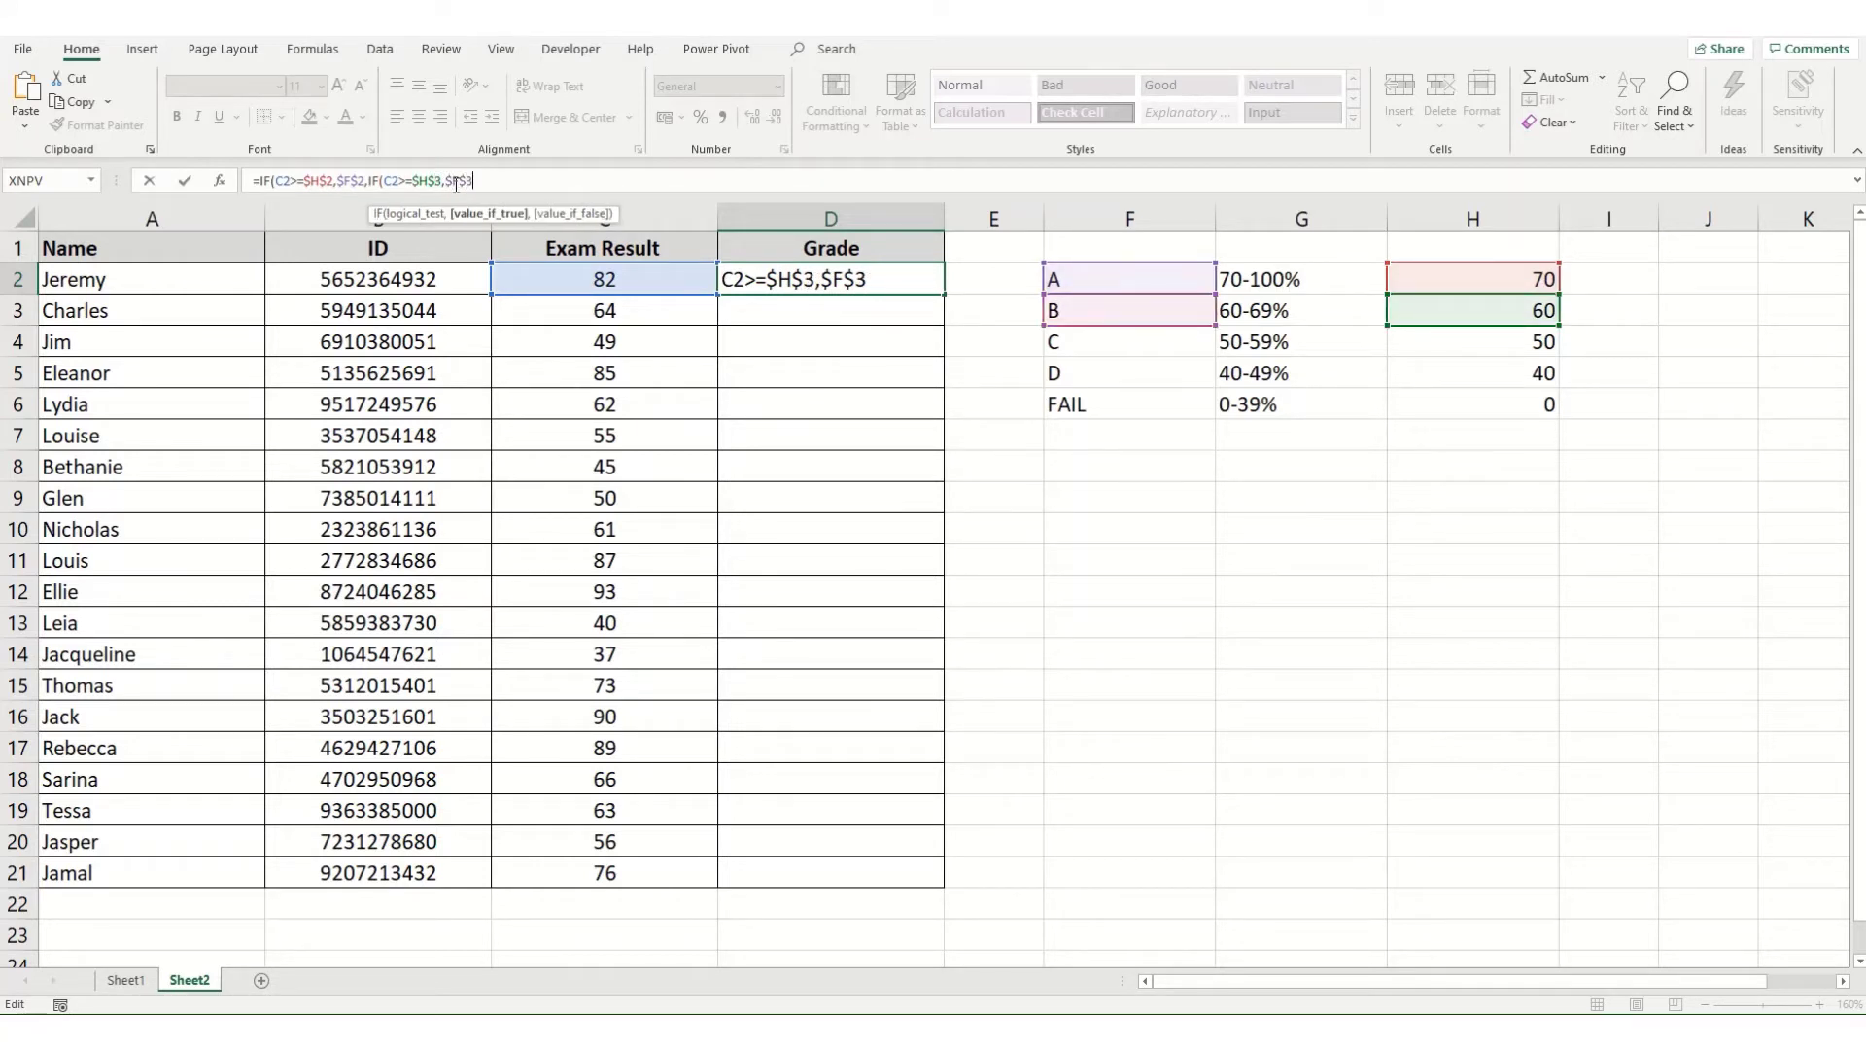
type(",0))")
key("Return")
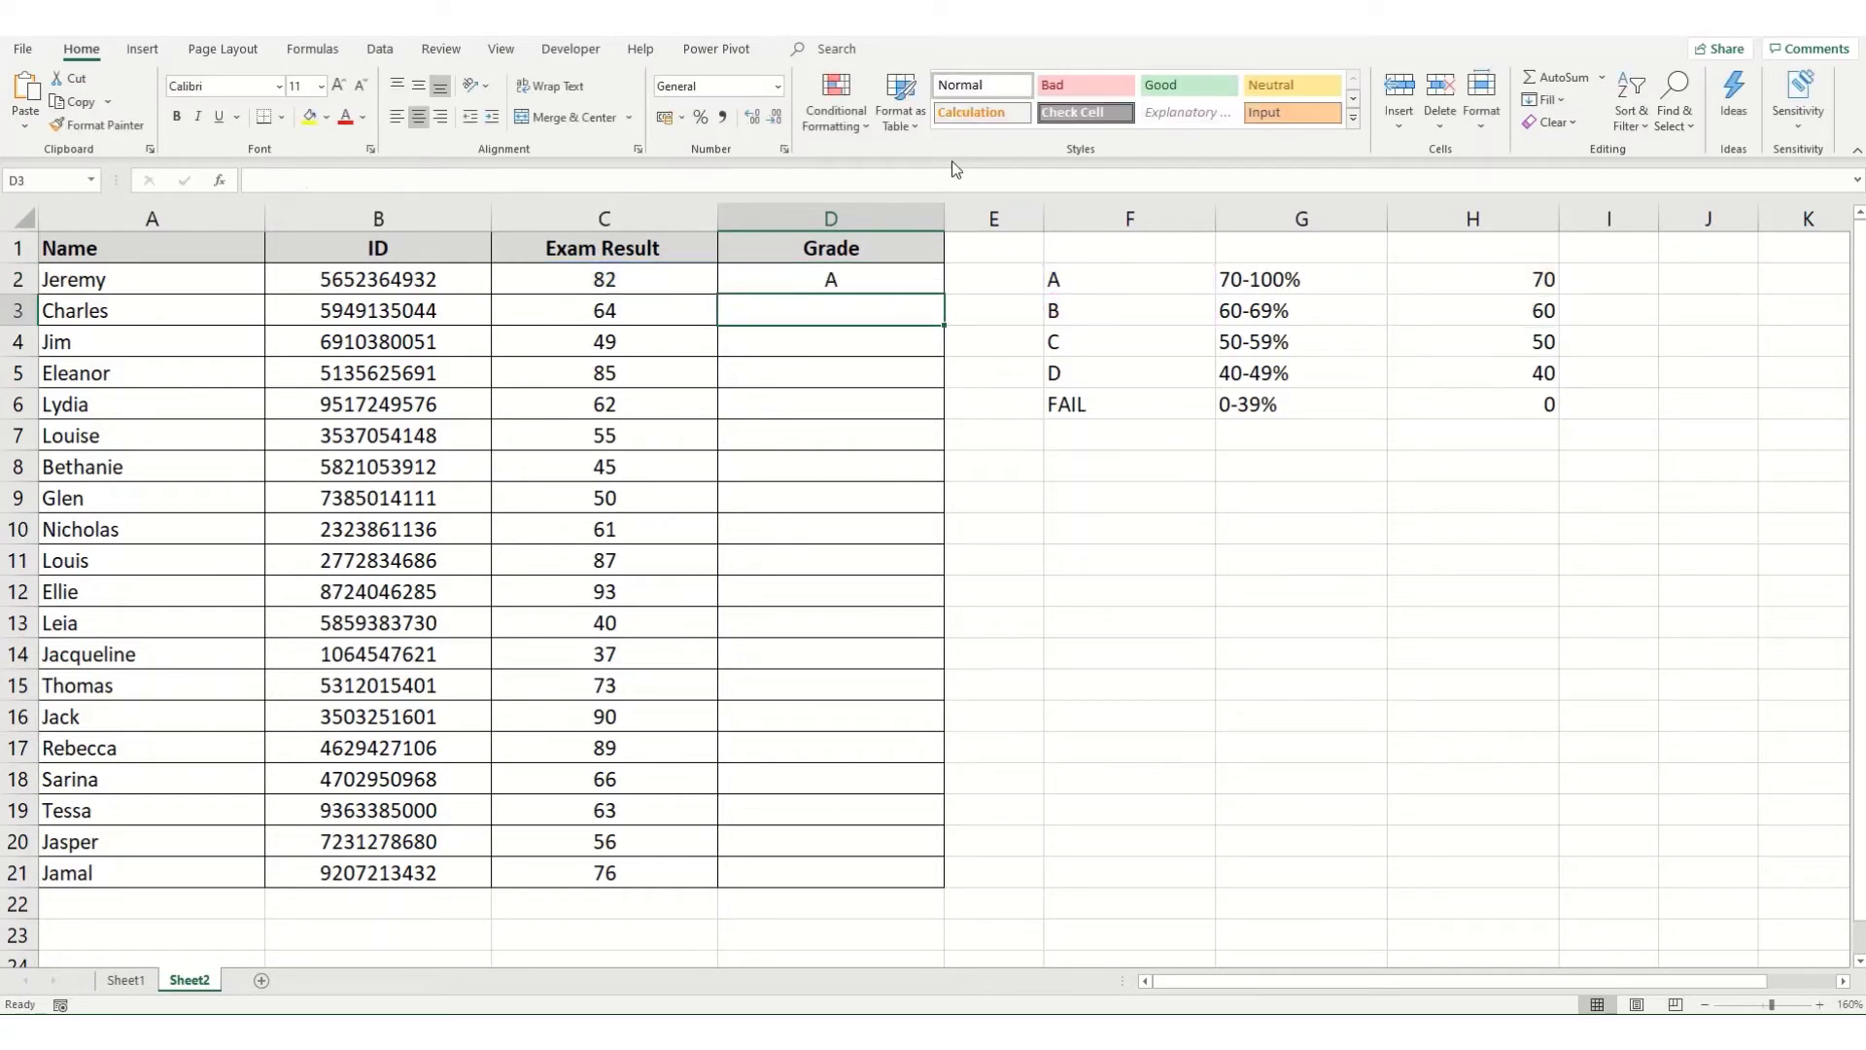
left_click(877, 279)
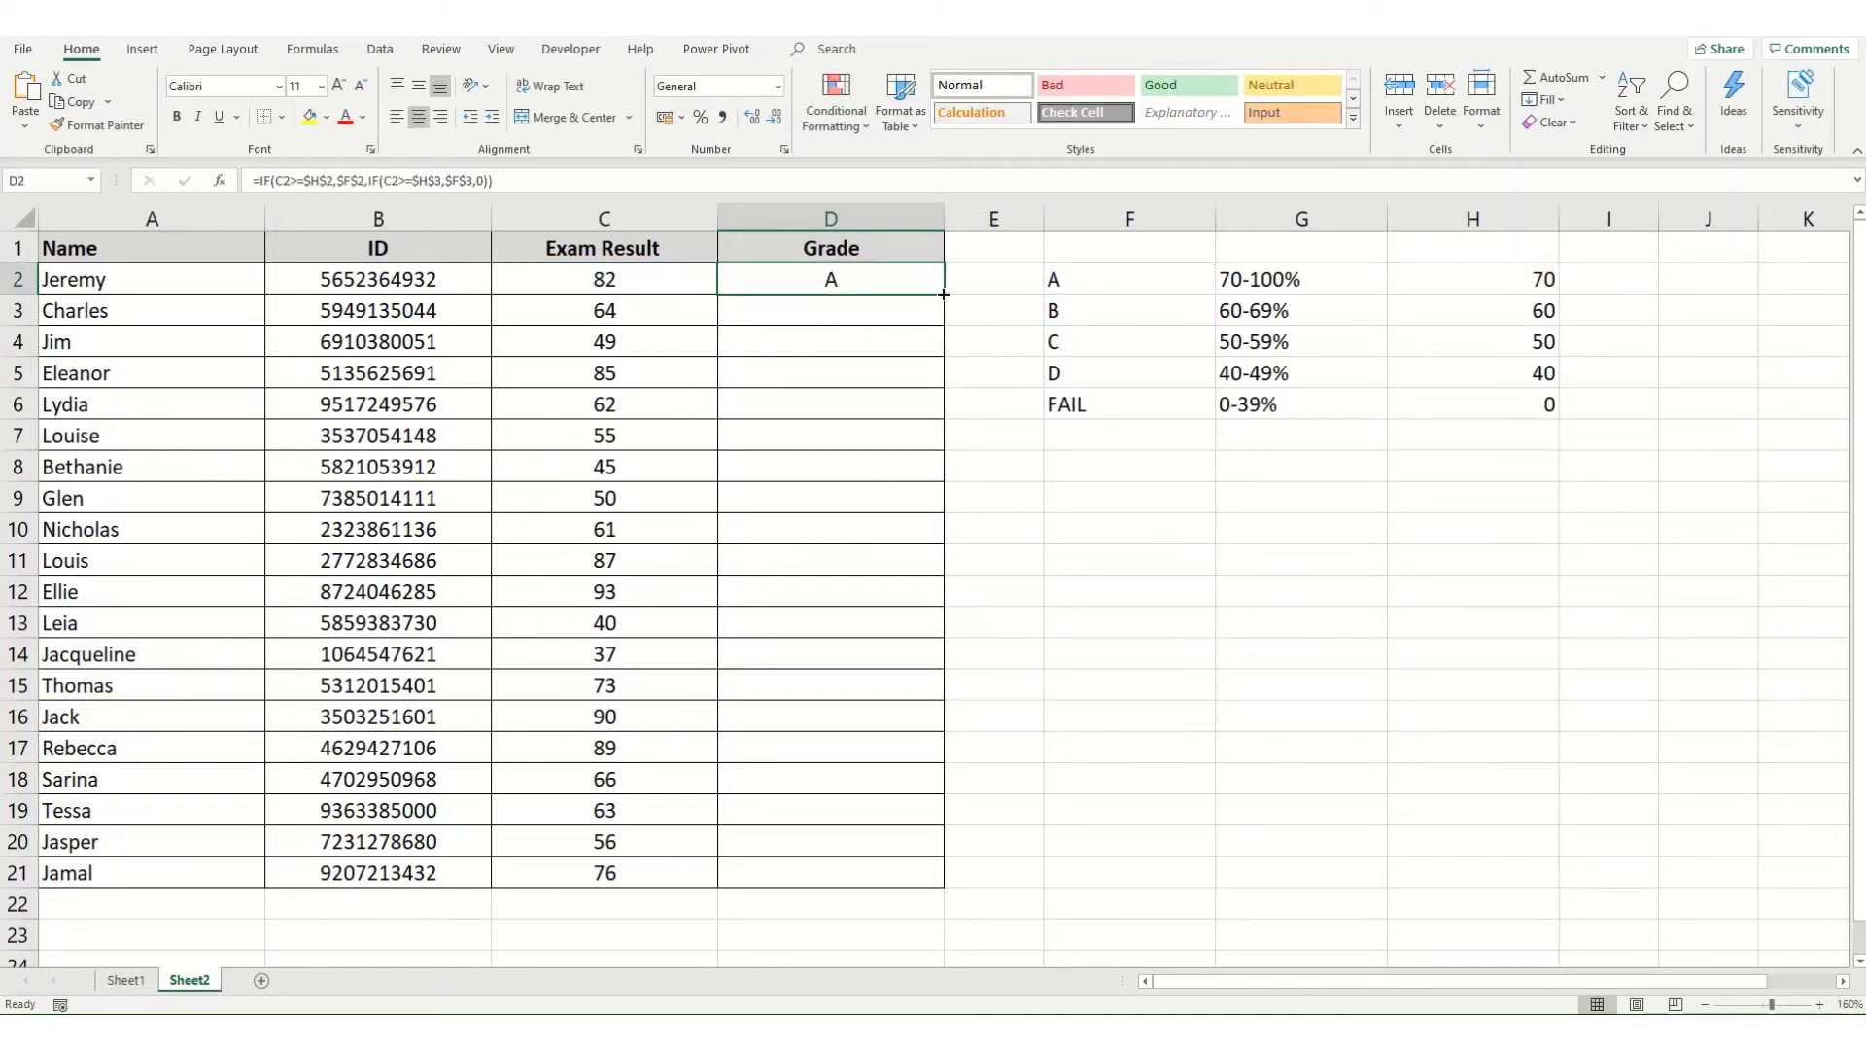
left_click_drag(943, 293, 814, 880)
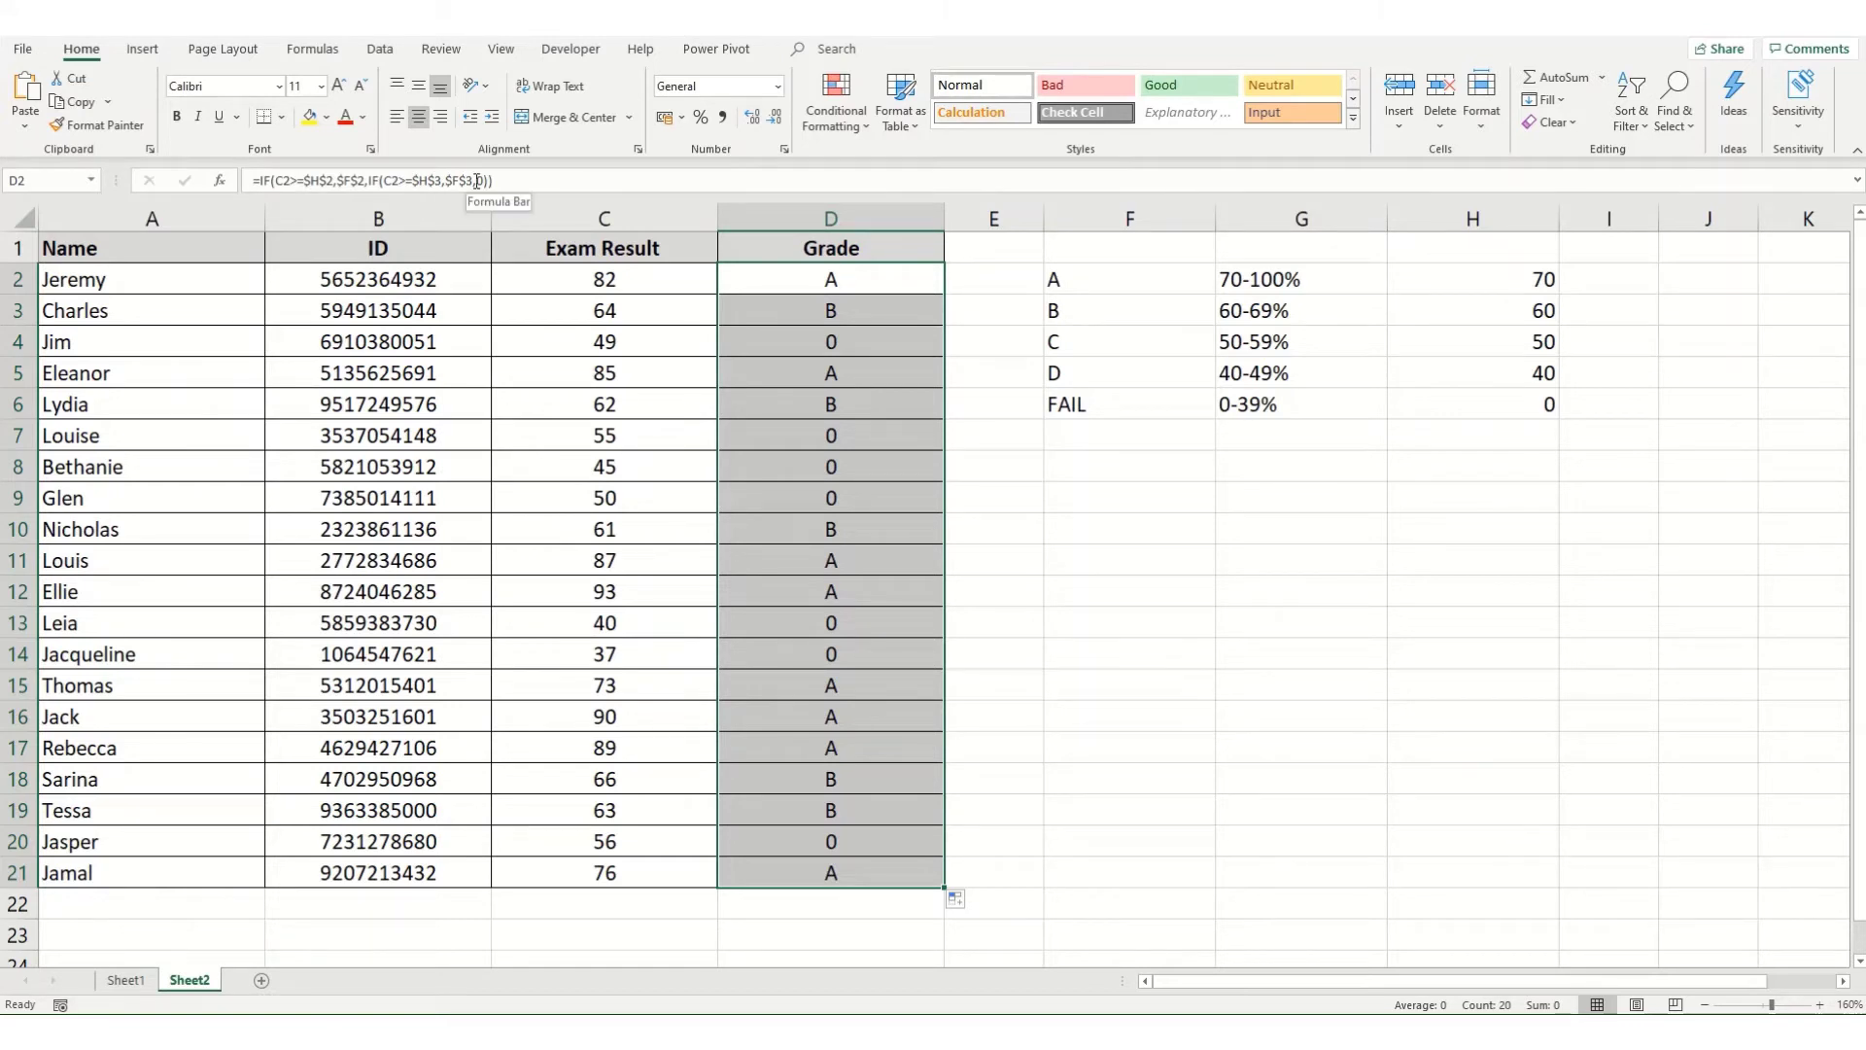
Replace the ending 0)) of D2's formula with a third nested test, IF(C2>=$H$4,$F$4
left_click_drag(474, 179, 495, 179)
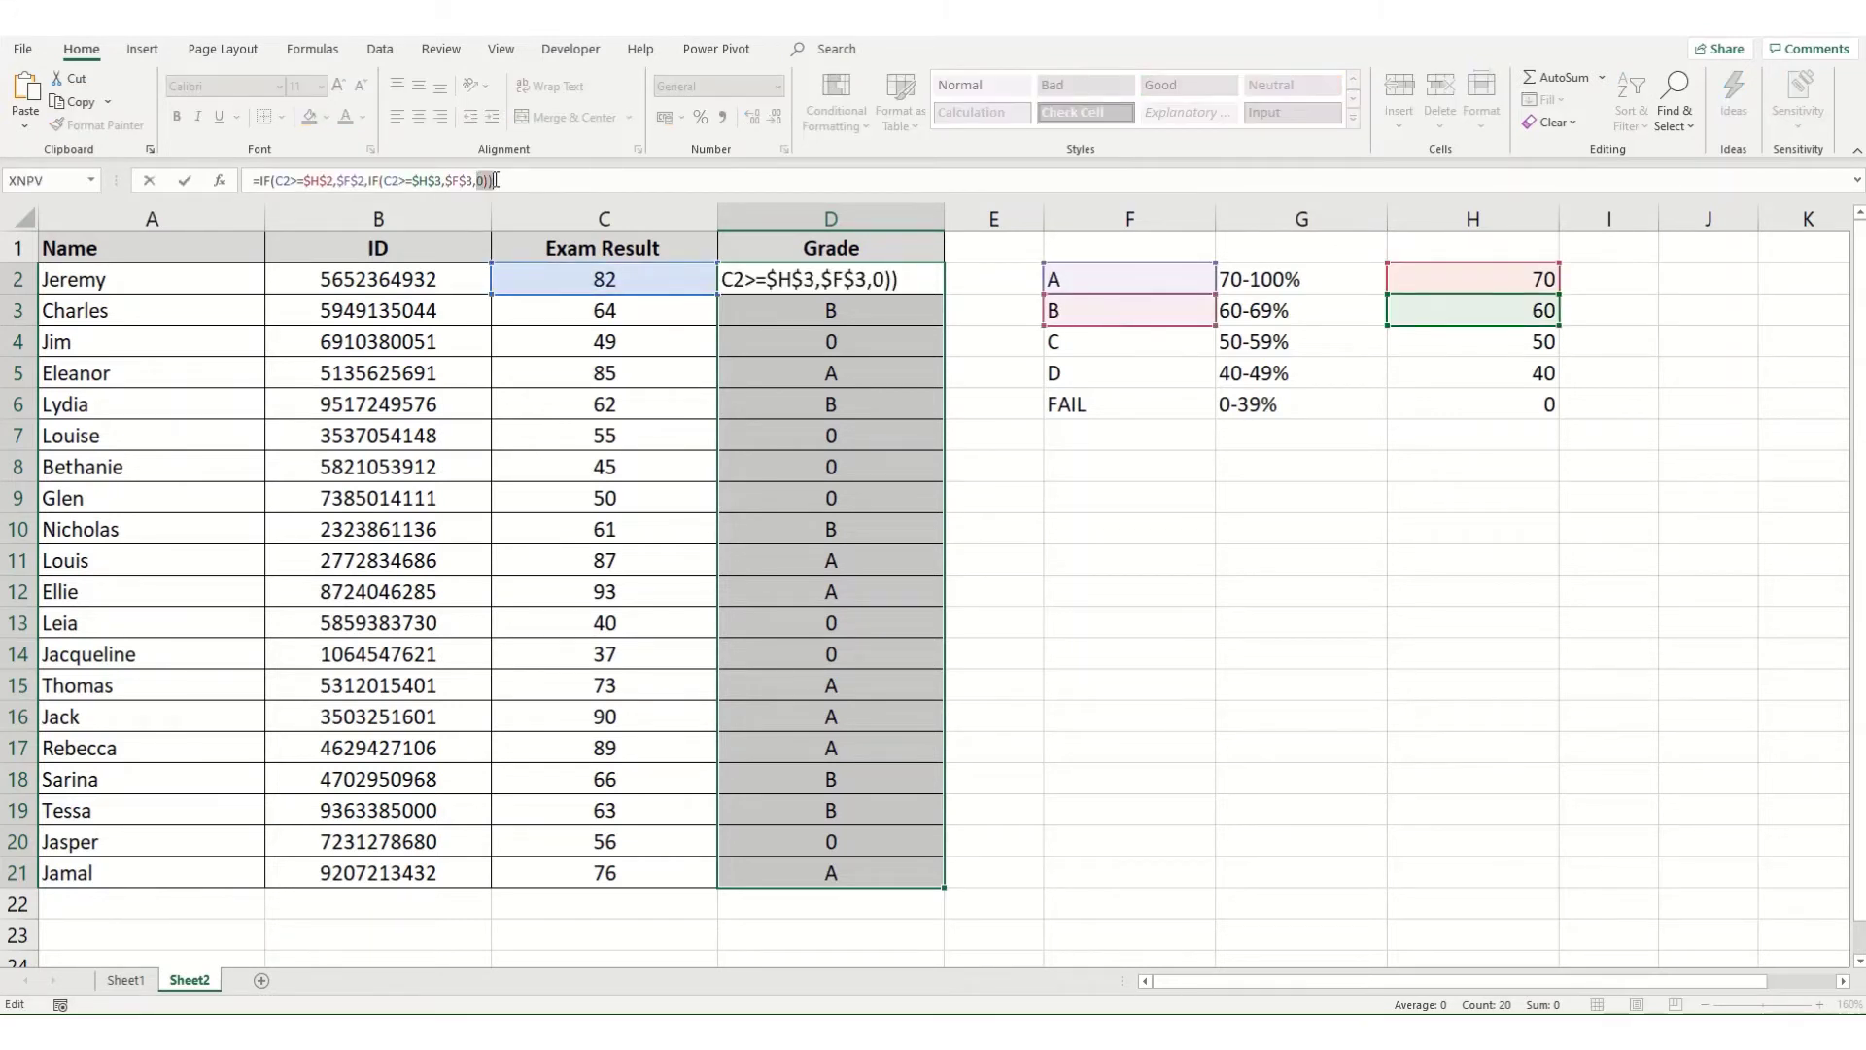
key("ctrl+v")
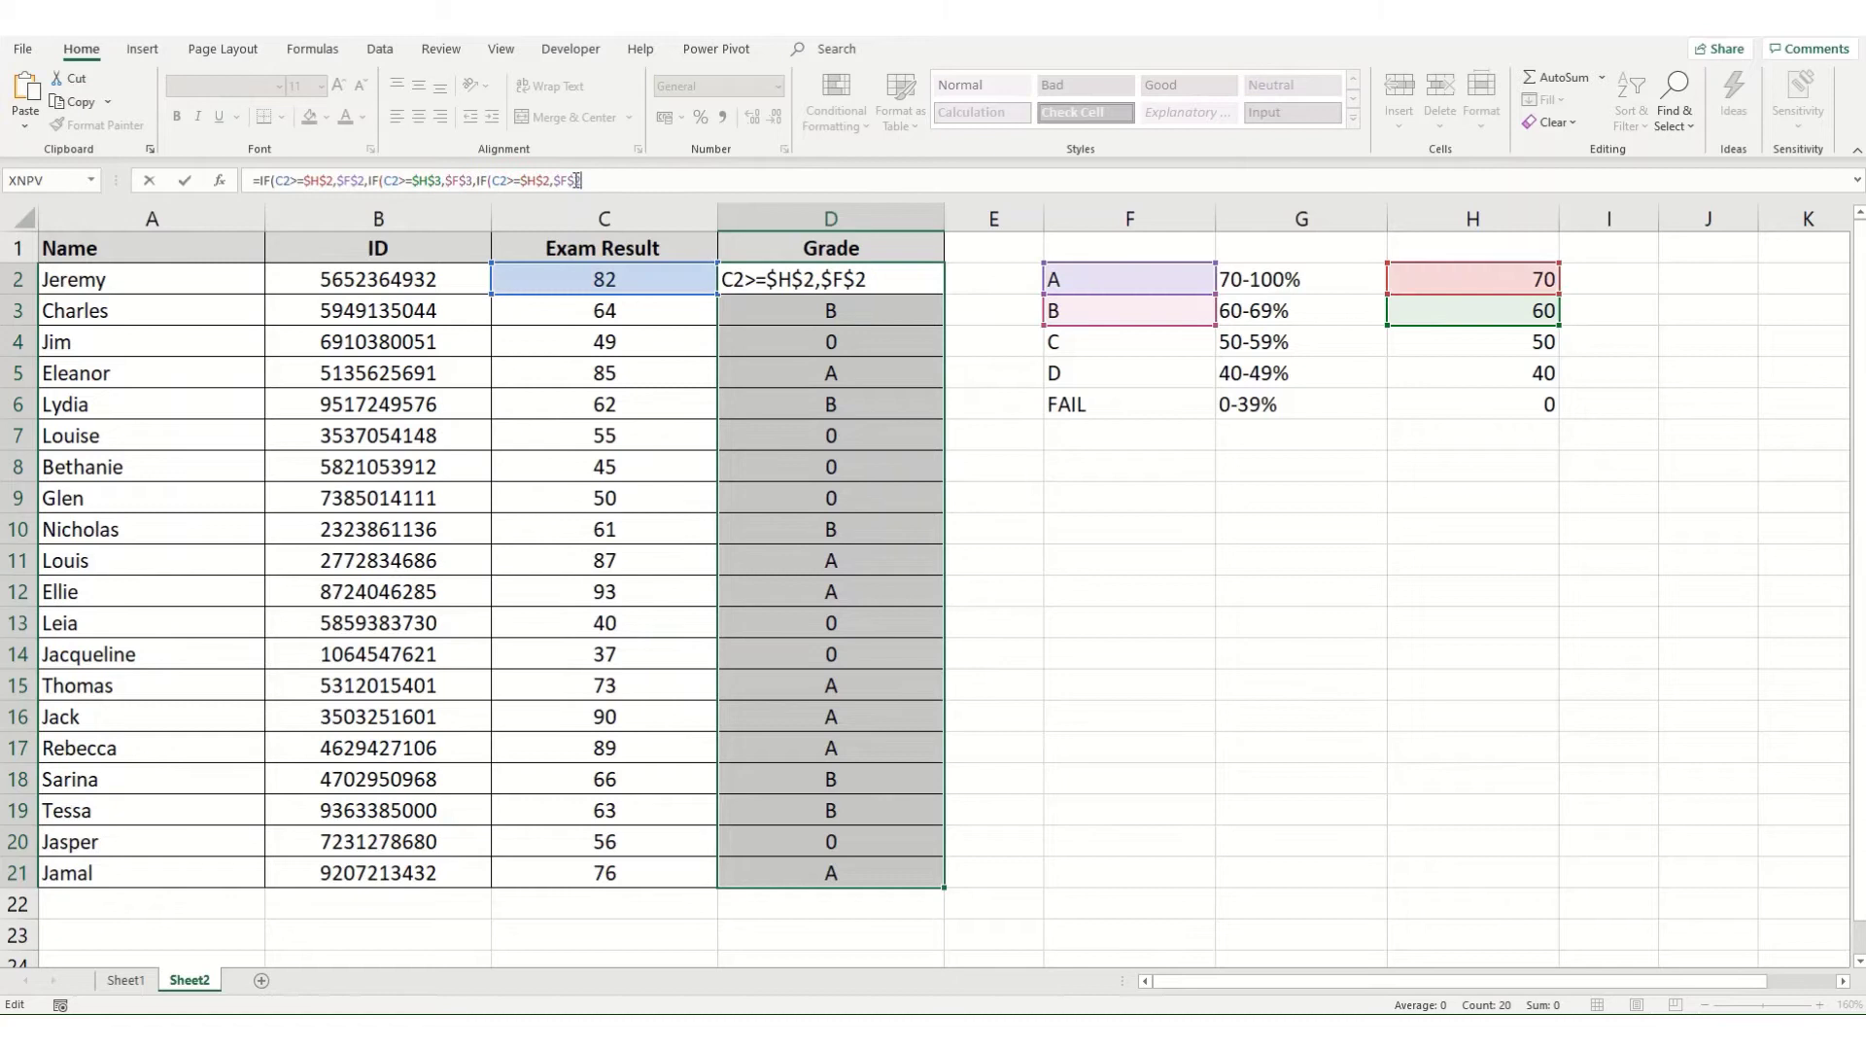
left_click(542, 178)
key("BackSpace")
type("4")
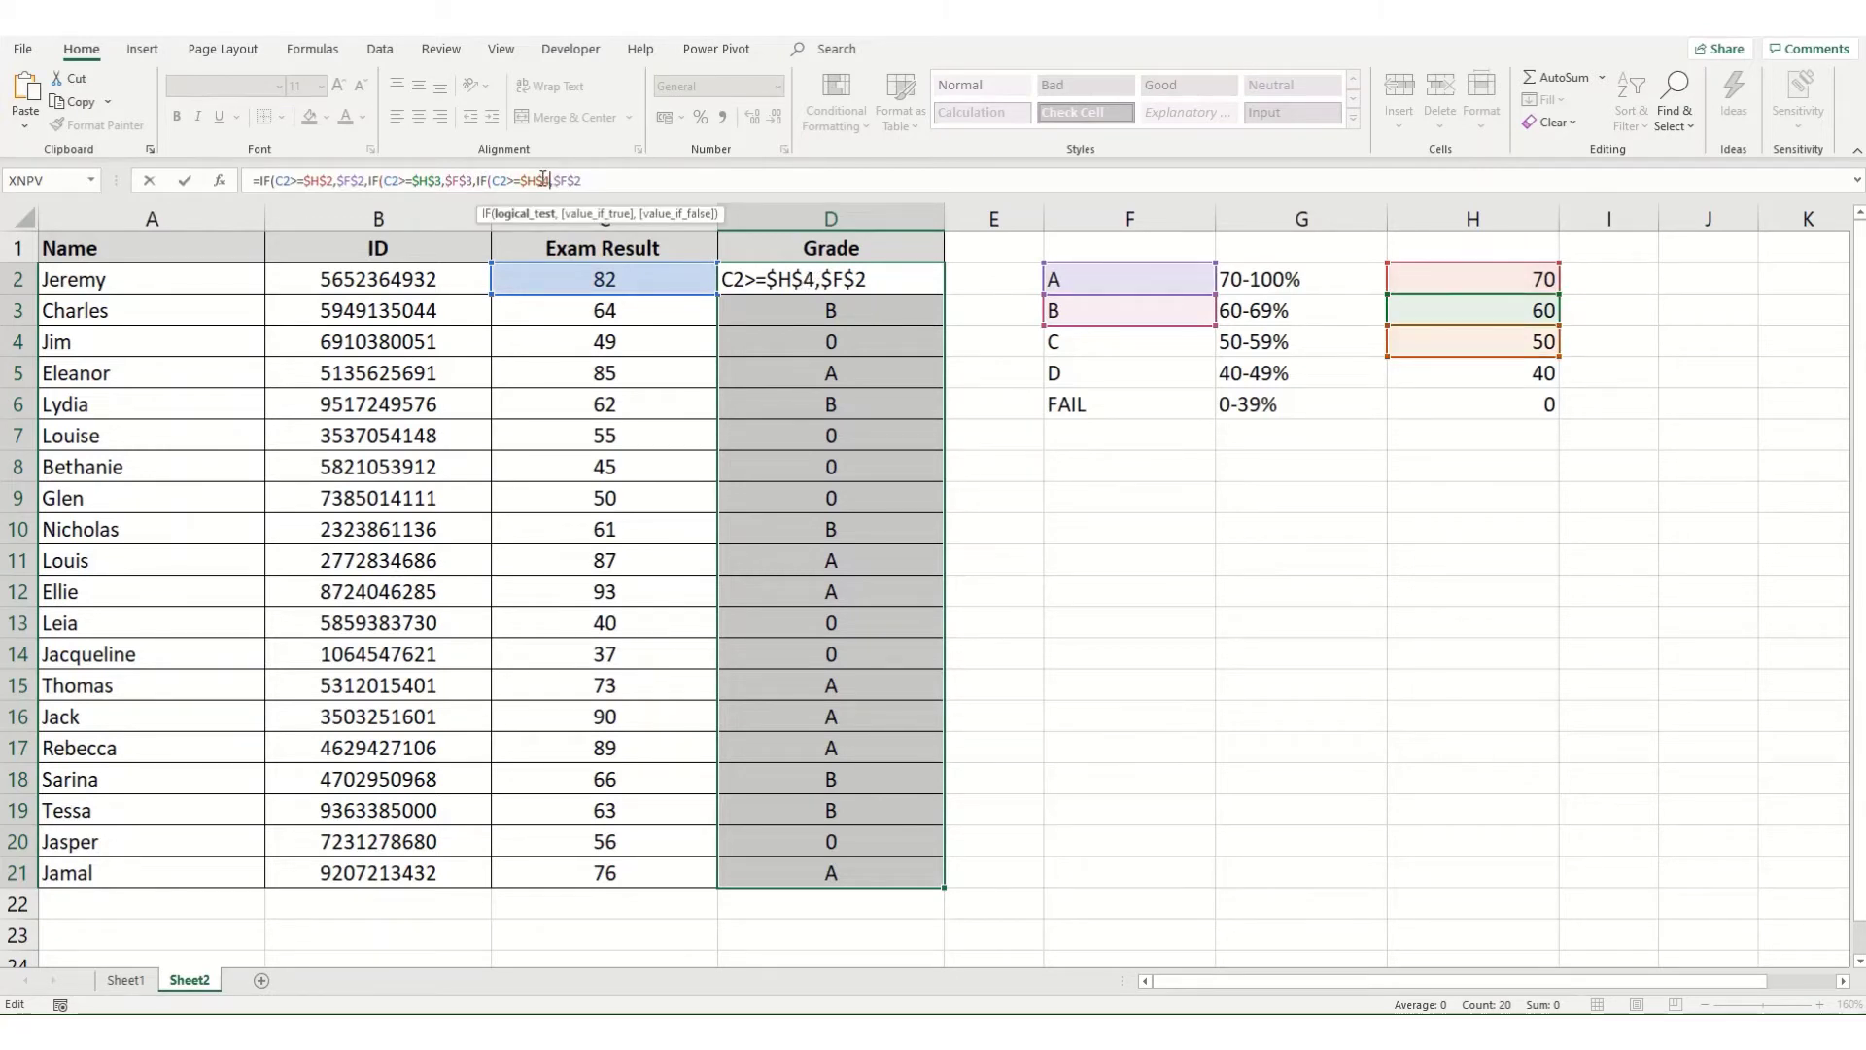
left_click(642, 185)
key("BackSpace")
type("4")
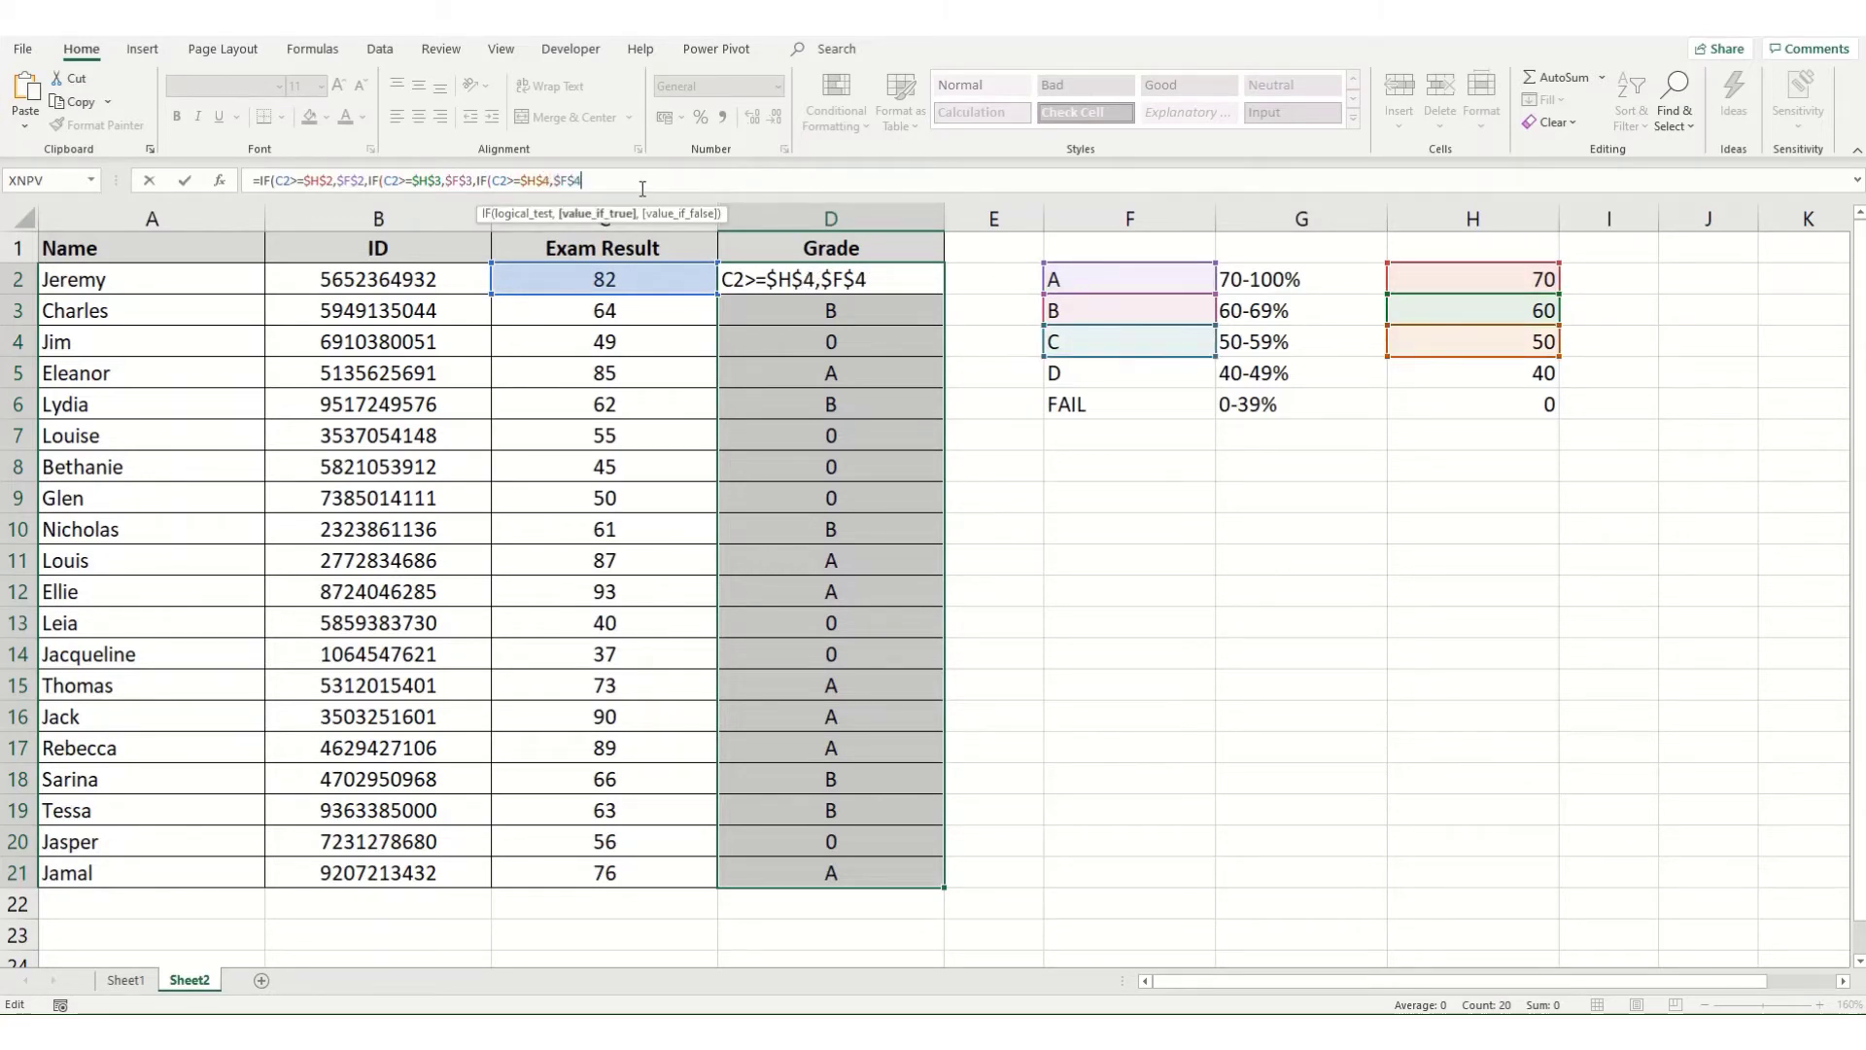
Add a fourth nested test, IF(C2>=$H$5,$F$5, as the false value of the third IF in D2
type(",")
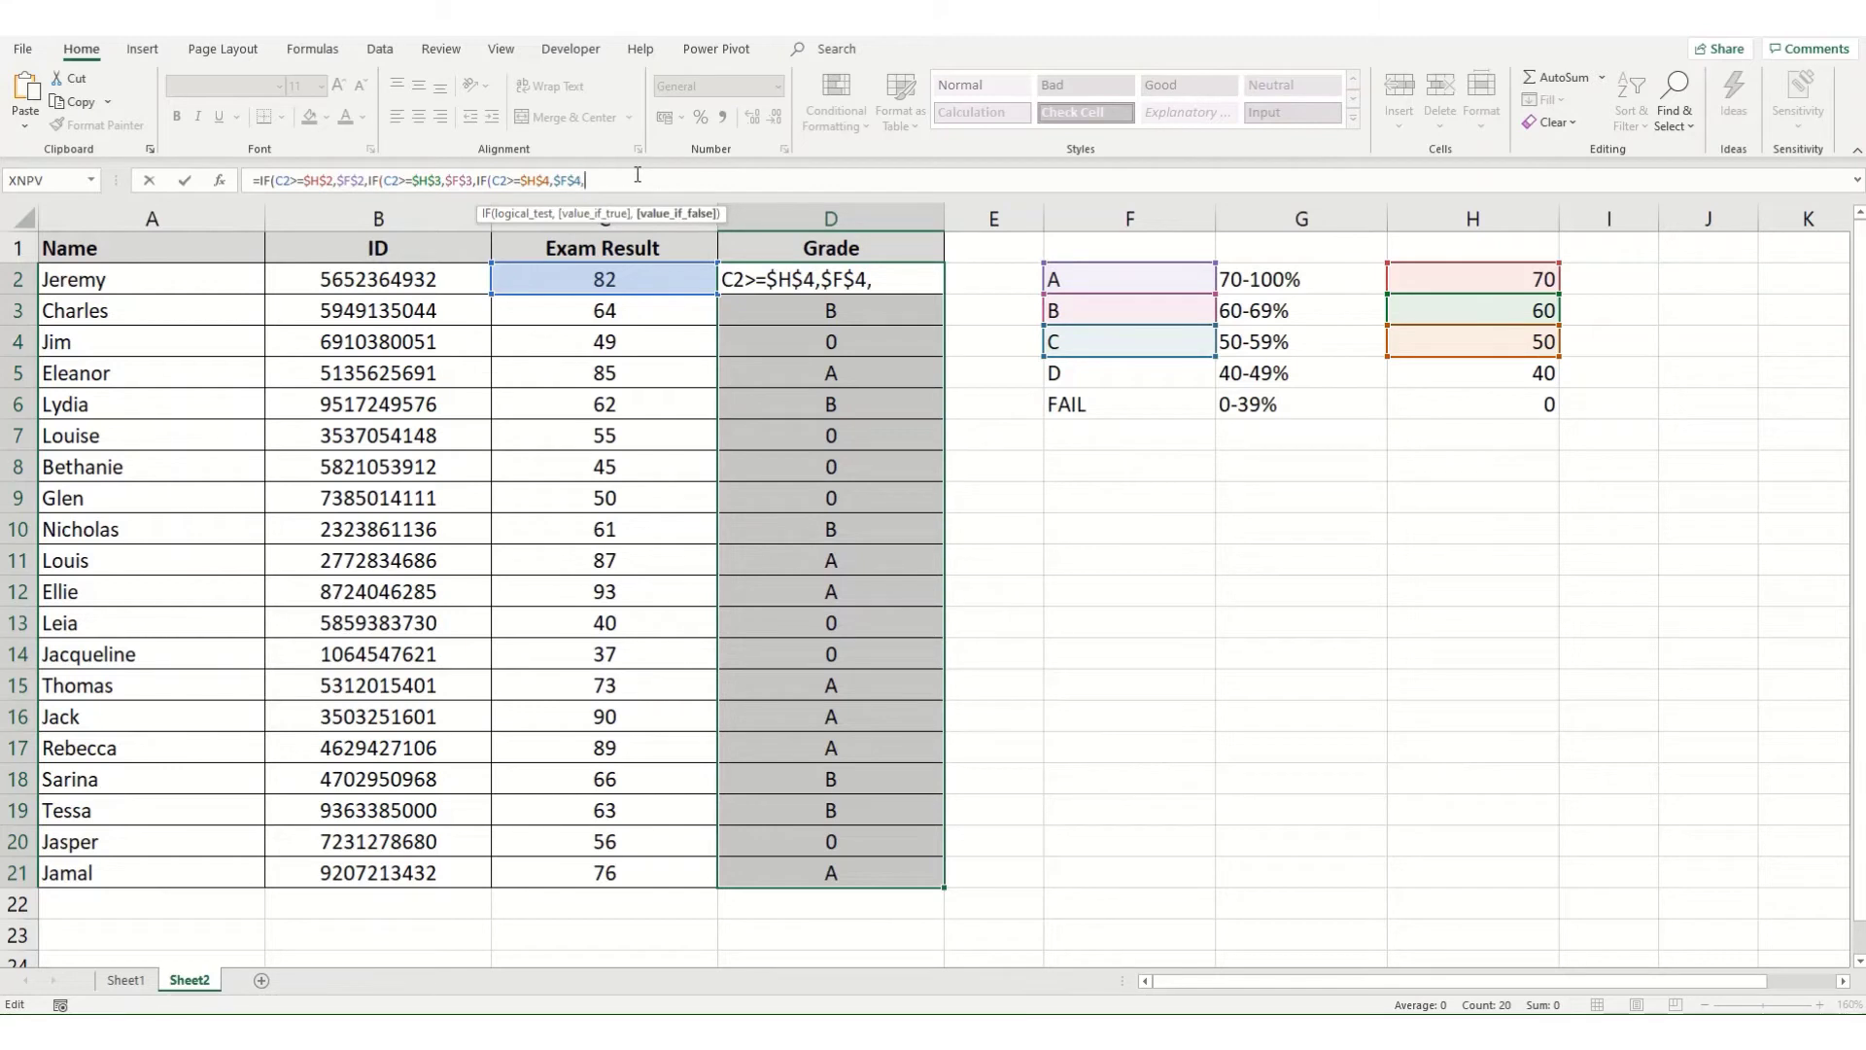
key("ctrl+v")
left_click(661, 181)
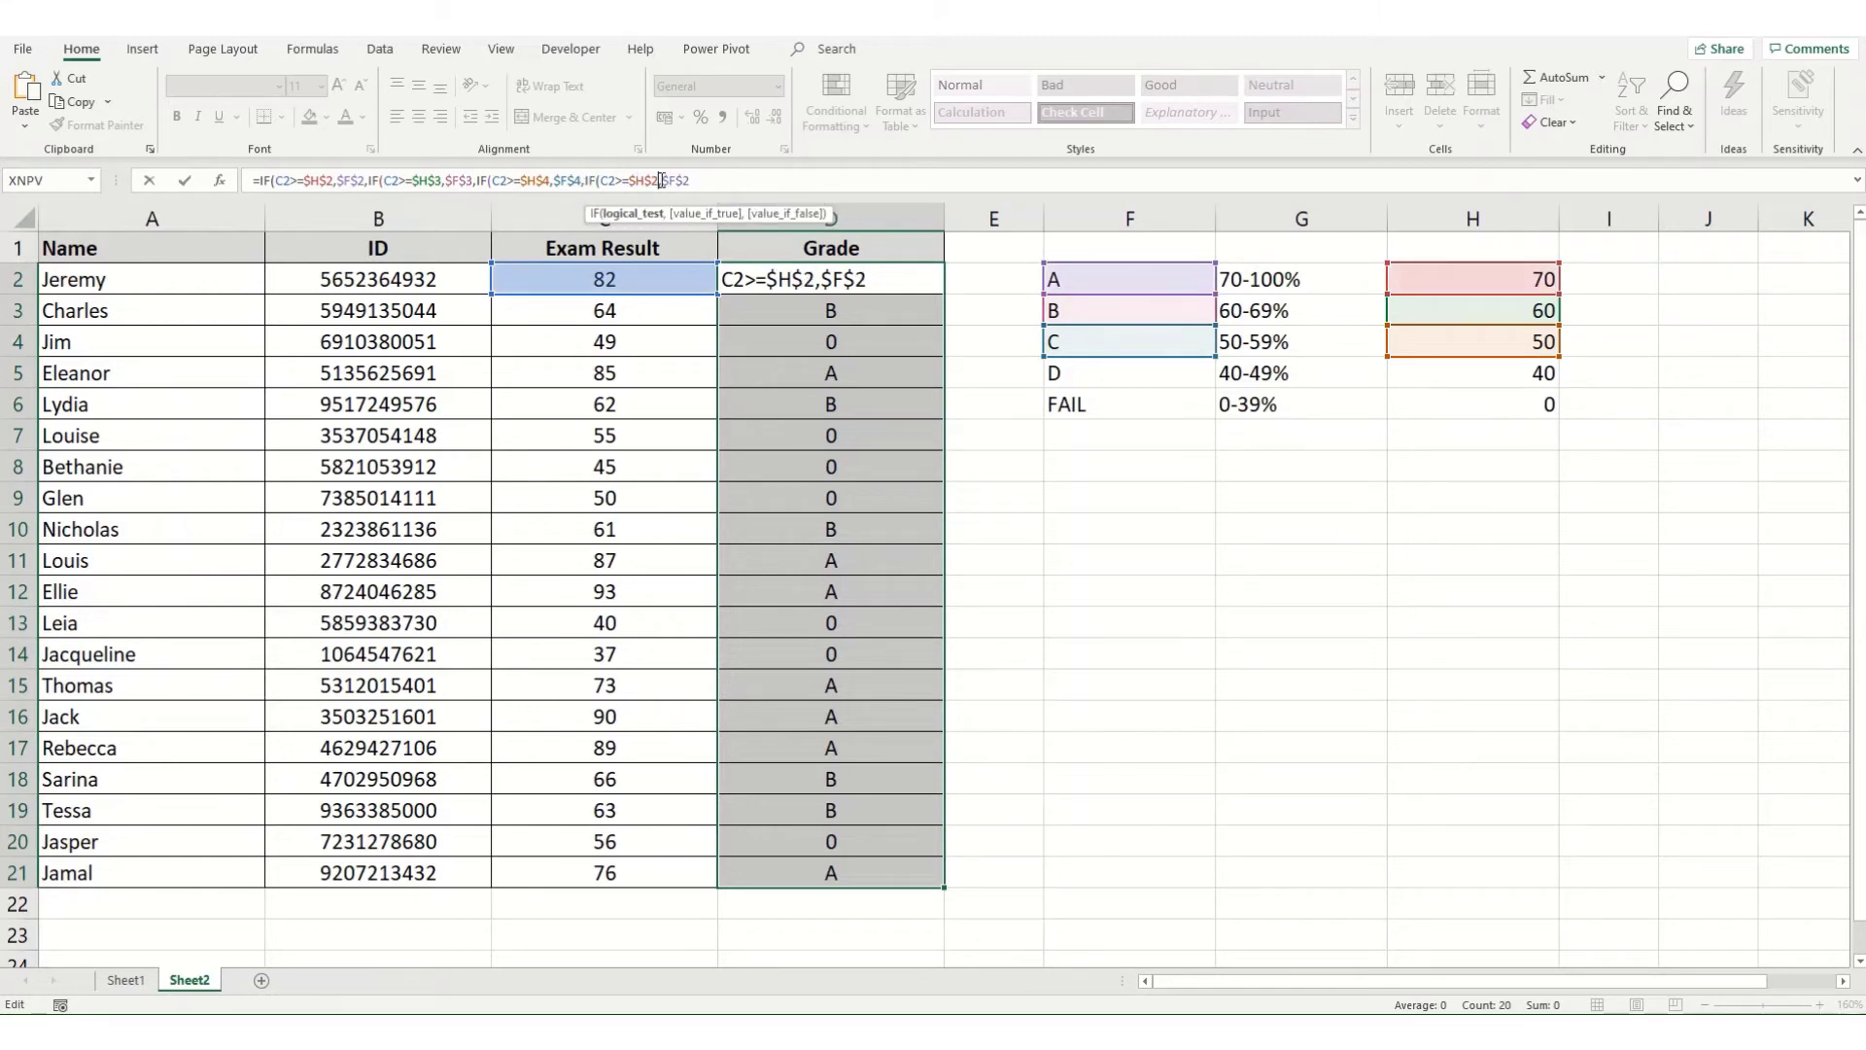
key("BackSpace")
type("5")
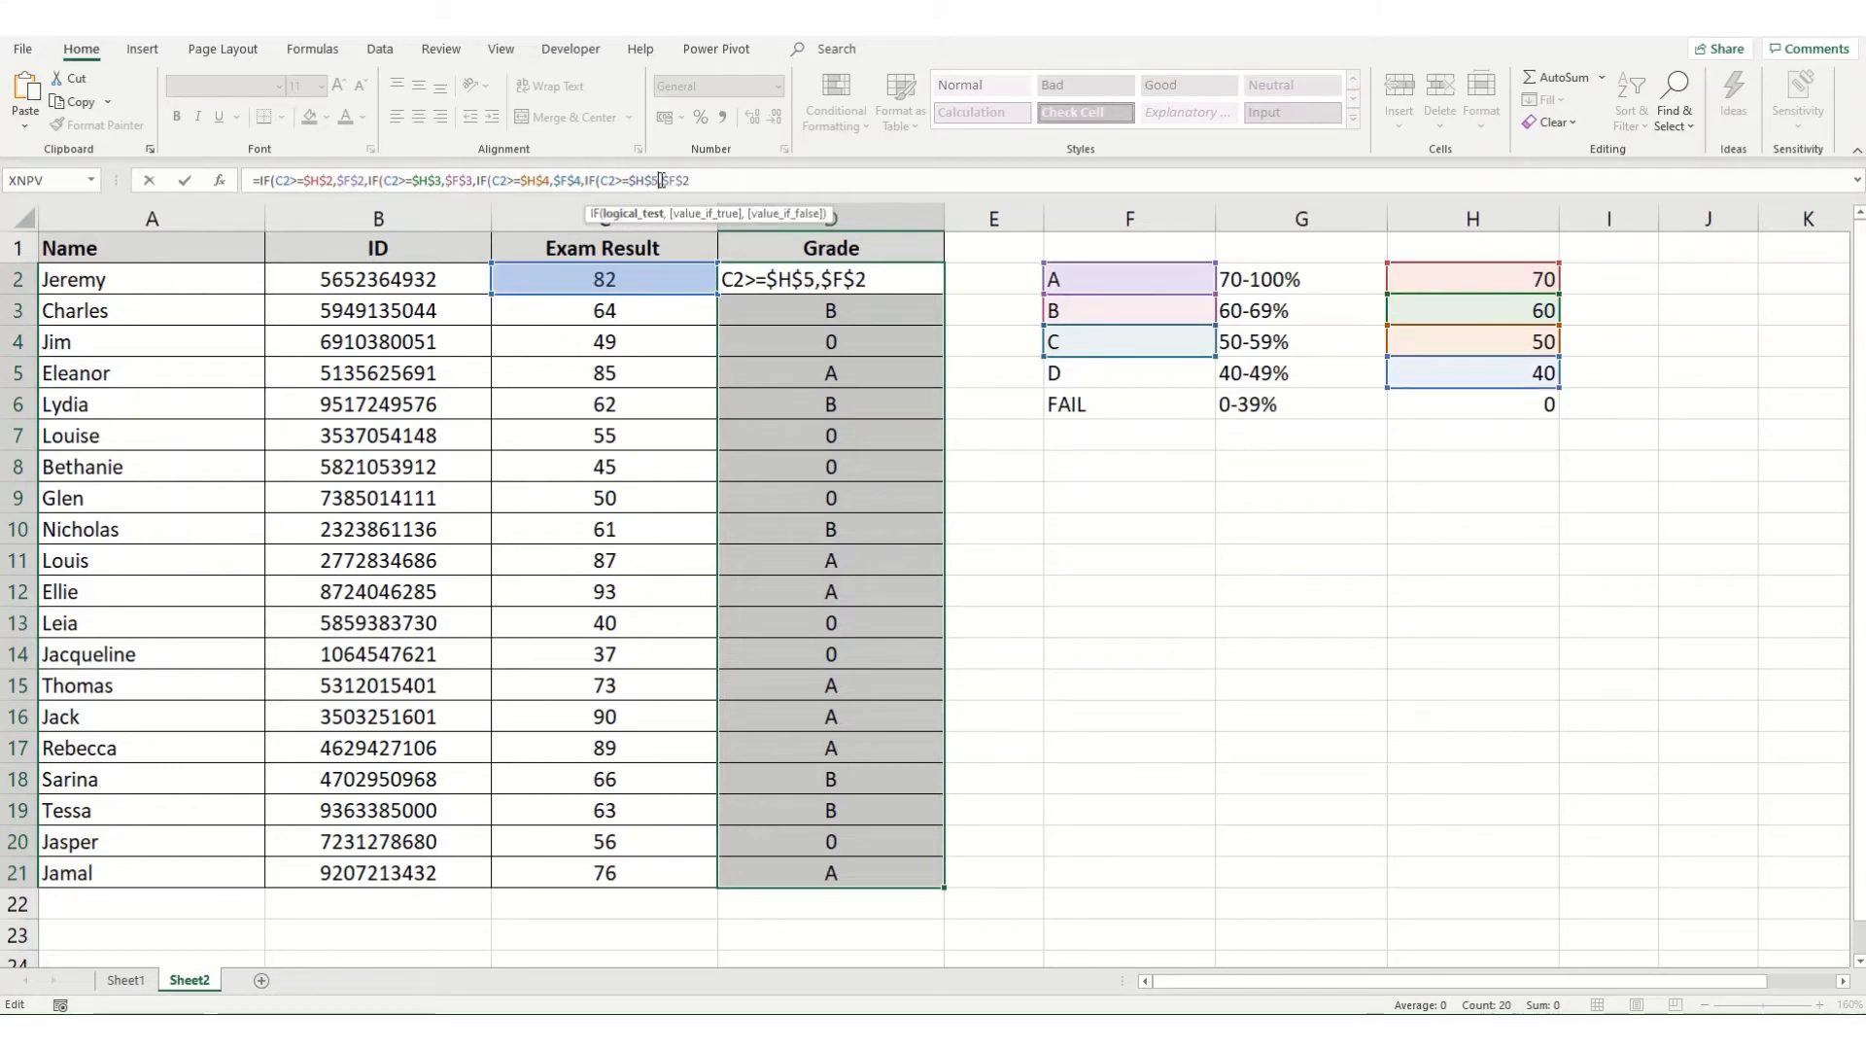
left_click(716, 185)
key("BackSpace")
type("5")
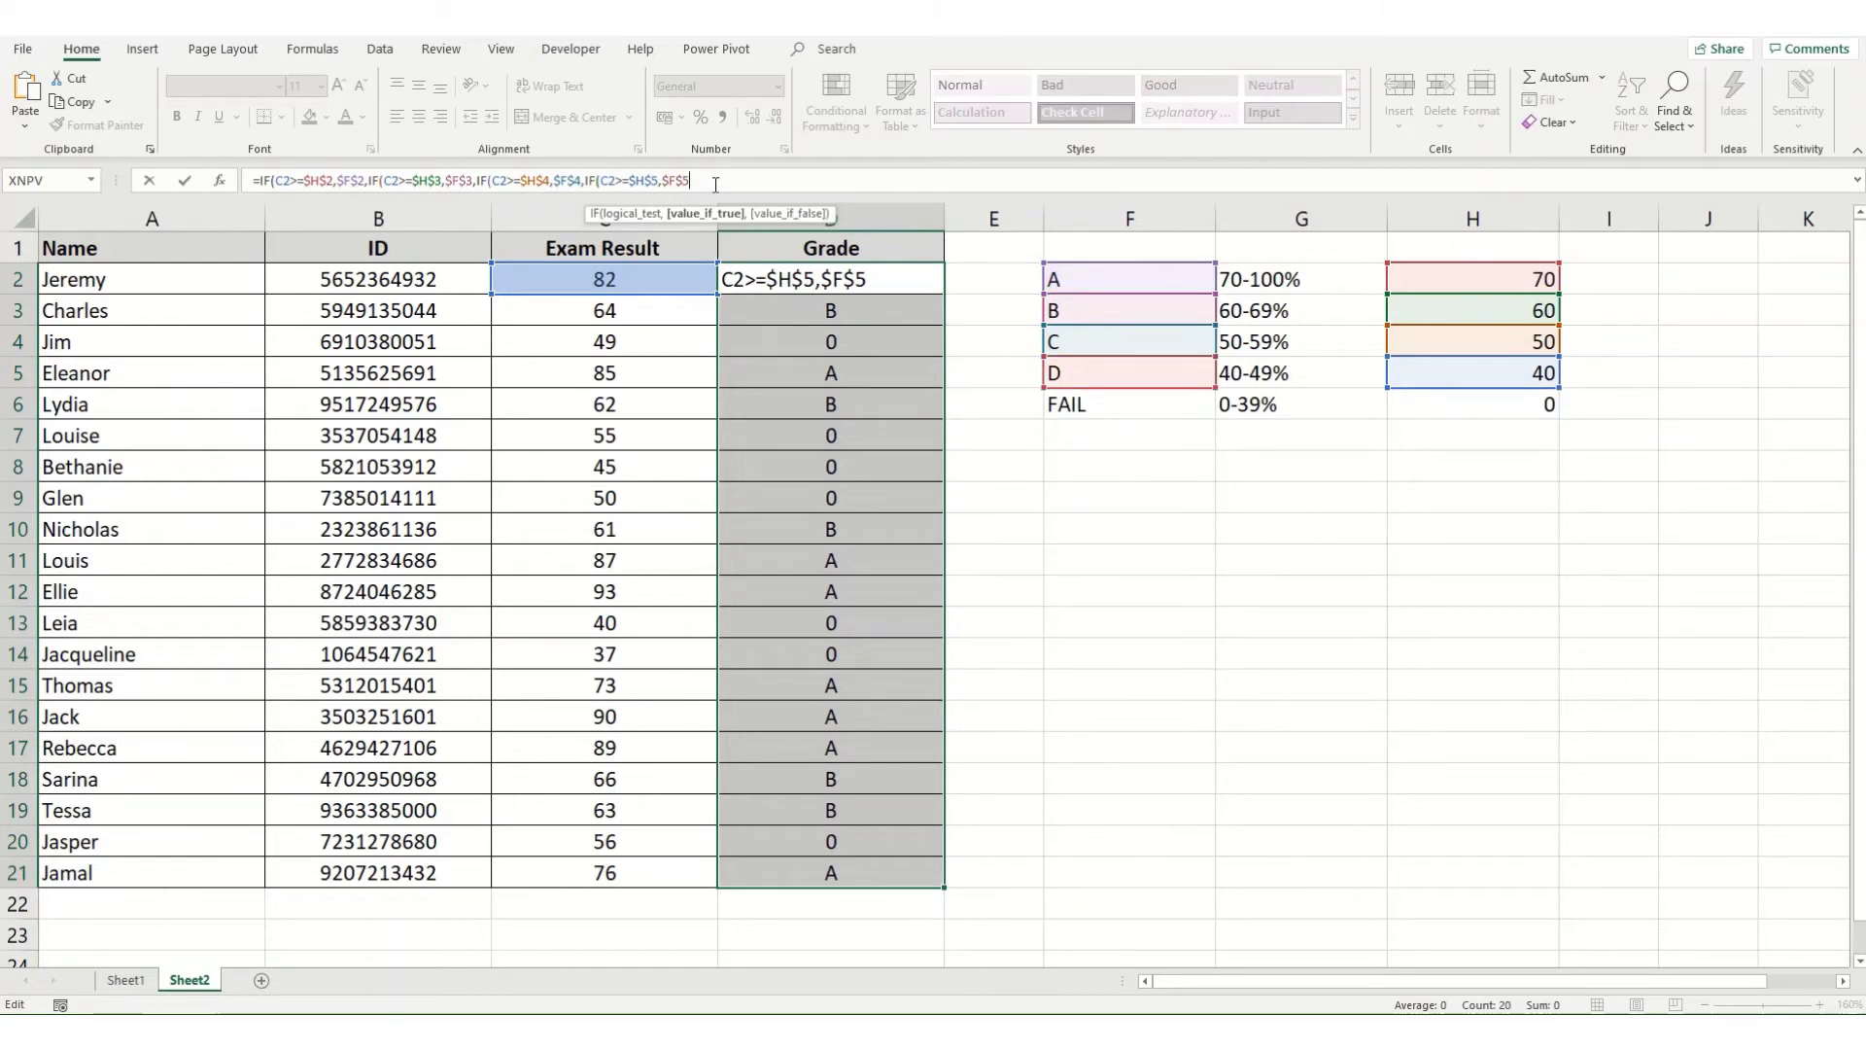
Finish D2's nested IF with the absolute reference $F$6 as the last false value and close all four IFs
type(",")
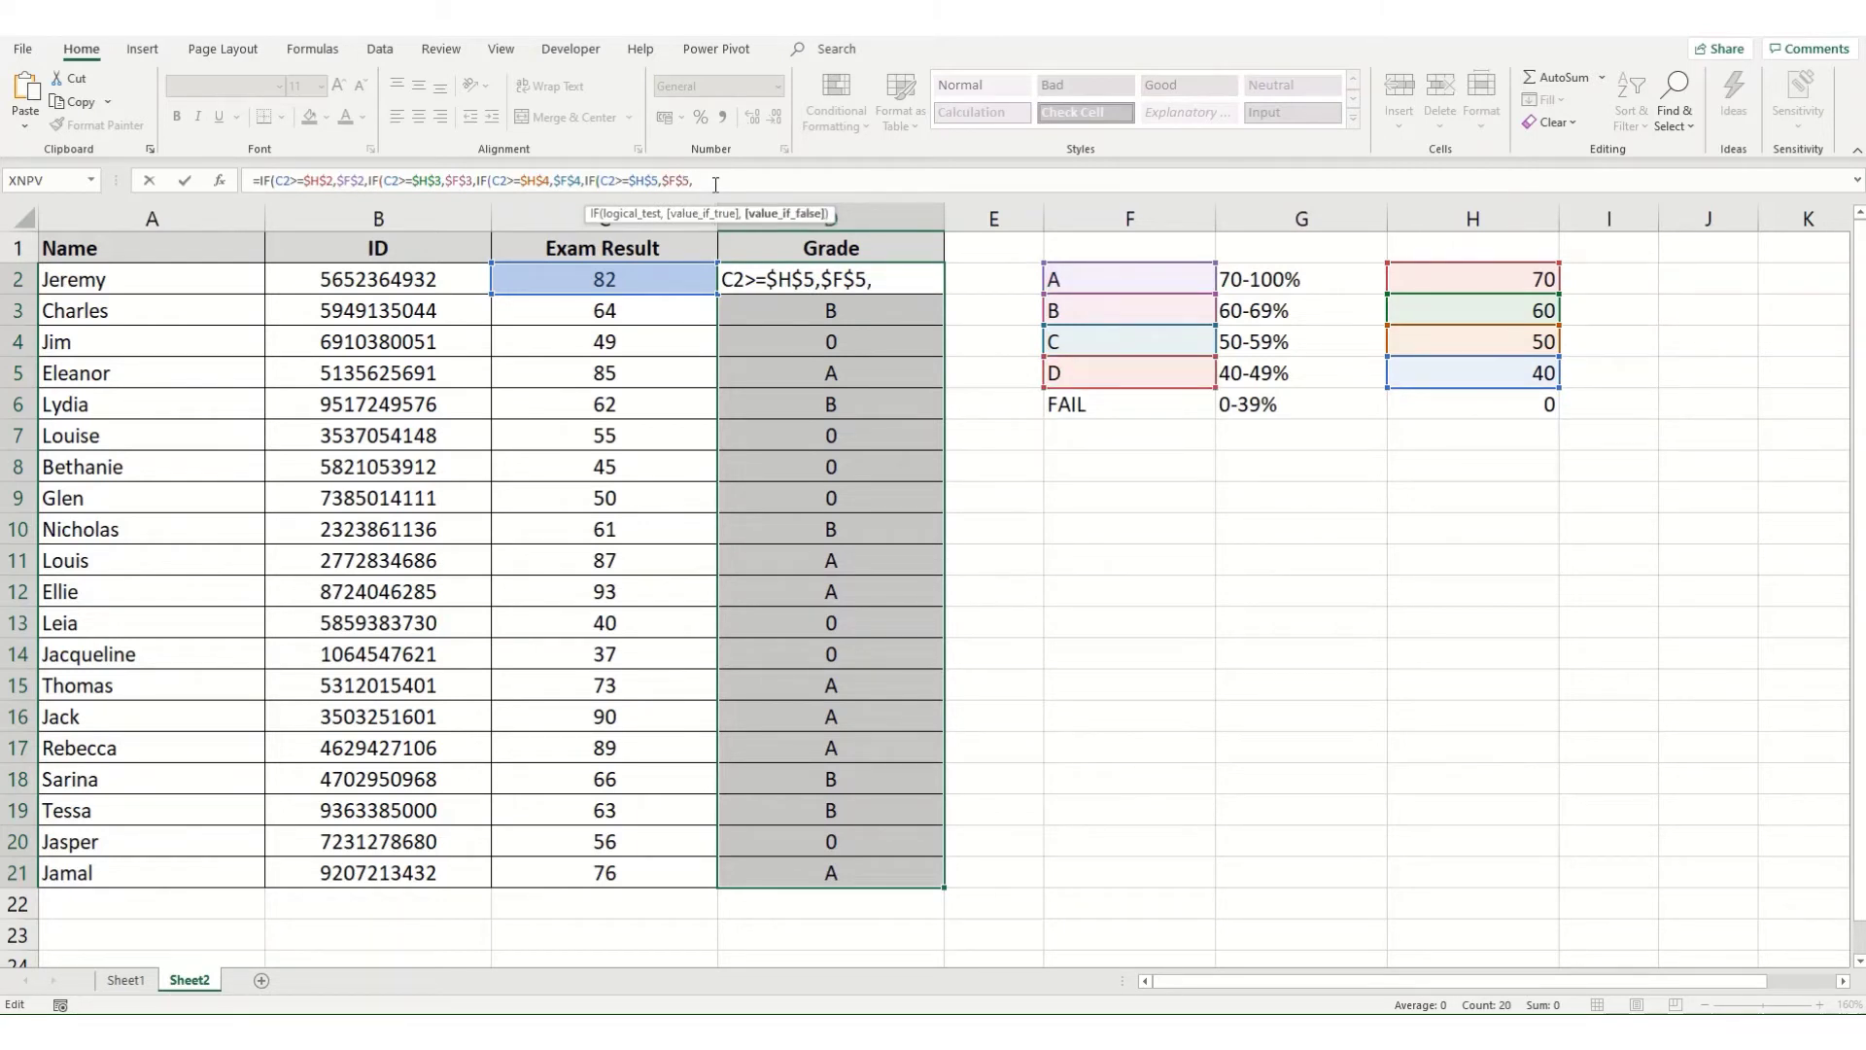
type("\"FA")
key("BackSpace")
key("BackSpace")
key("BackSpace")
key("BackSpace")
key("BackSpace")
left_click(1069, 403)
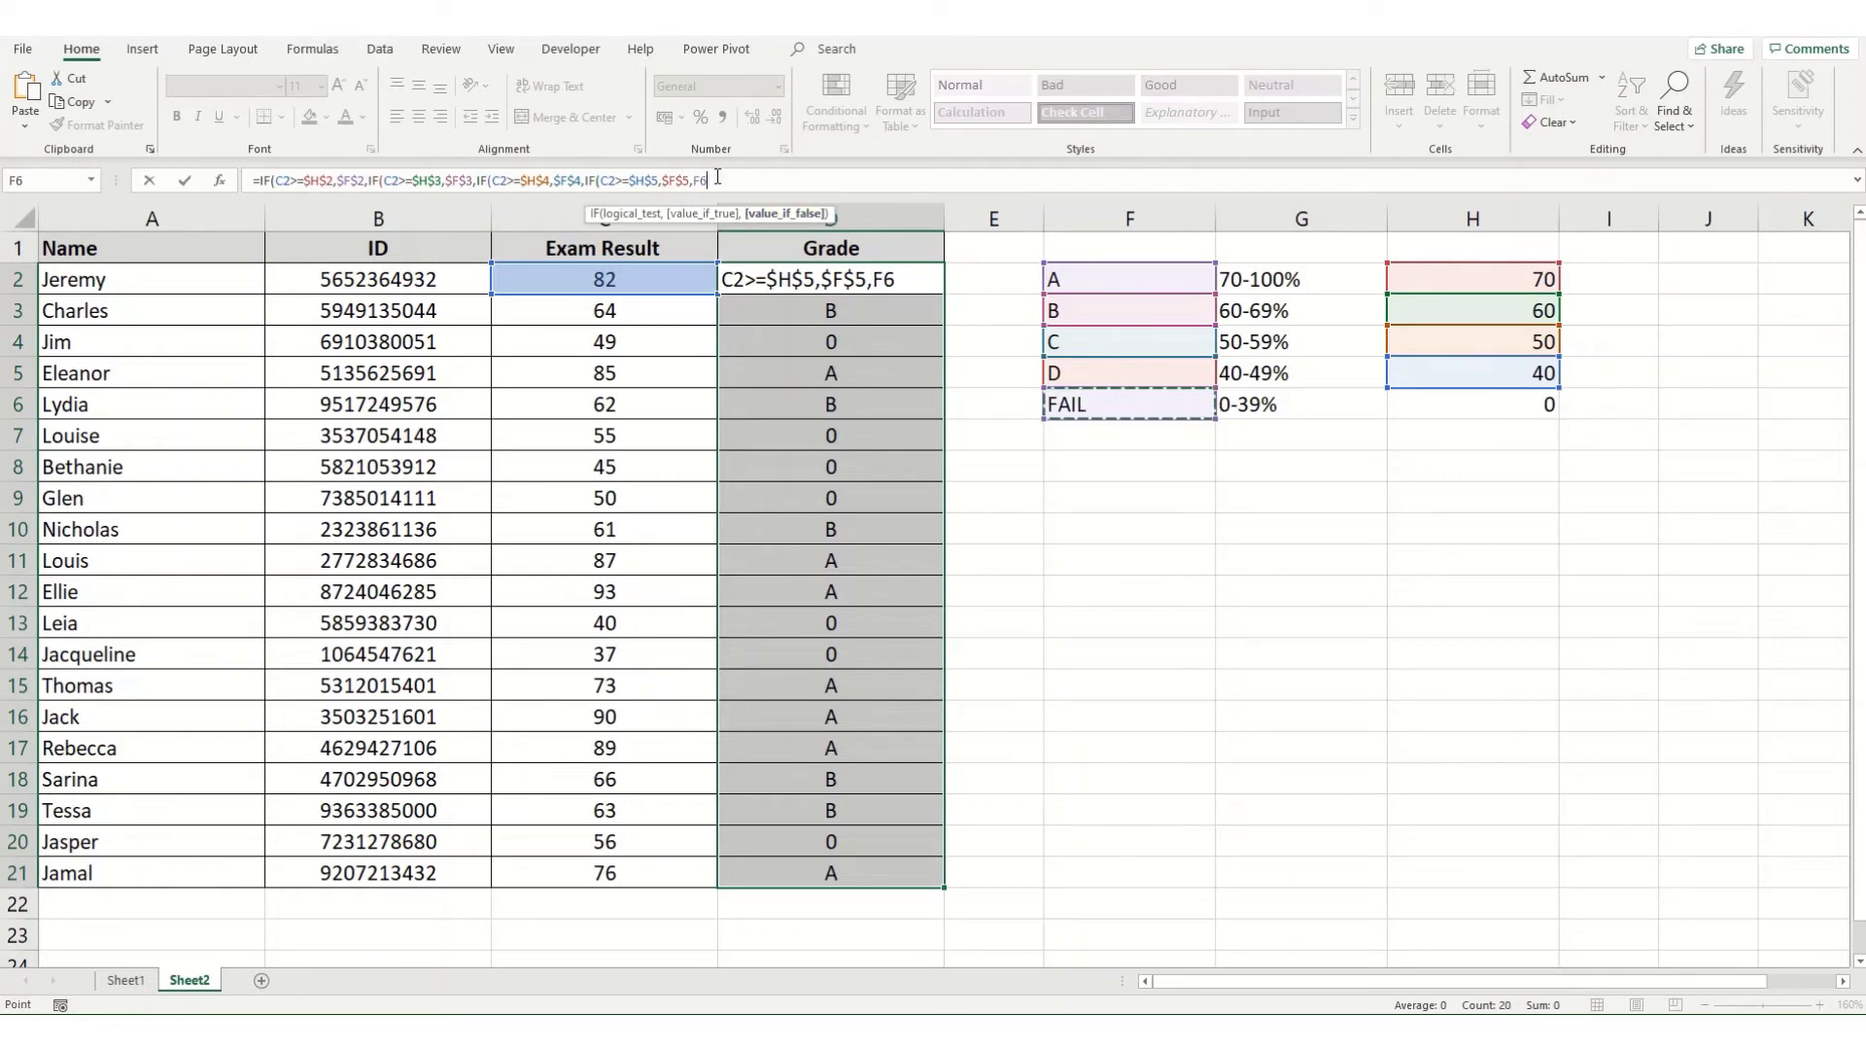
type(")")
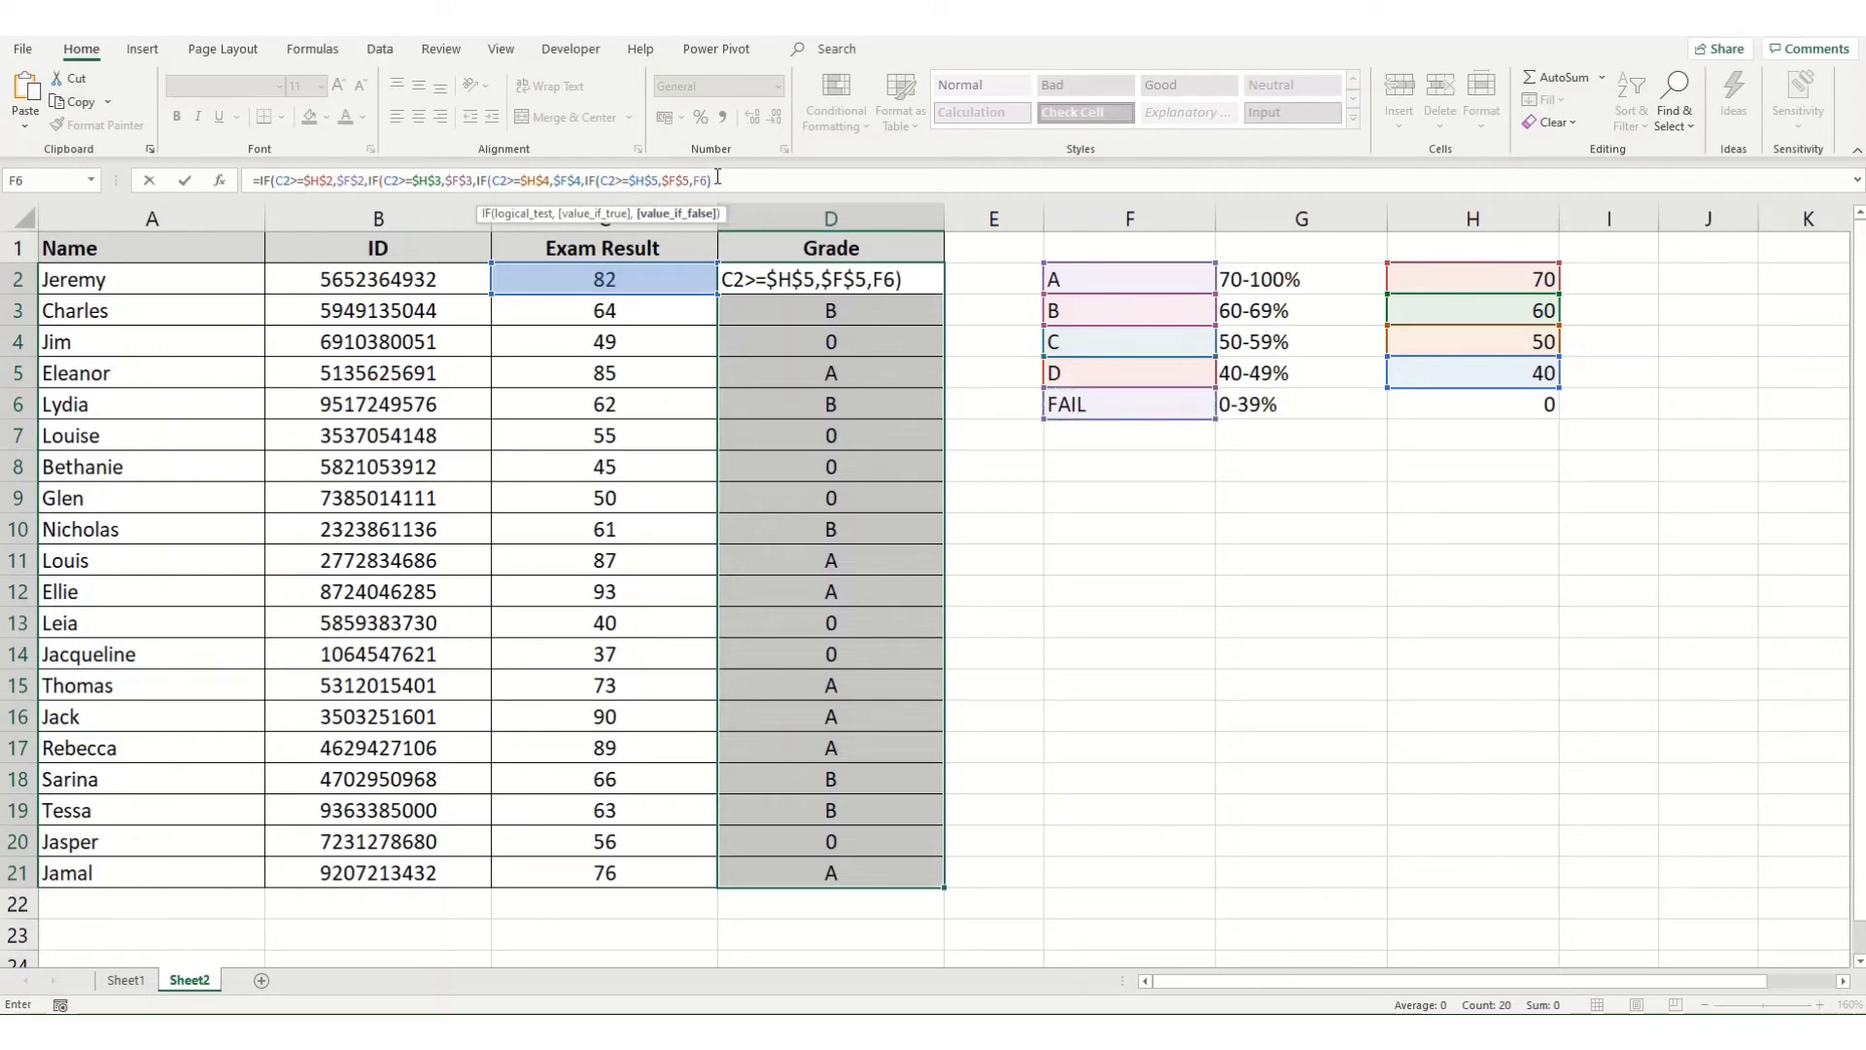
type(")")
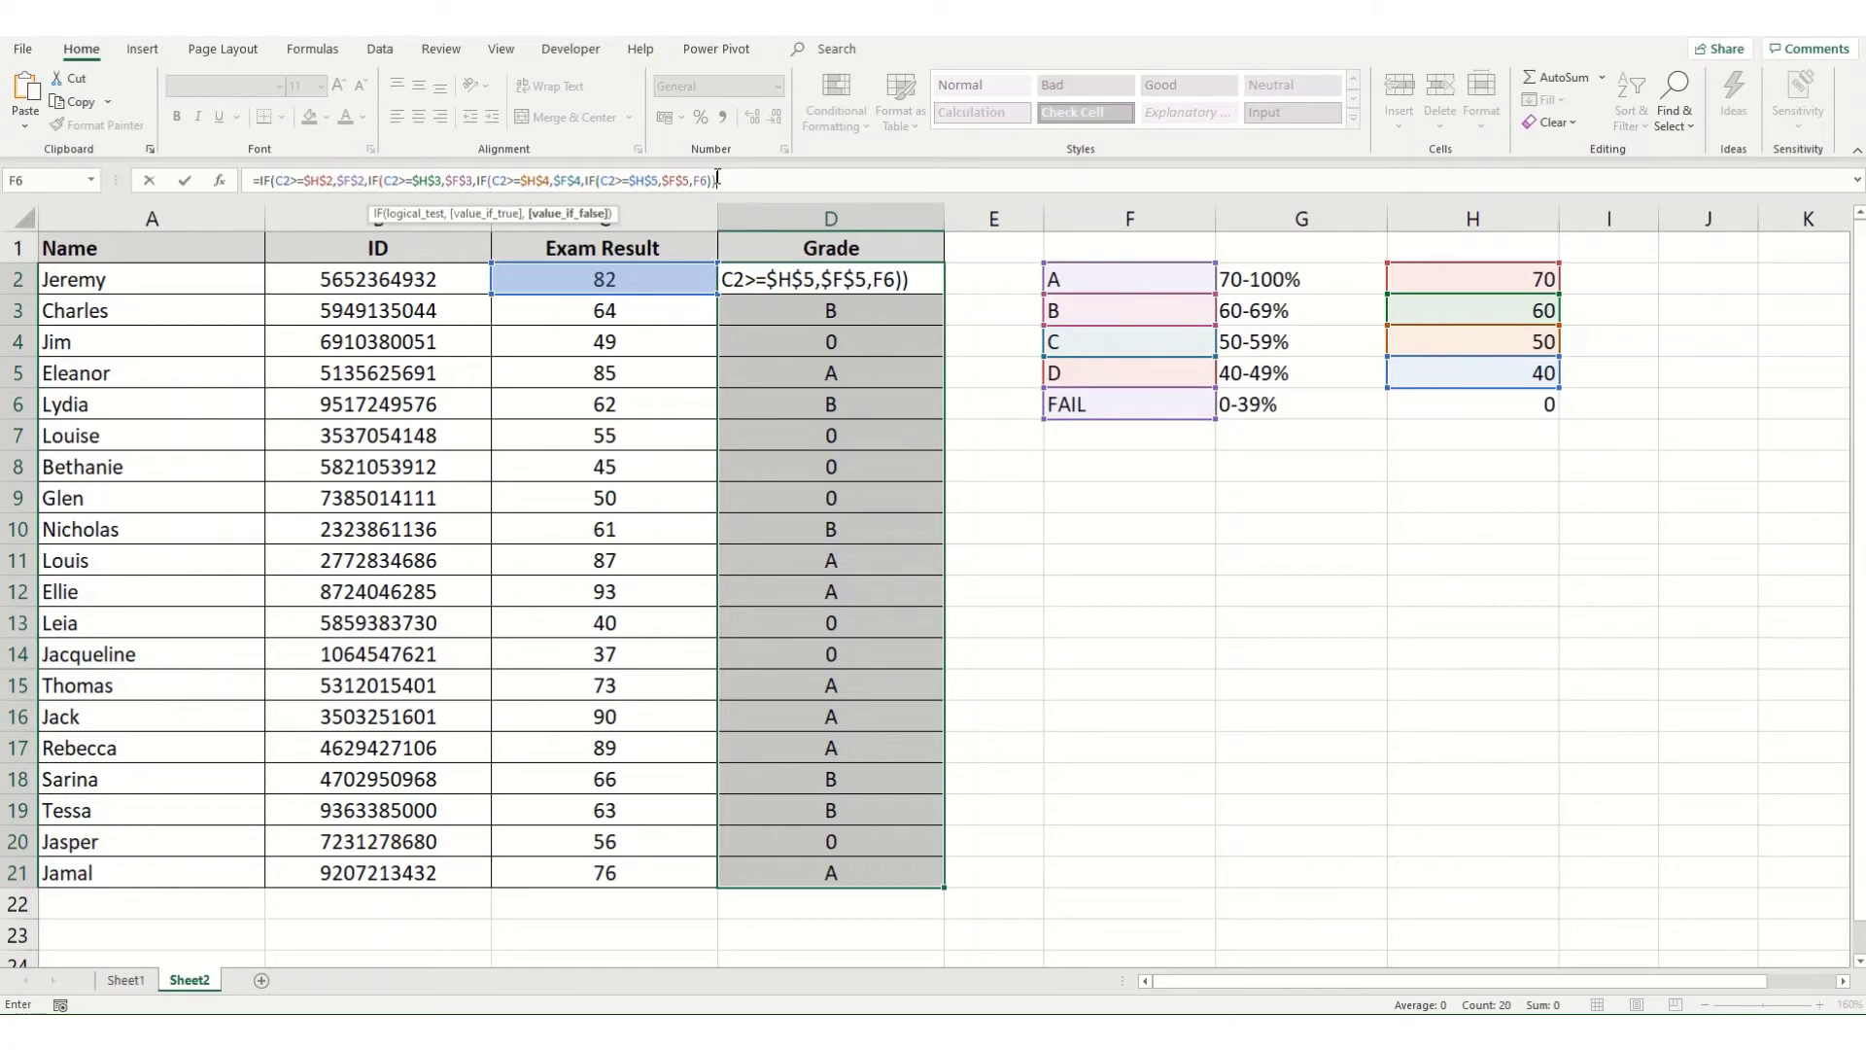
type("))")
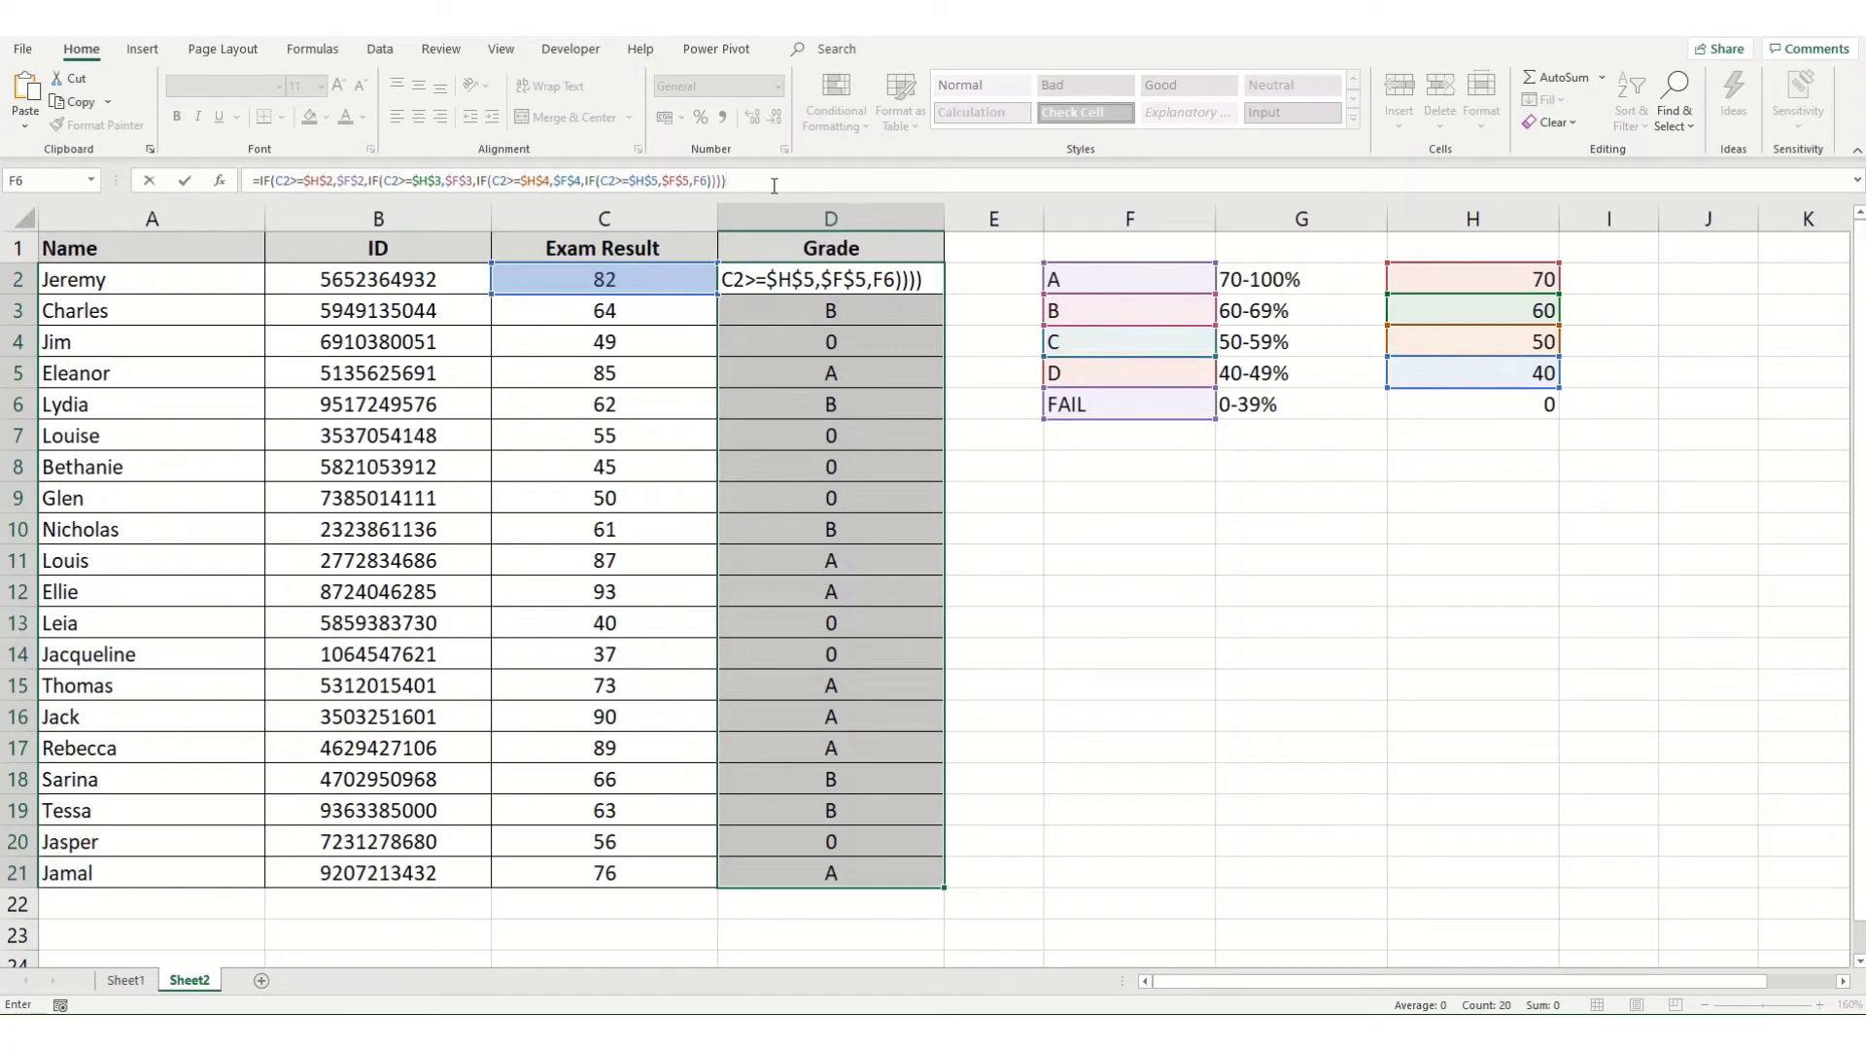
left_click(697, 181)
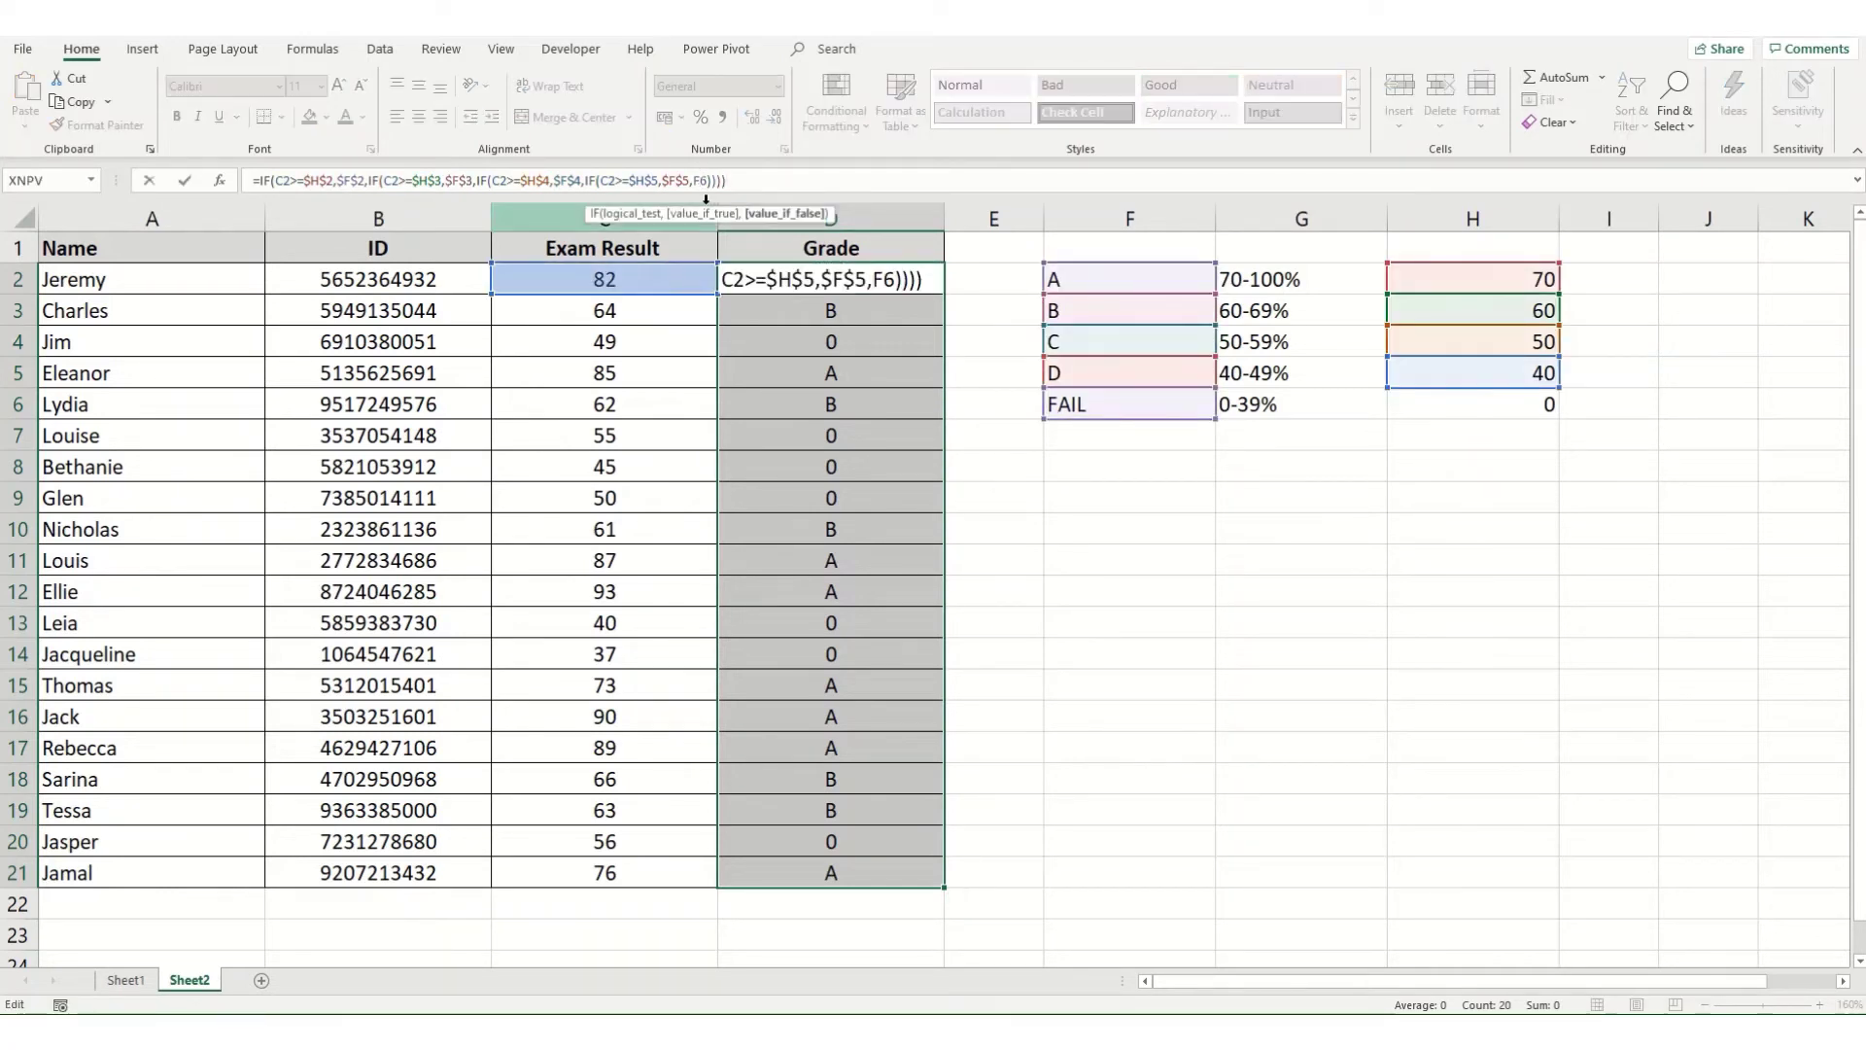
key("F4")
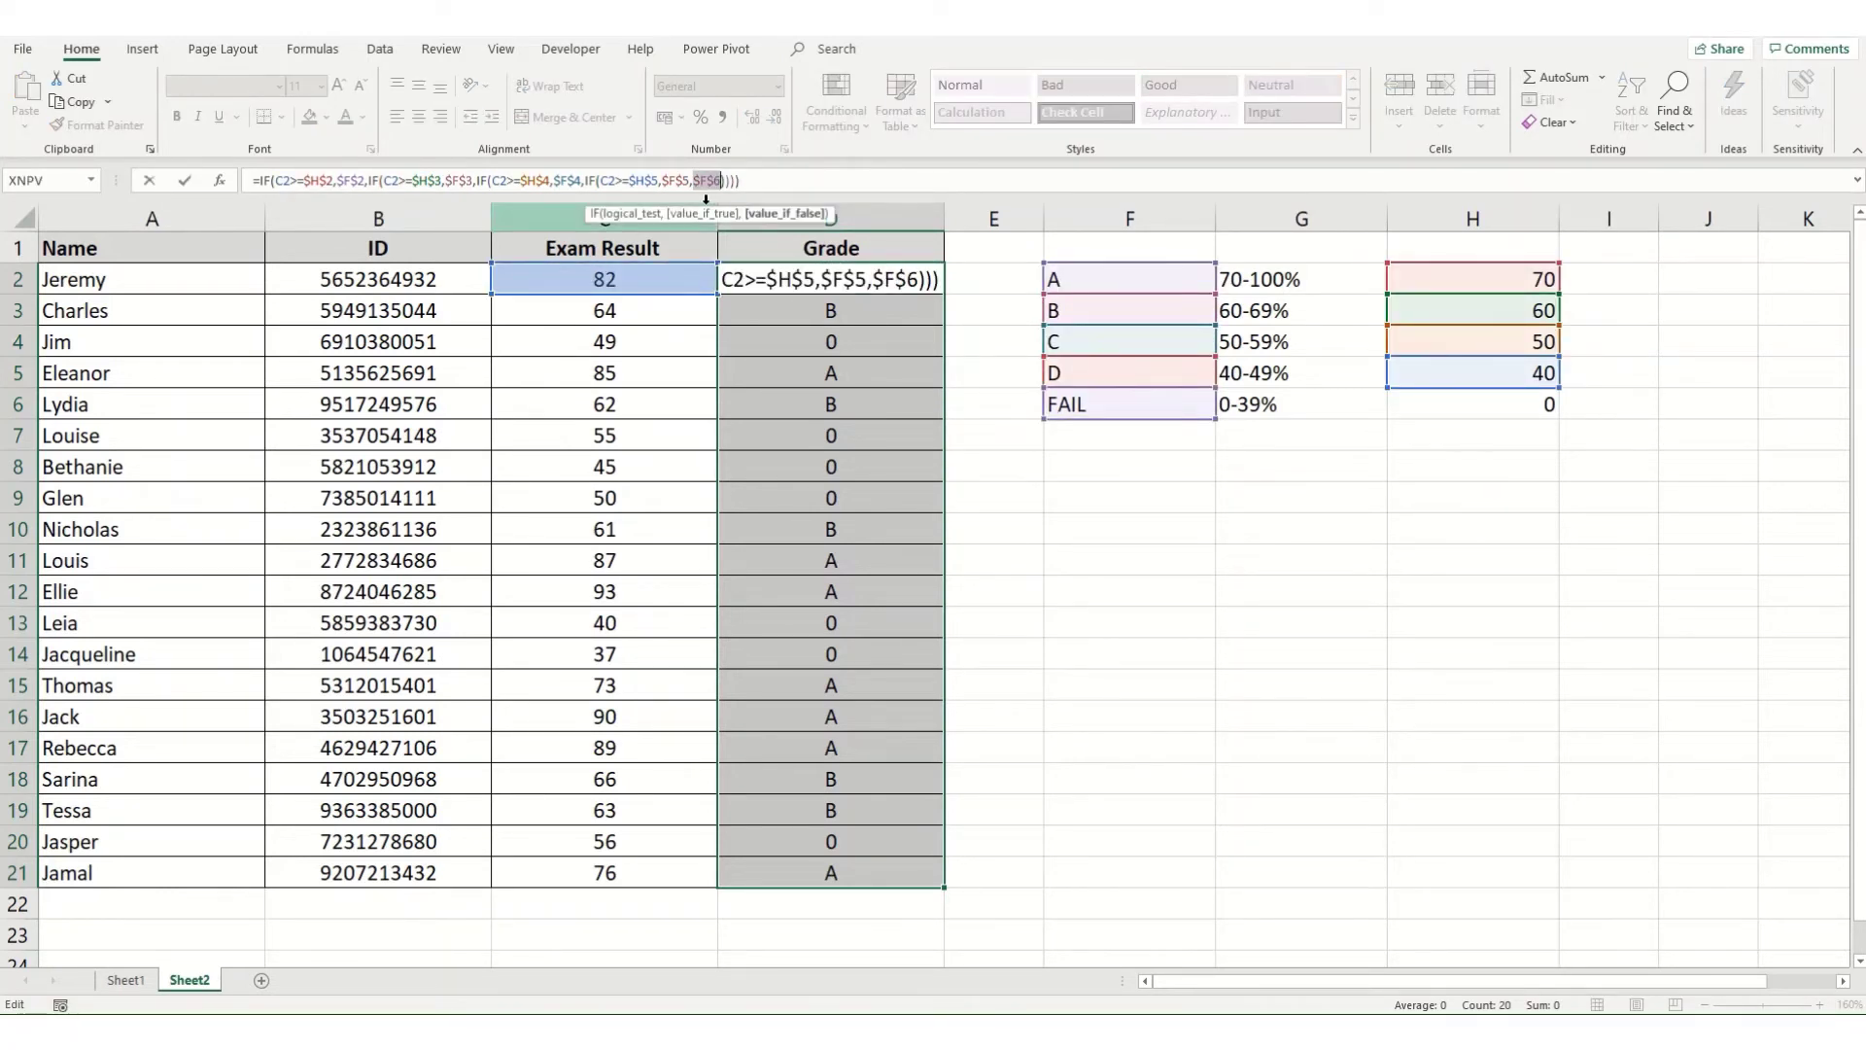
Commit D2's completed formula and copy it down the Grade column to D21
key("Return")
key("Up")
key("ctrl+c")
key("ctrl+shift+Down")
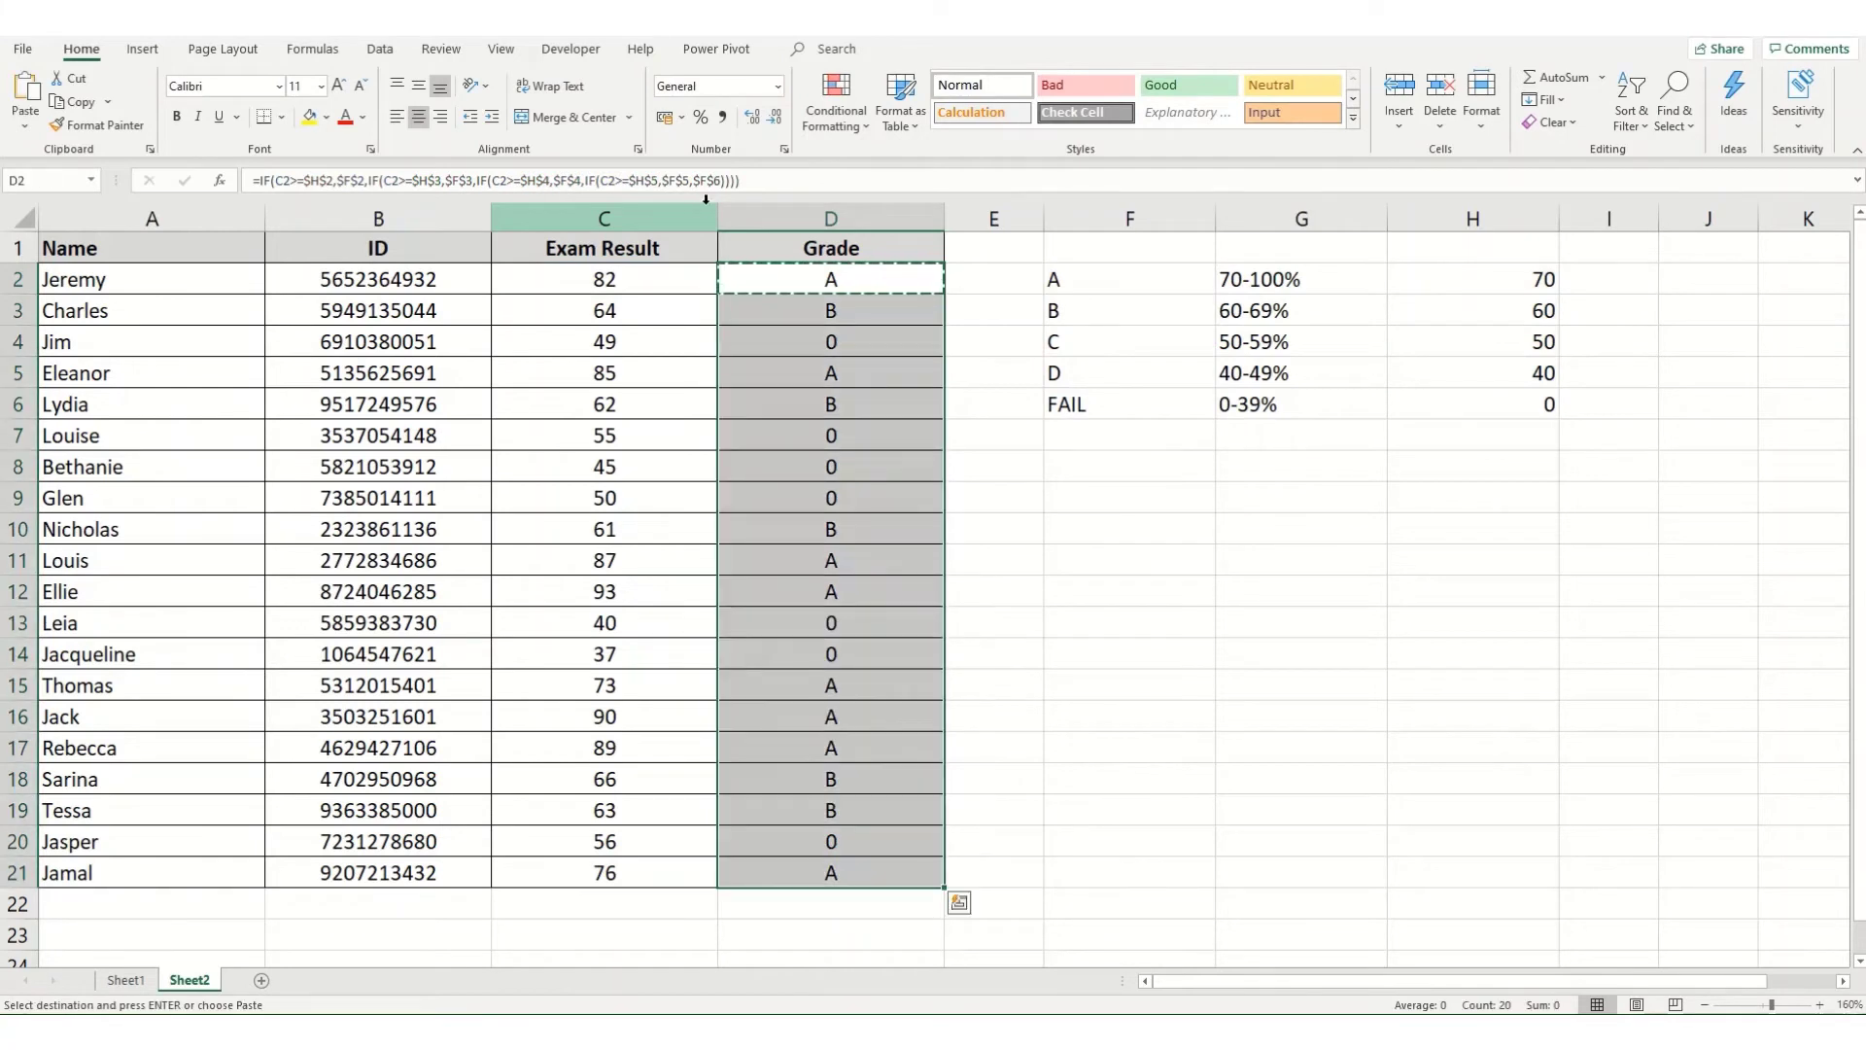
key("ctrl+v")
left_click(764, 654)
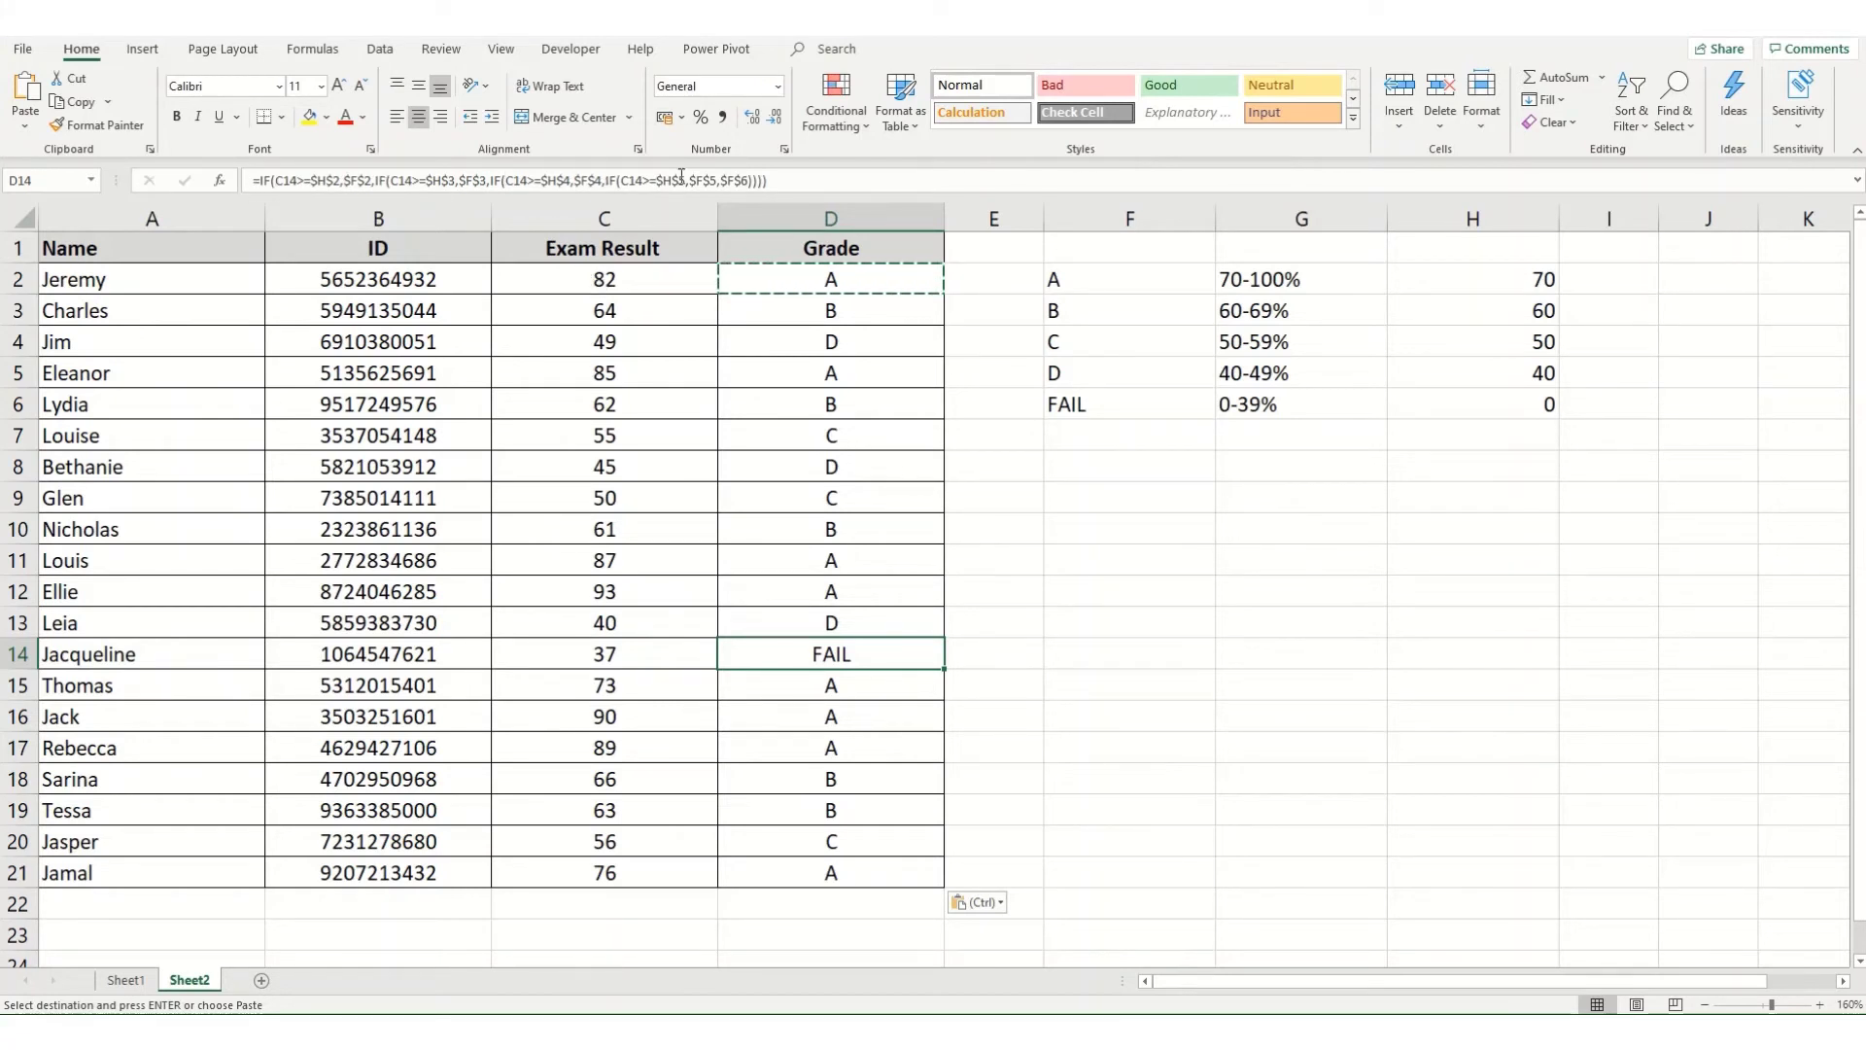
Test the grade formula with an exam result of -1 in C2, and undo the entry
left_click(603, 278)
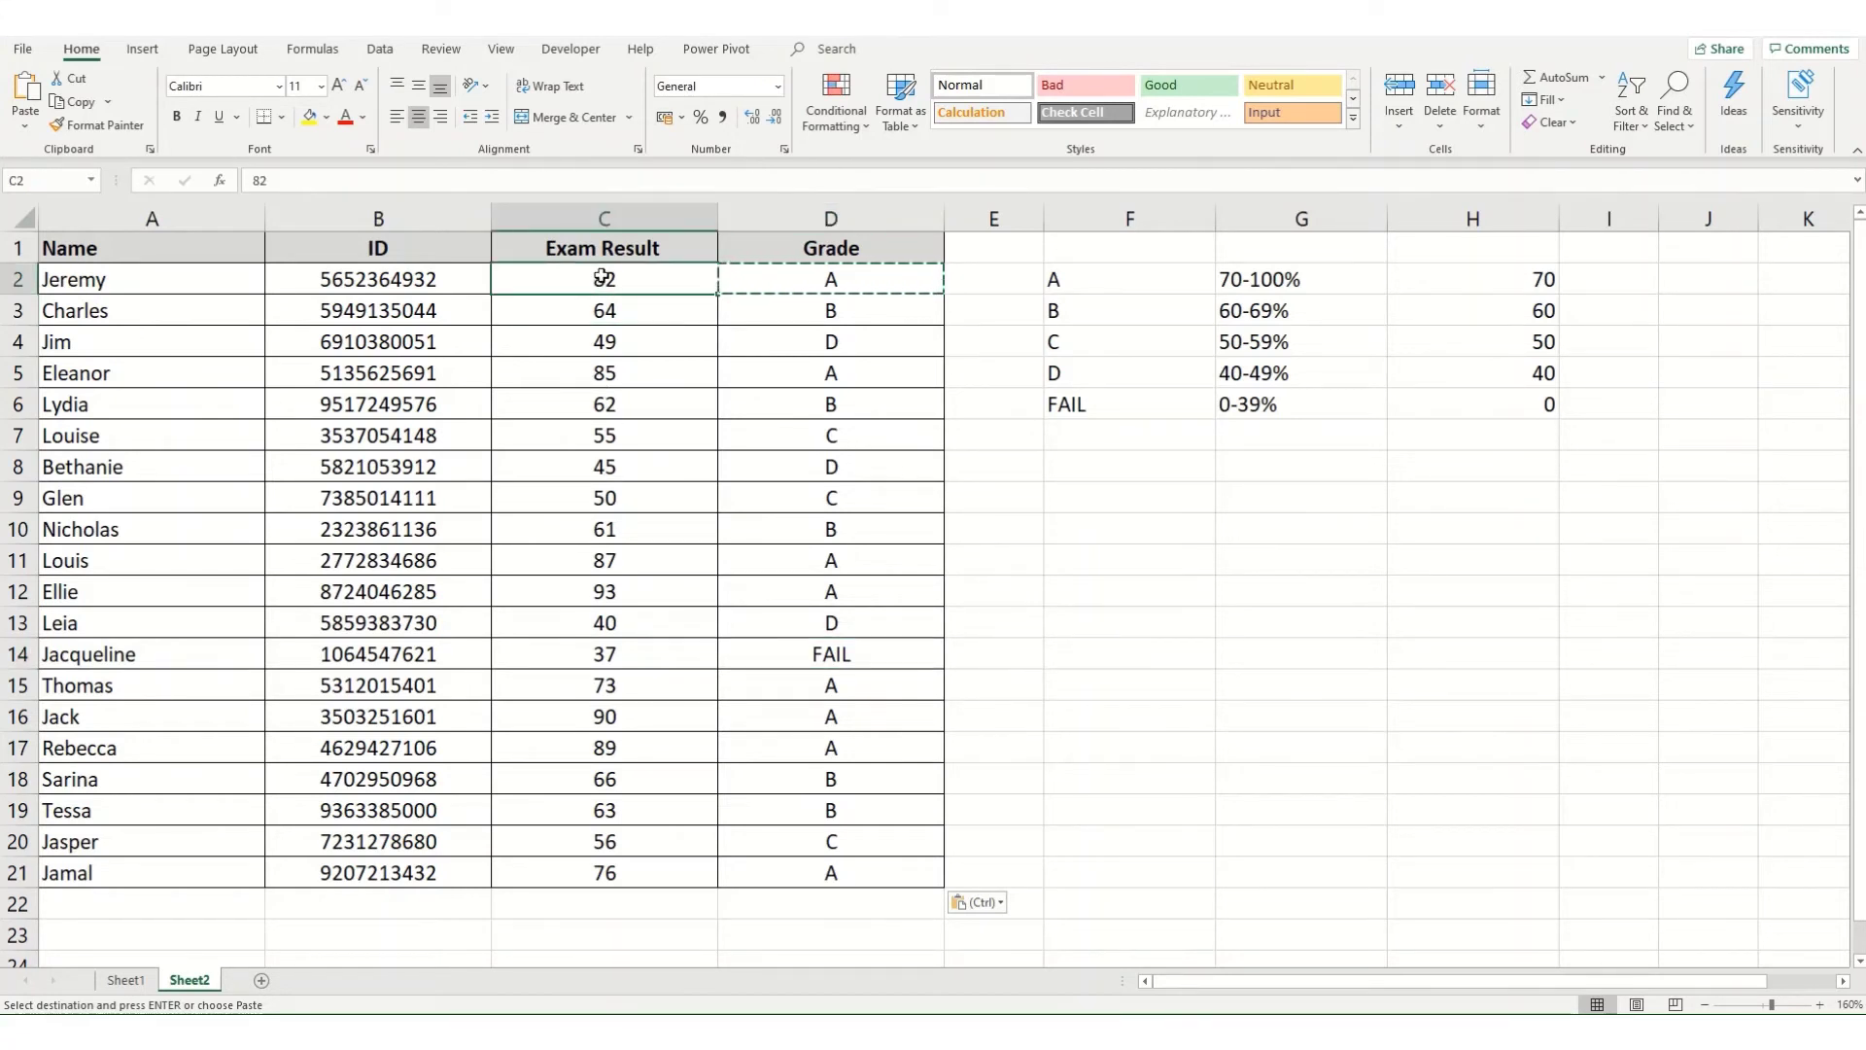
type("1")
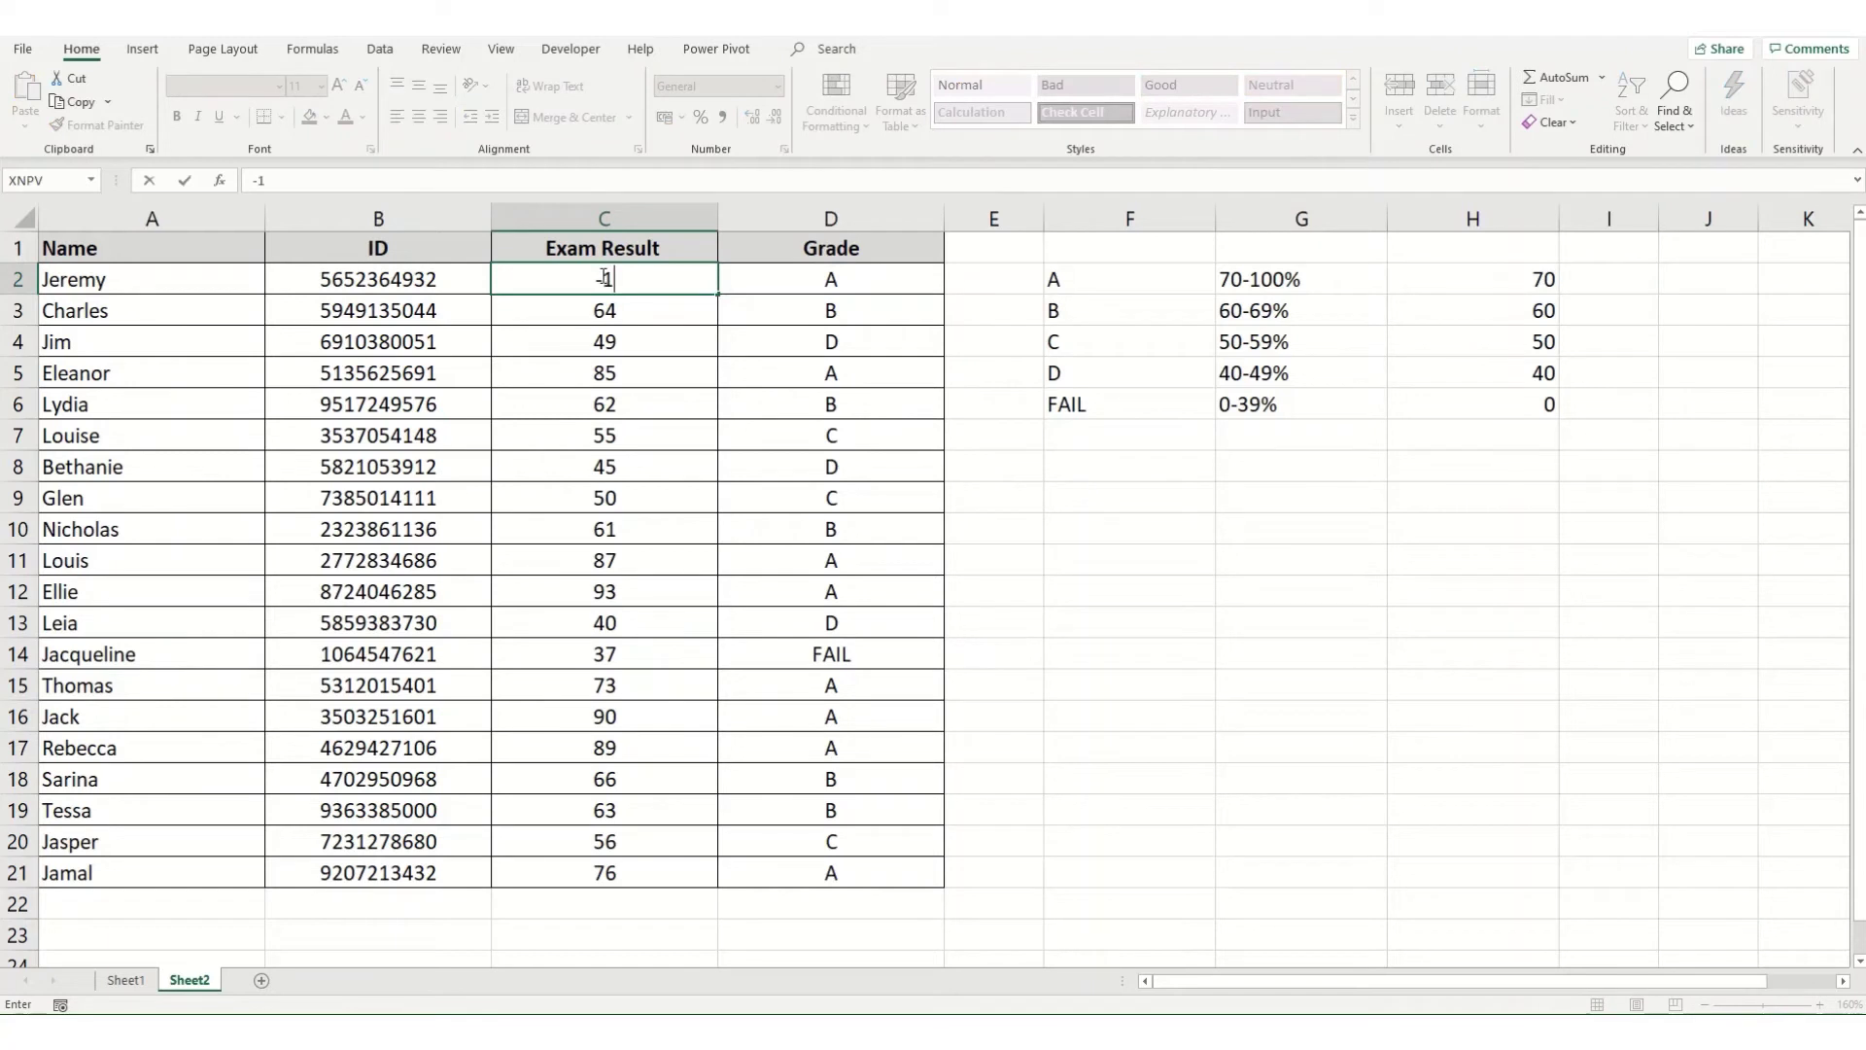
key("Return")
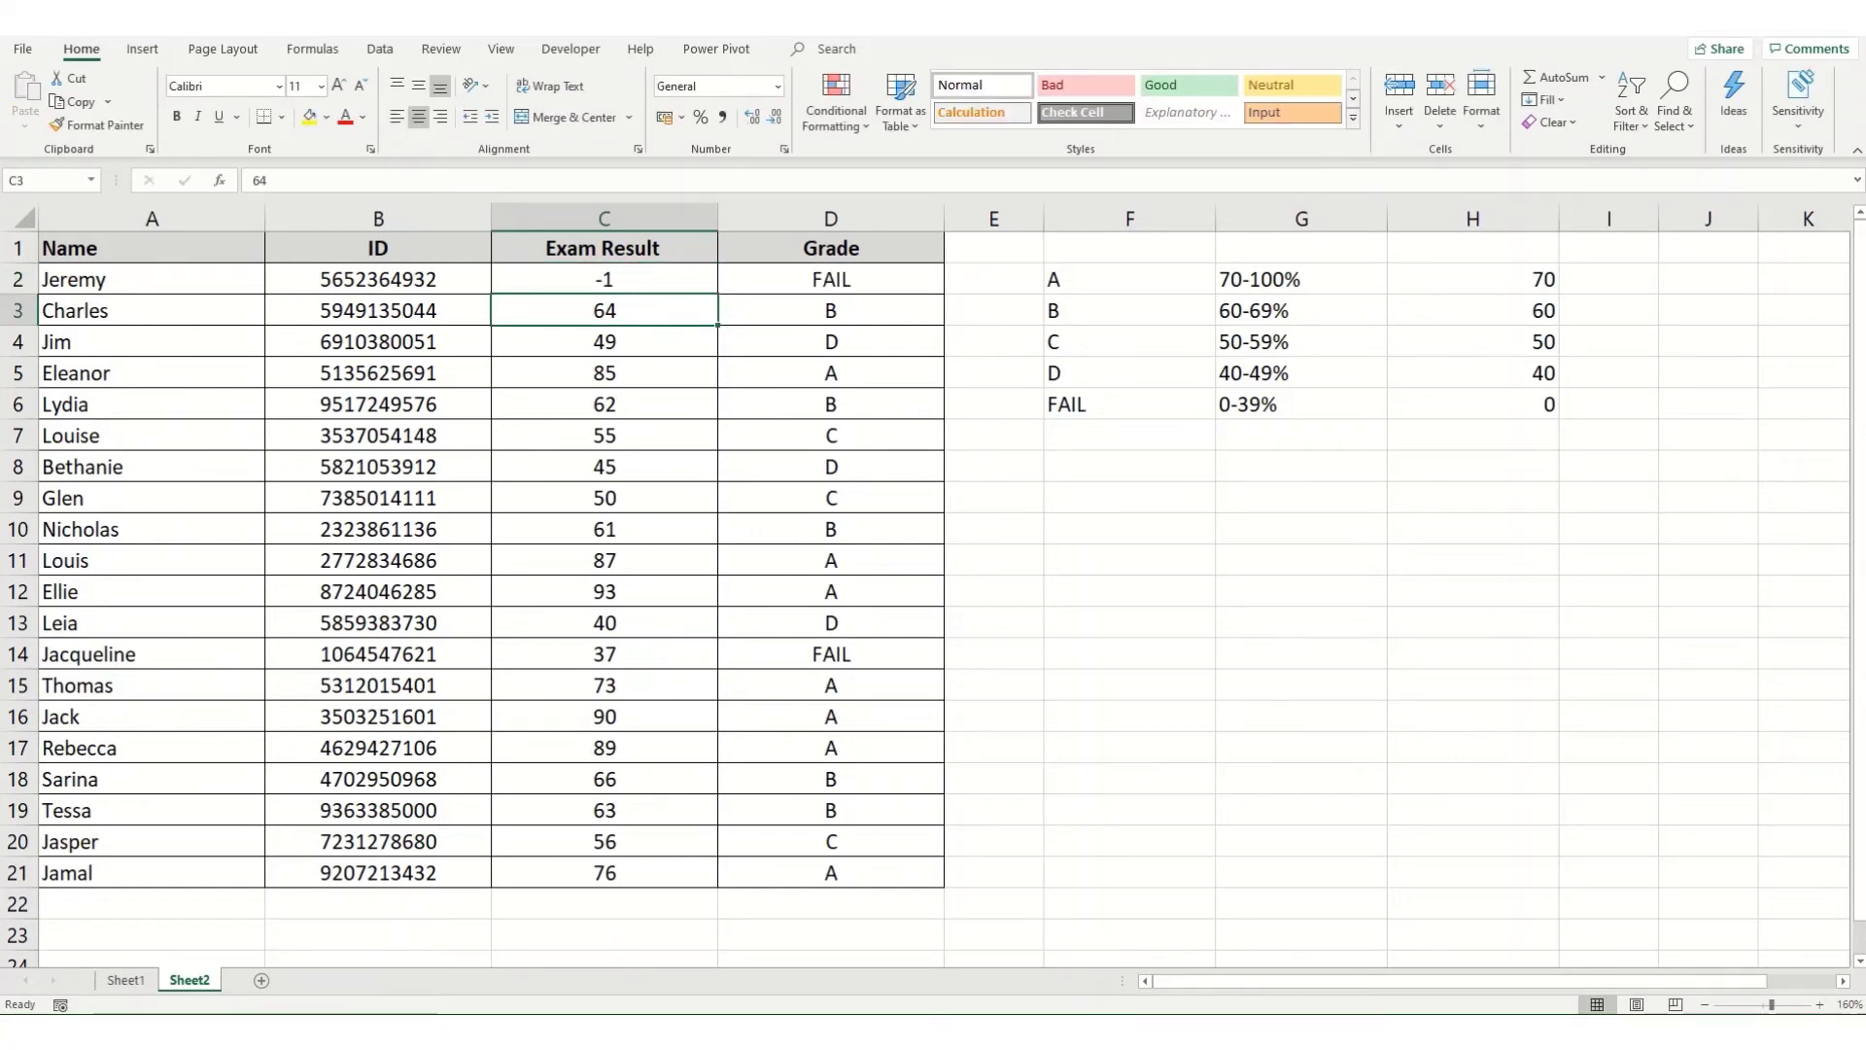
key("ctrl+z")
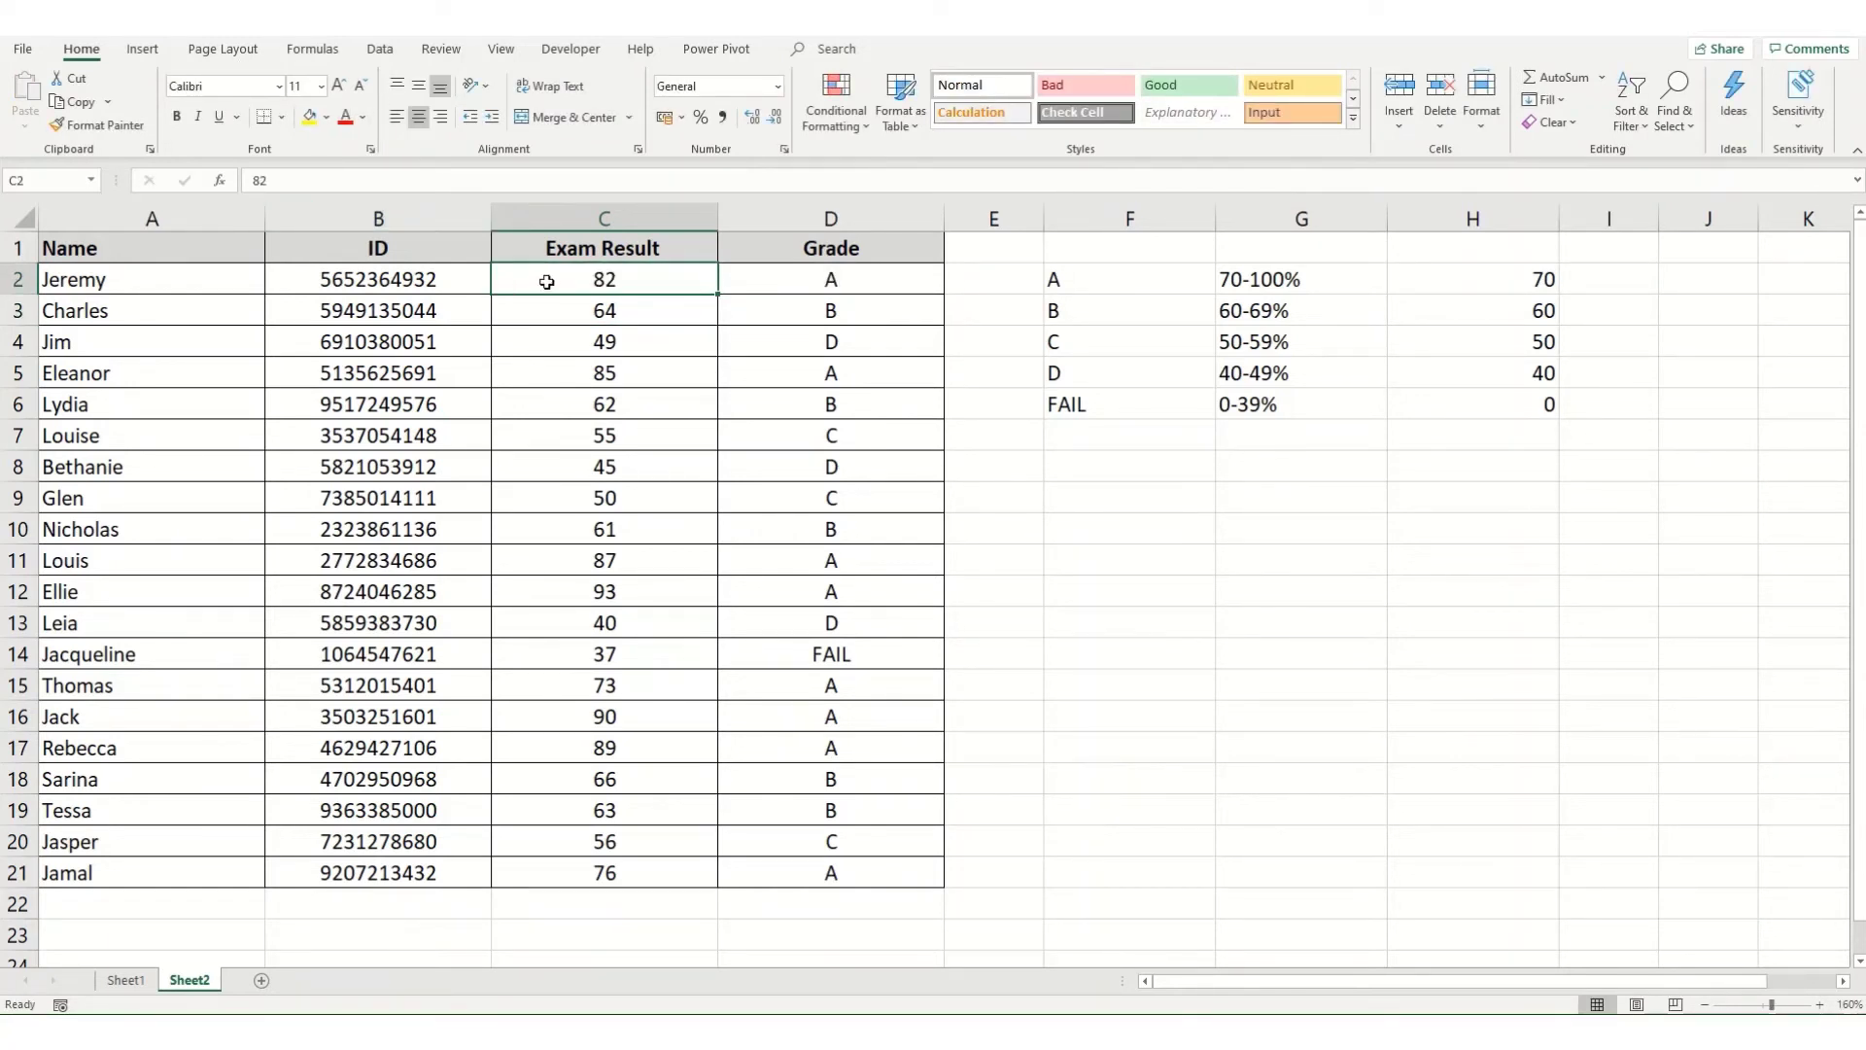
Test the grade formula with an exam result of 150 in C2, and undo the entry
type("150")
key("Return")
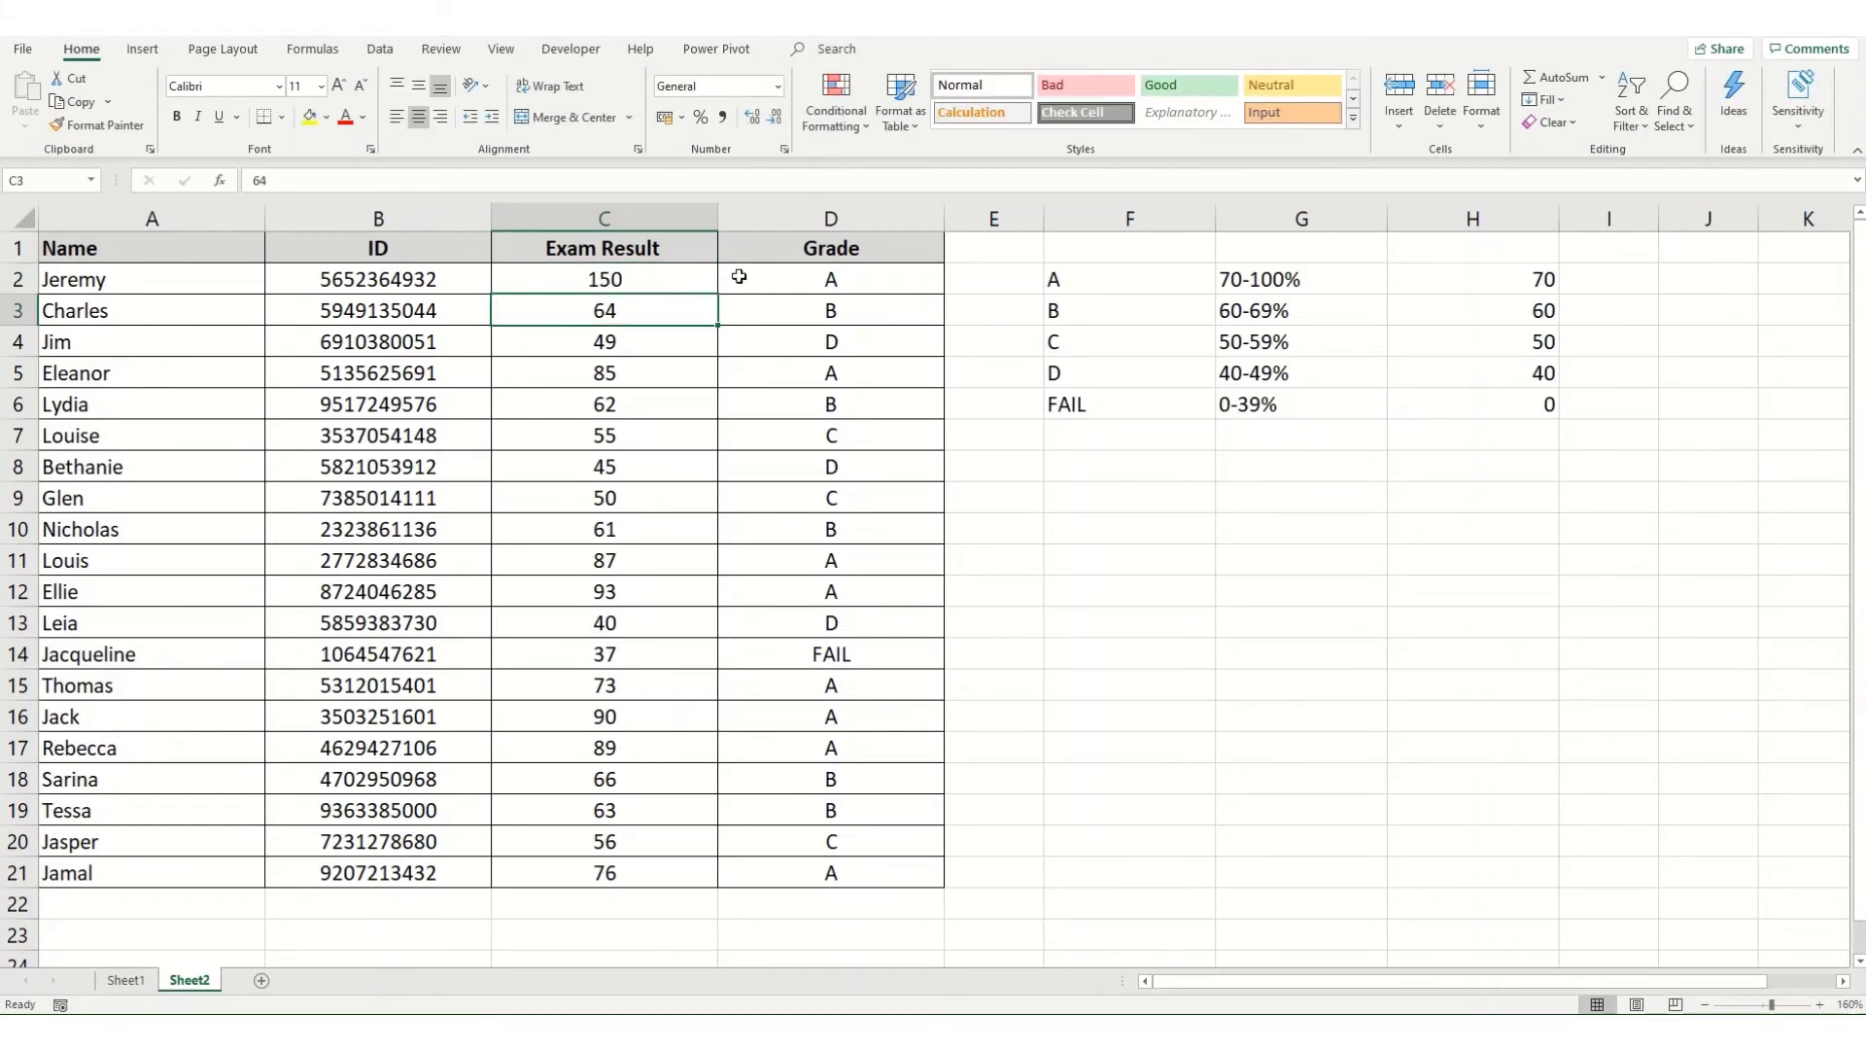
left_click(738, 279)
left_click(613, 279)
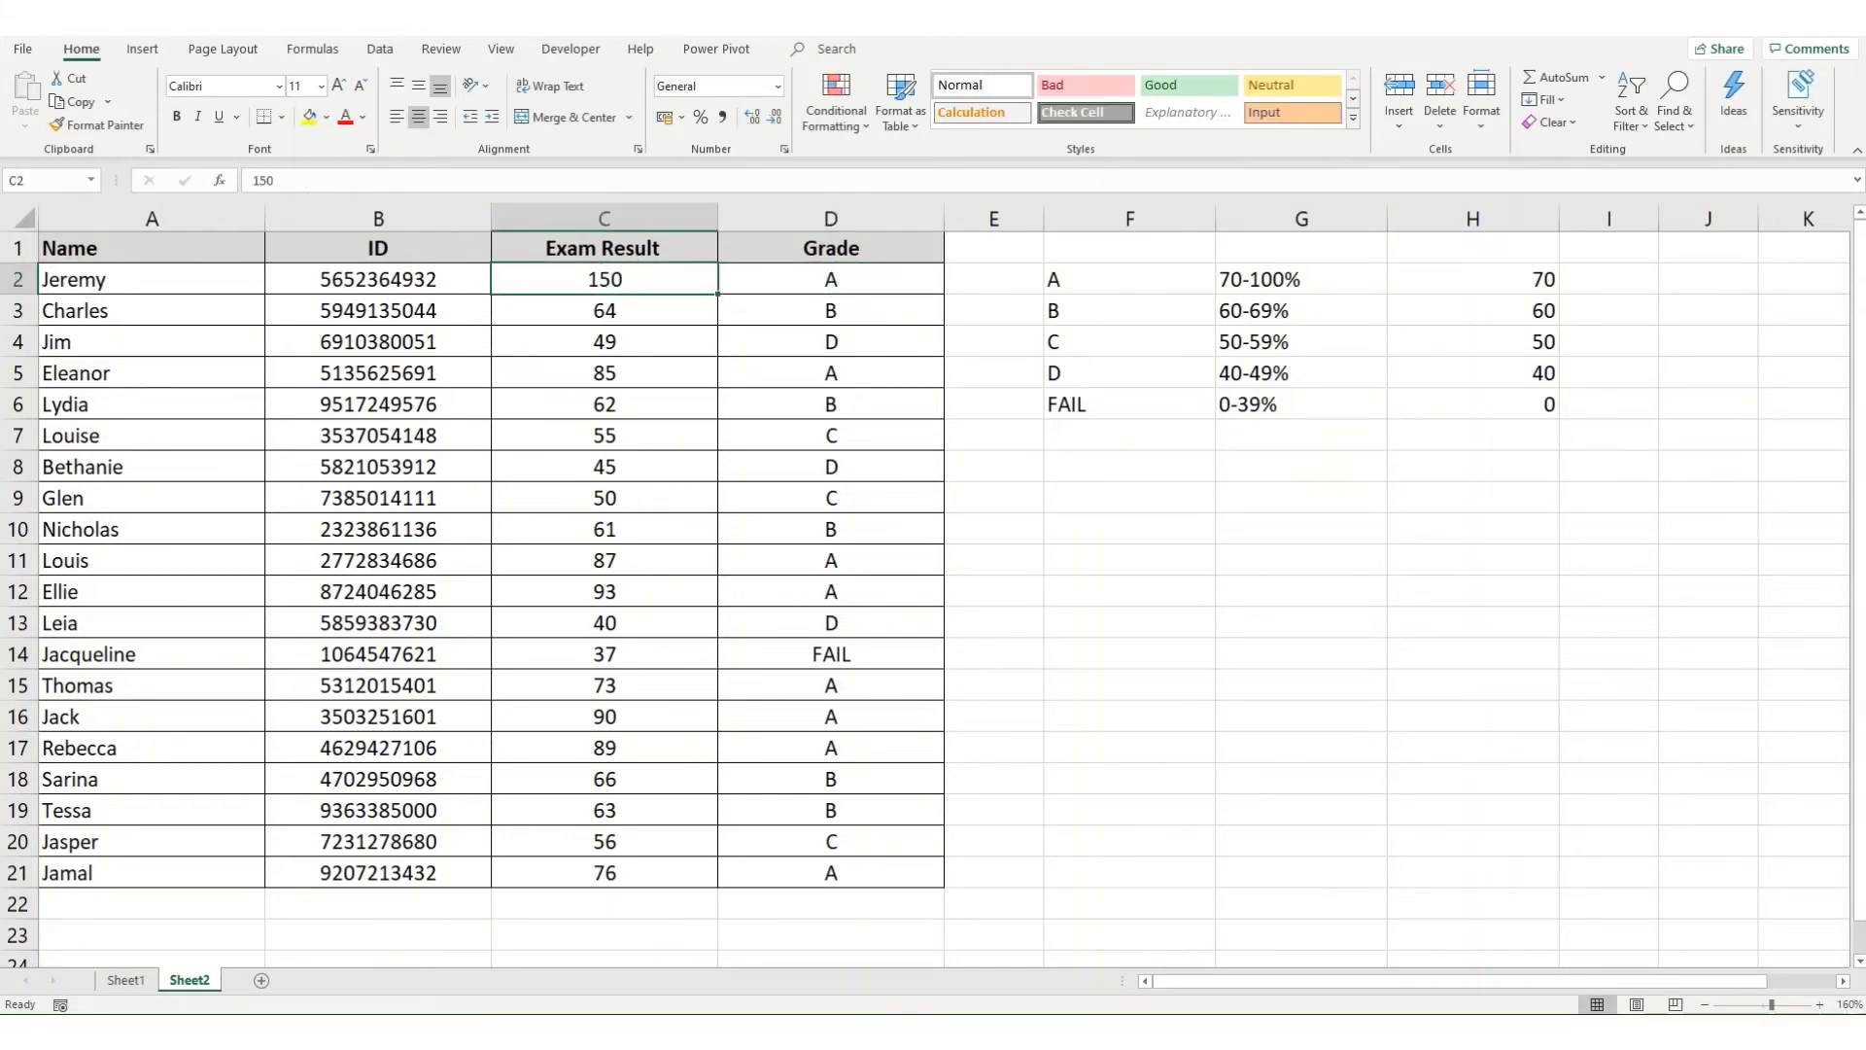
key("ctrl+z")
Apply data validation to the exam results C2:C21, allowing only whole numbers between a minimum of 0 and an upper limit
left_click_drag(836, 279, 872, 862)
left_click_drag(579, 289, 610, 868)
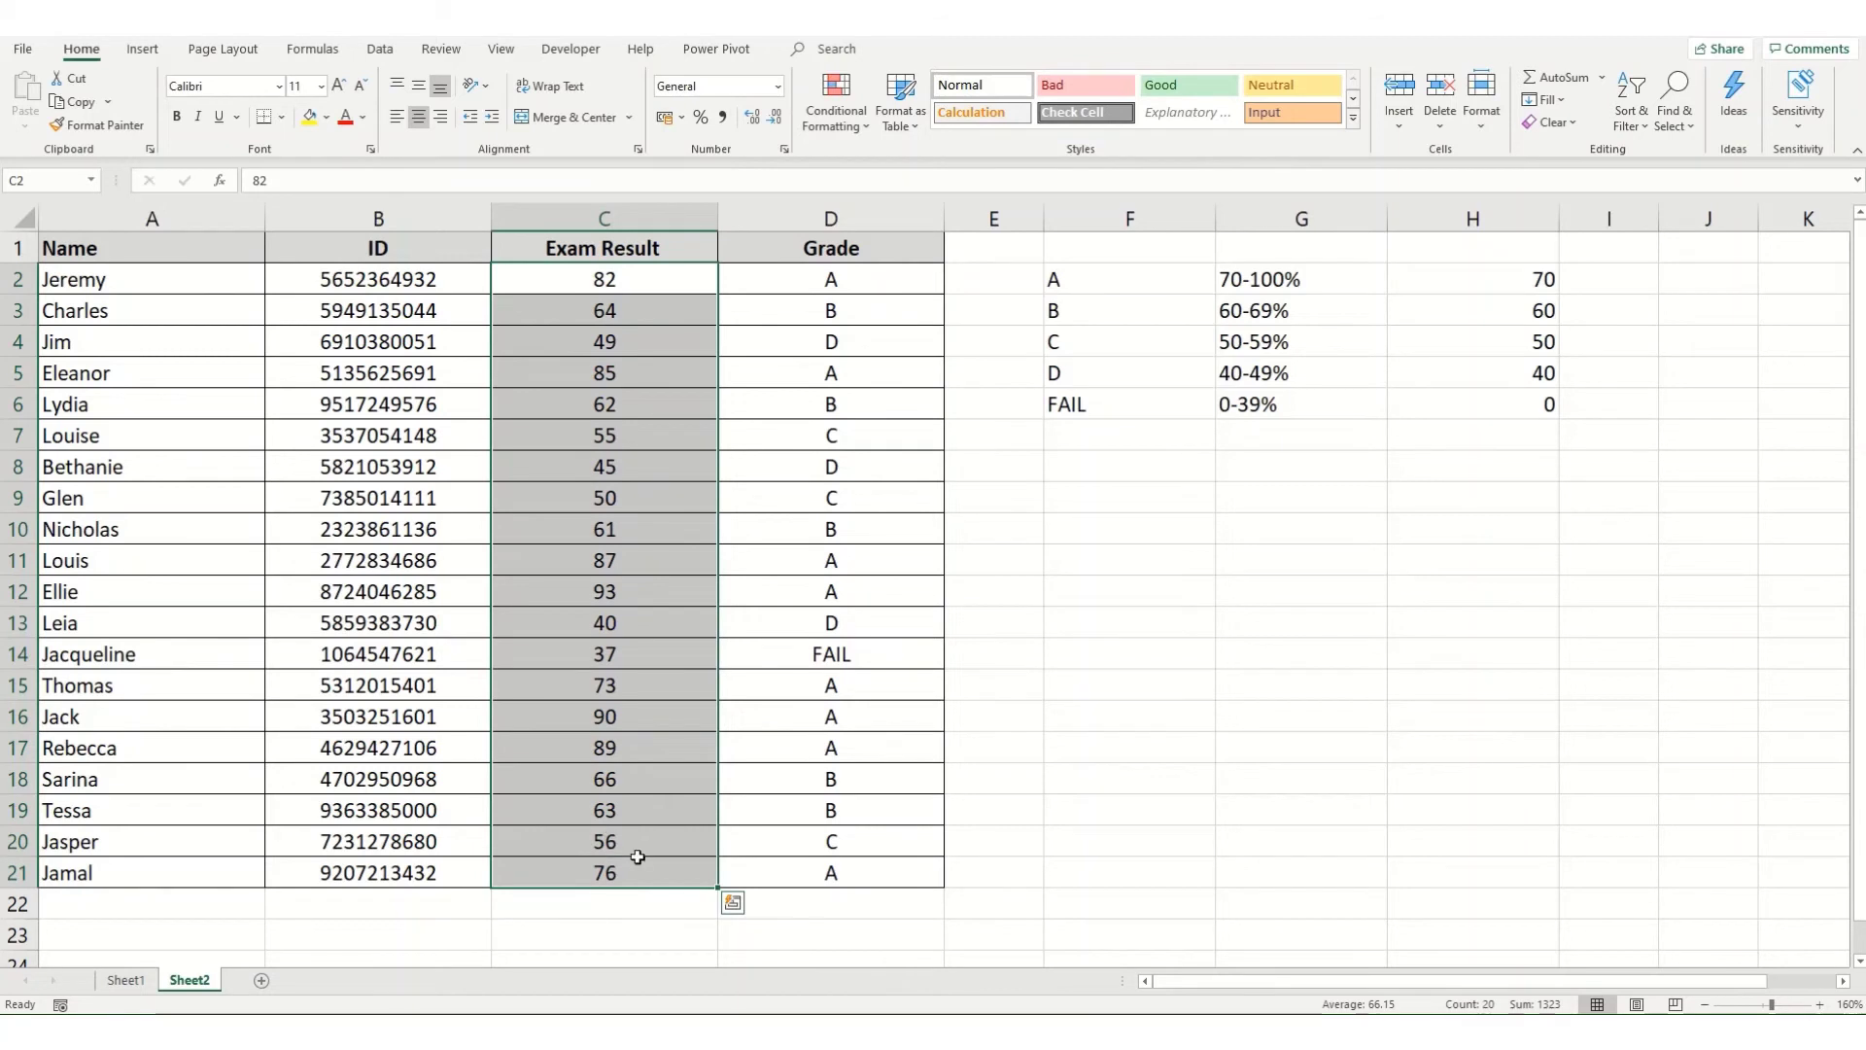
left_click(379, 50)
left_click(1111, 119)
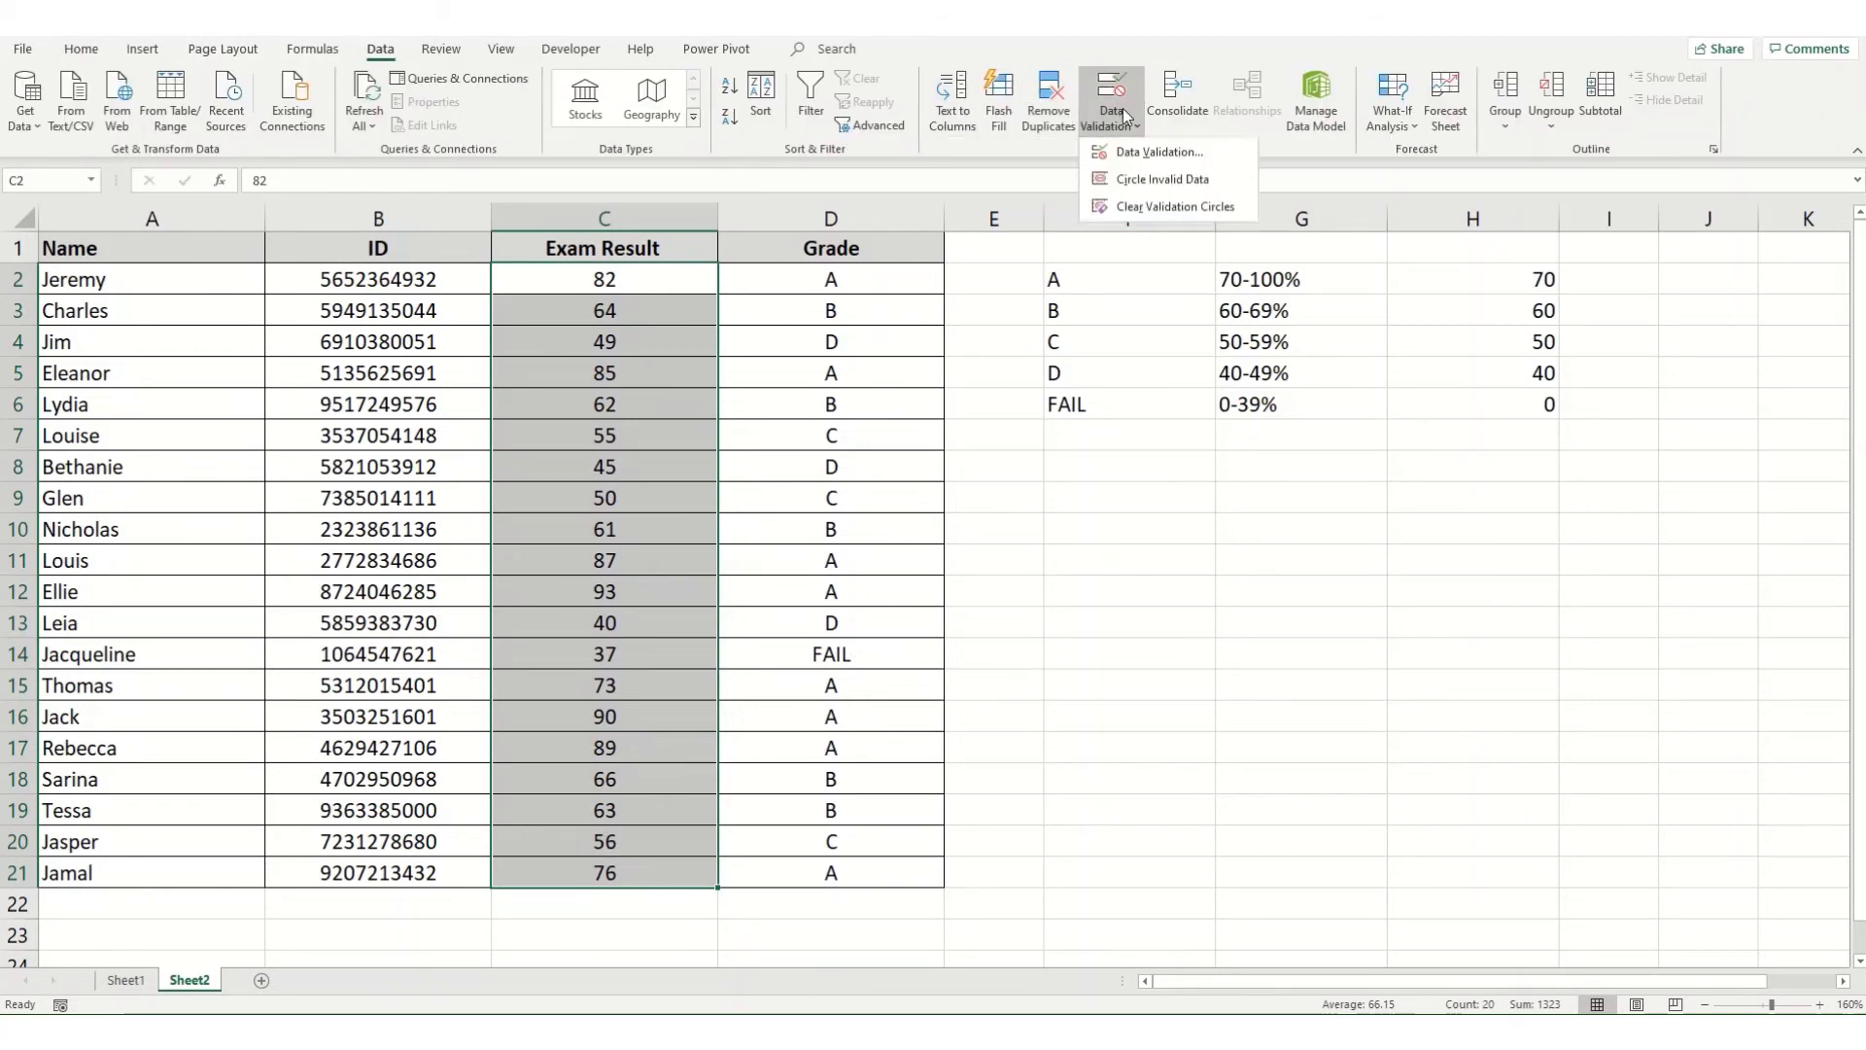
left_click(1135, 155)
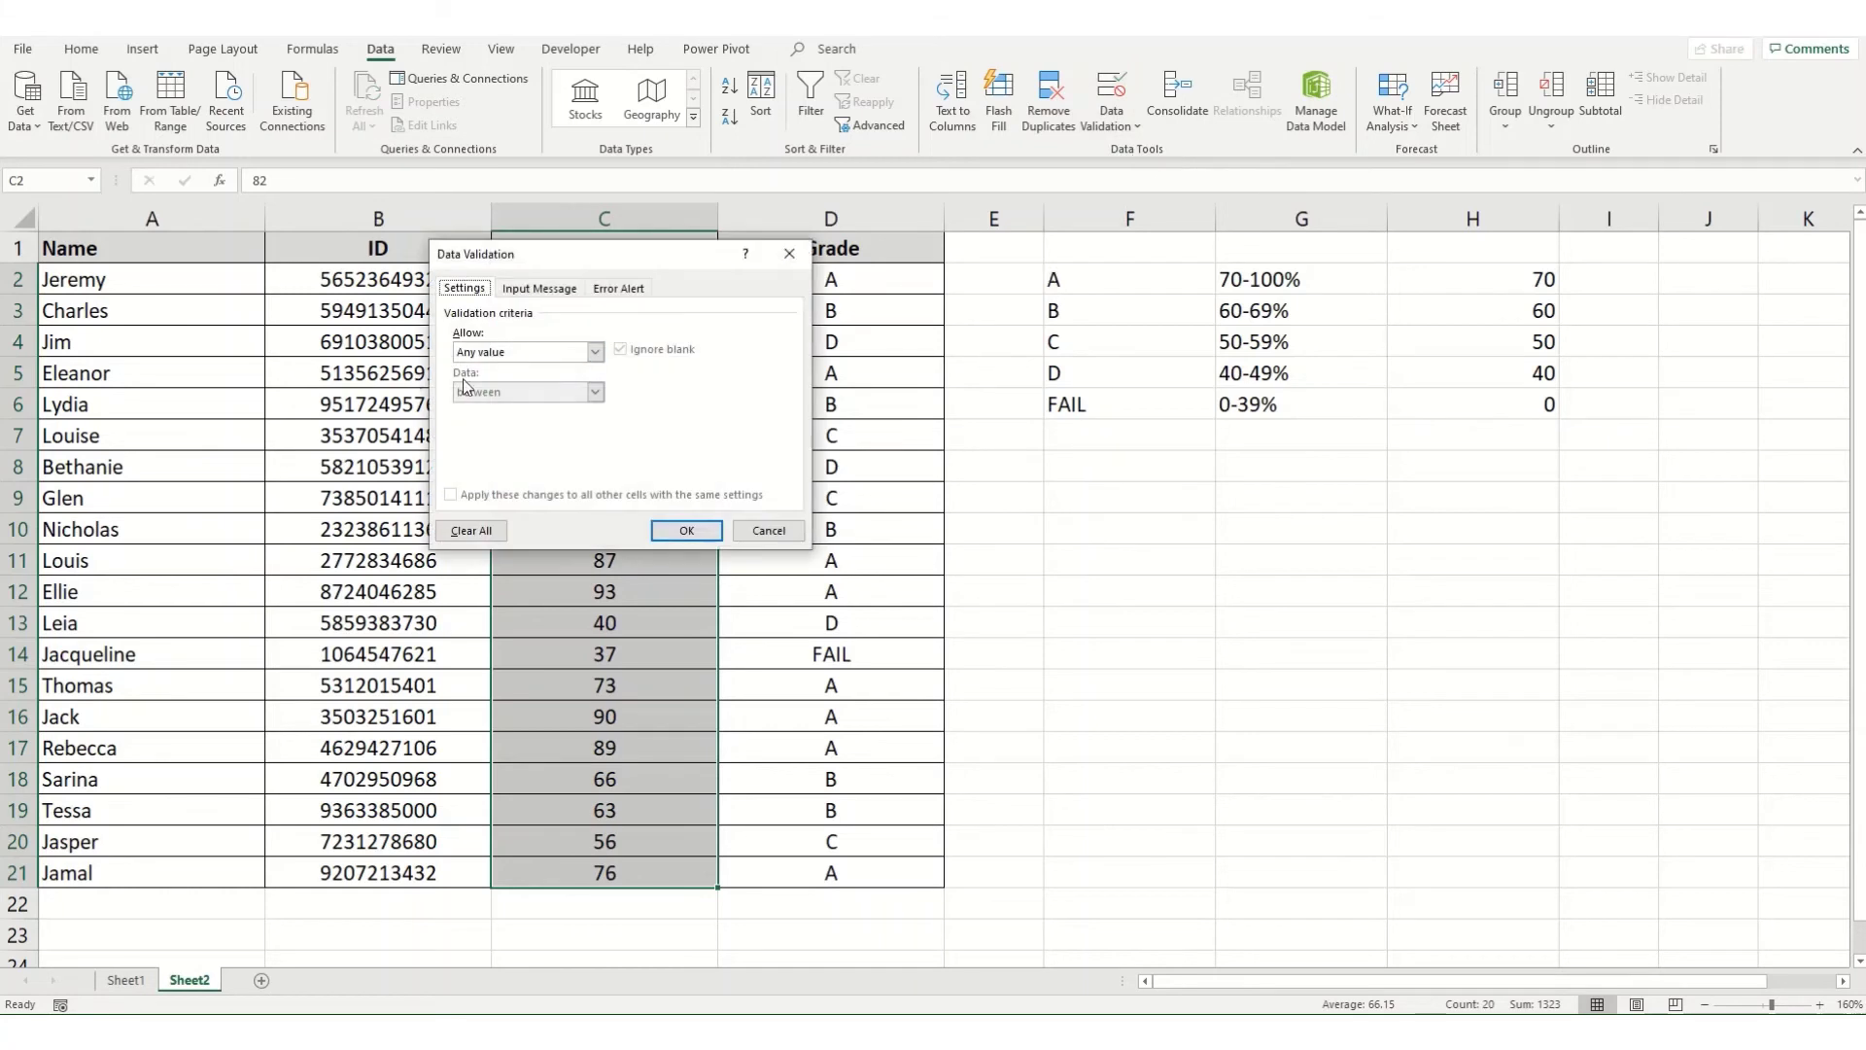
left_click(515, 356)
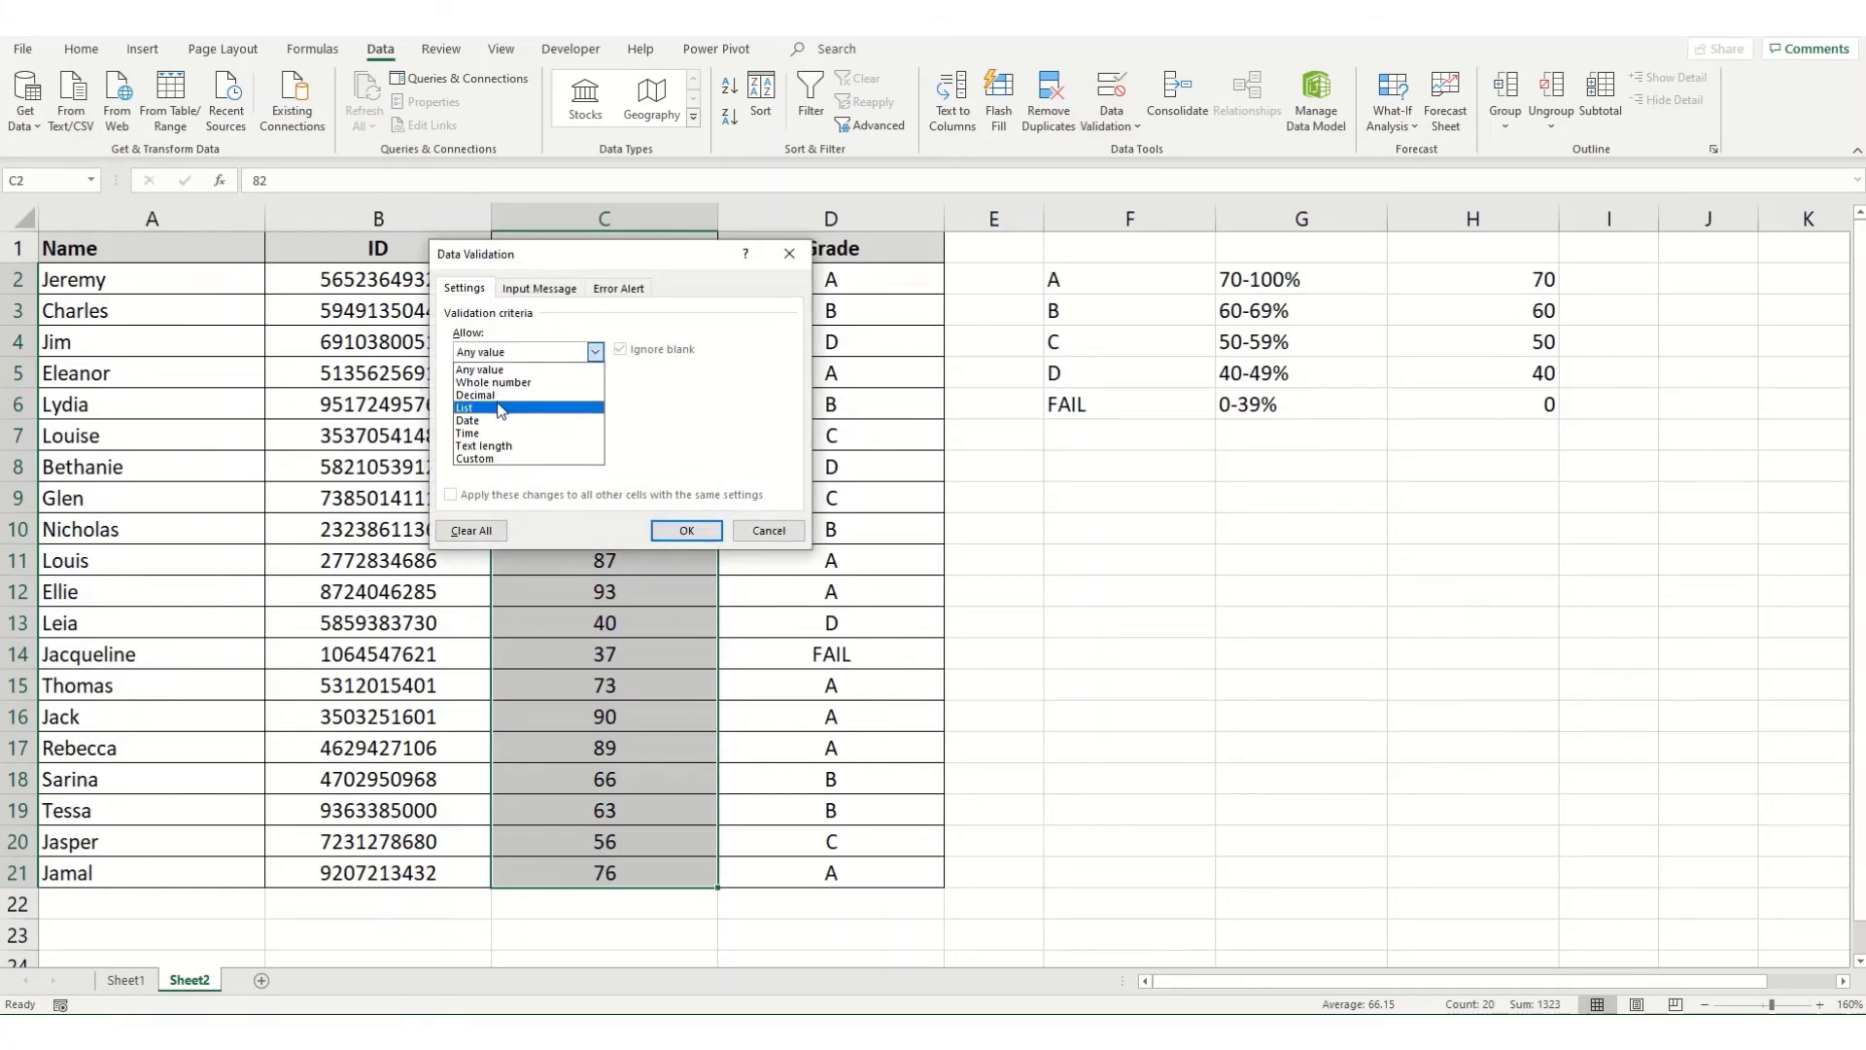
left_click(515, 382)
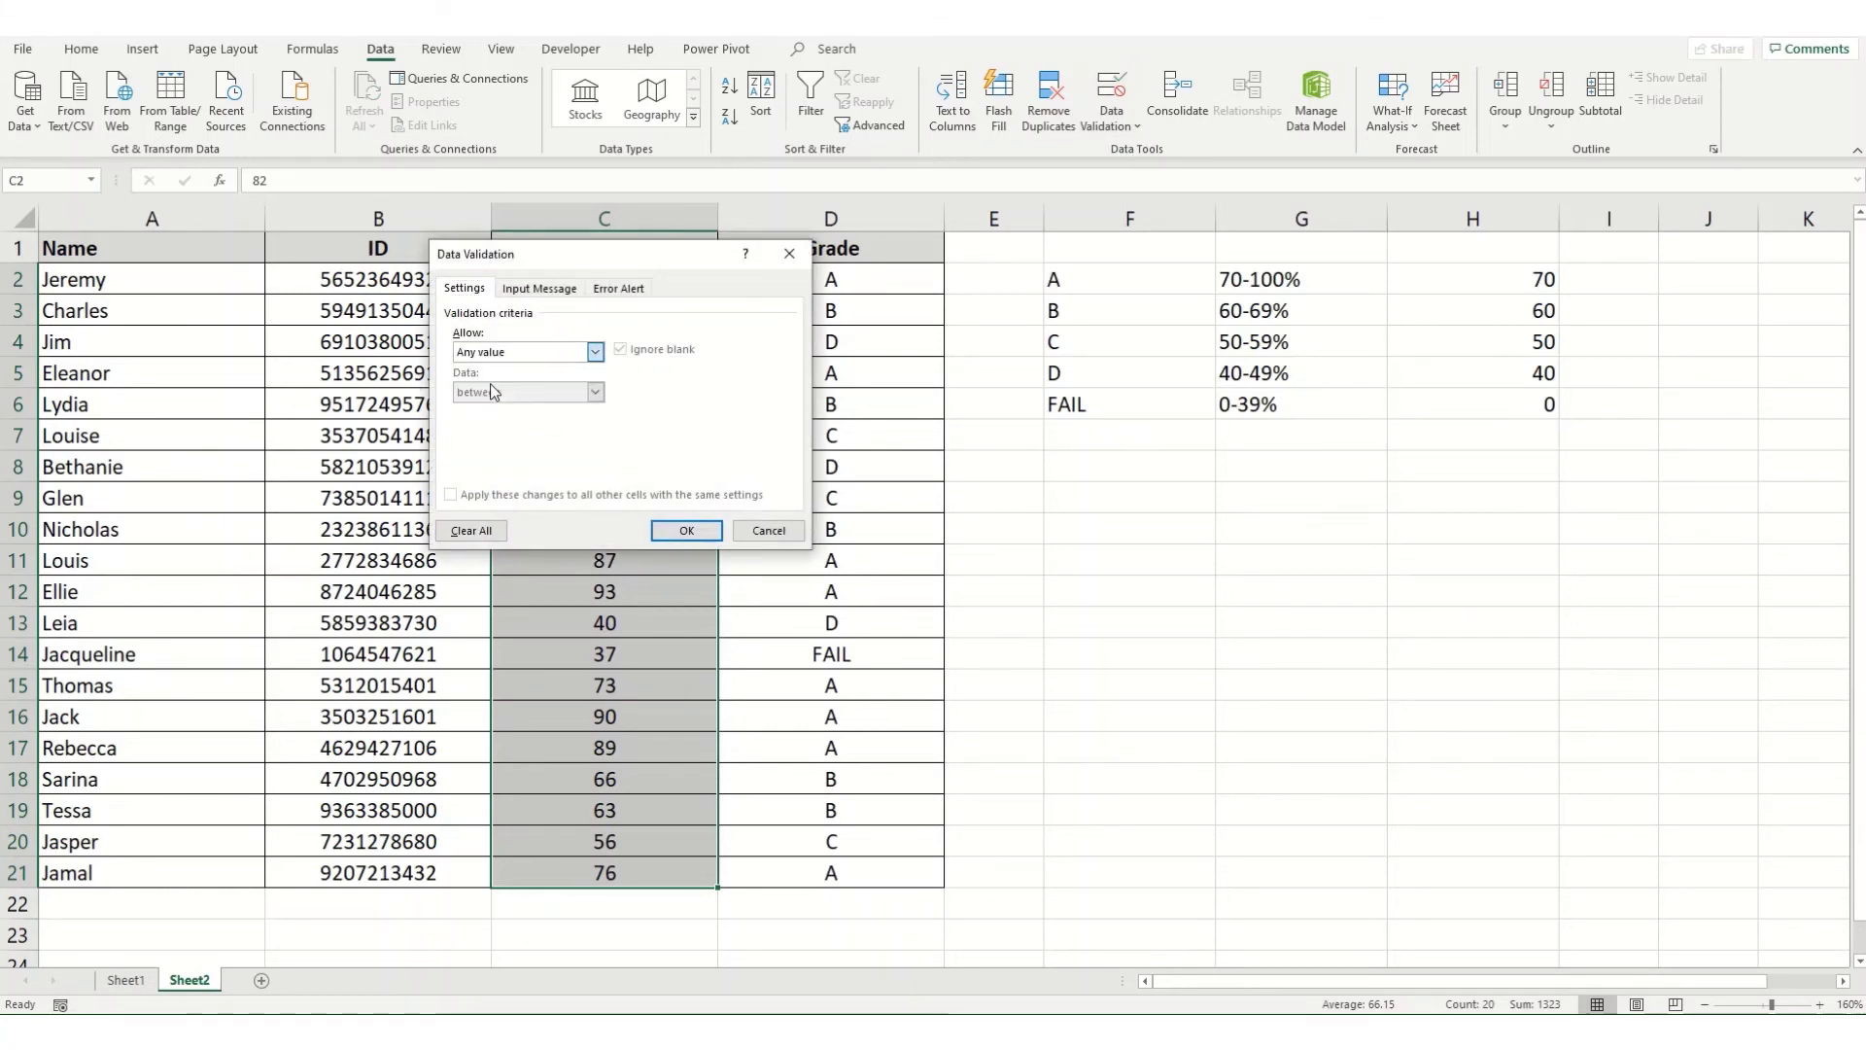
left_click(493, 430)
type("0")
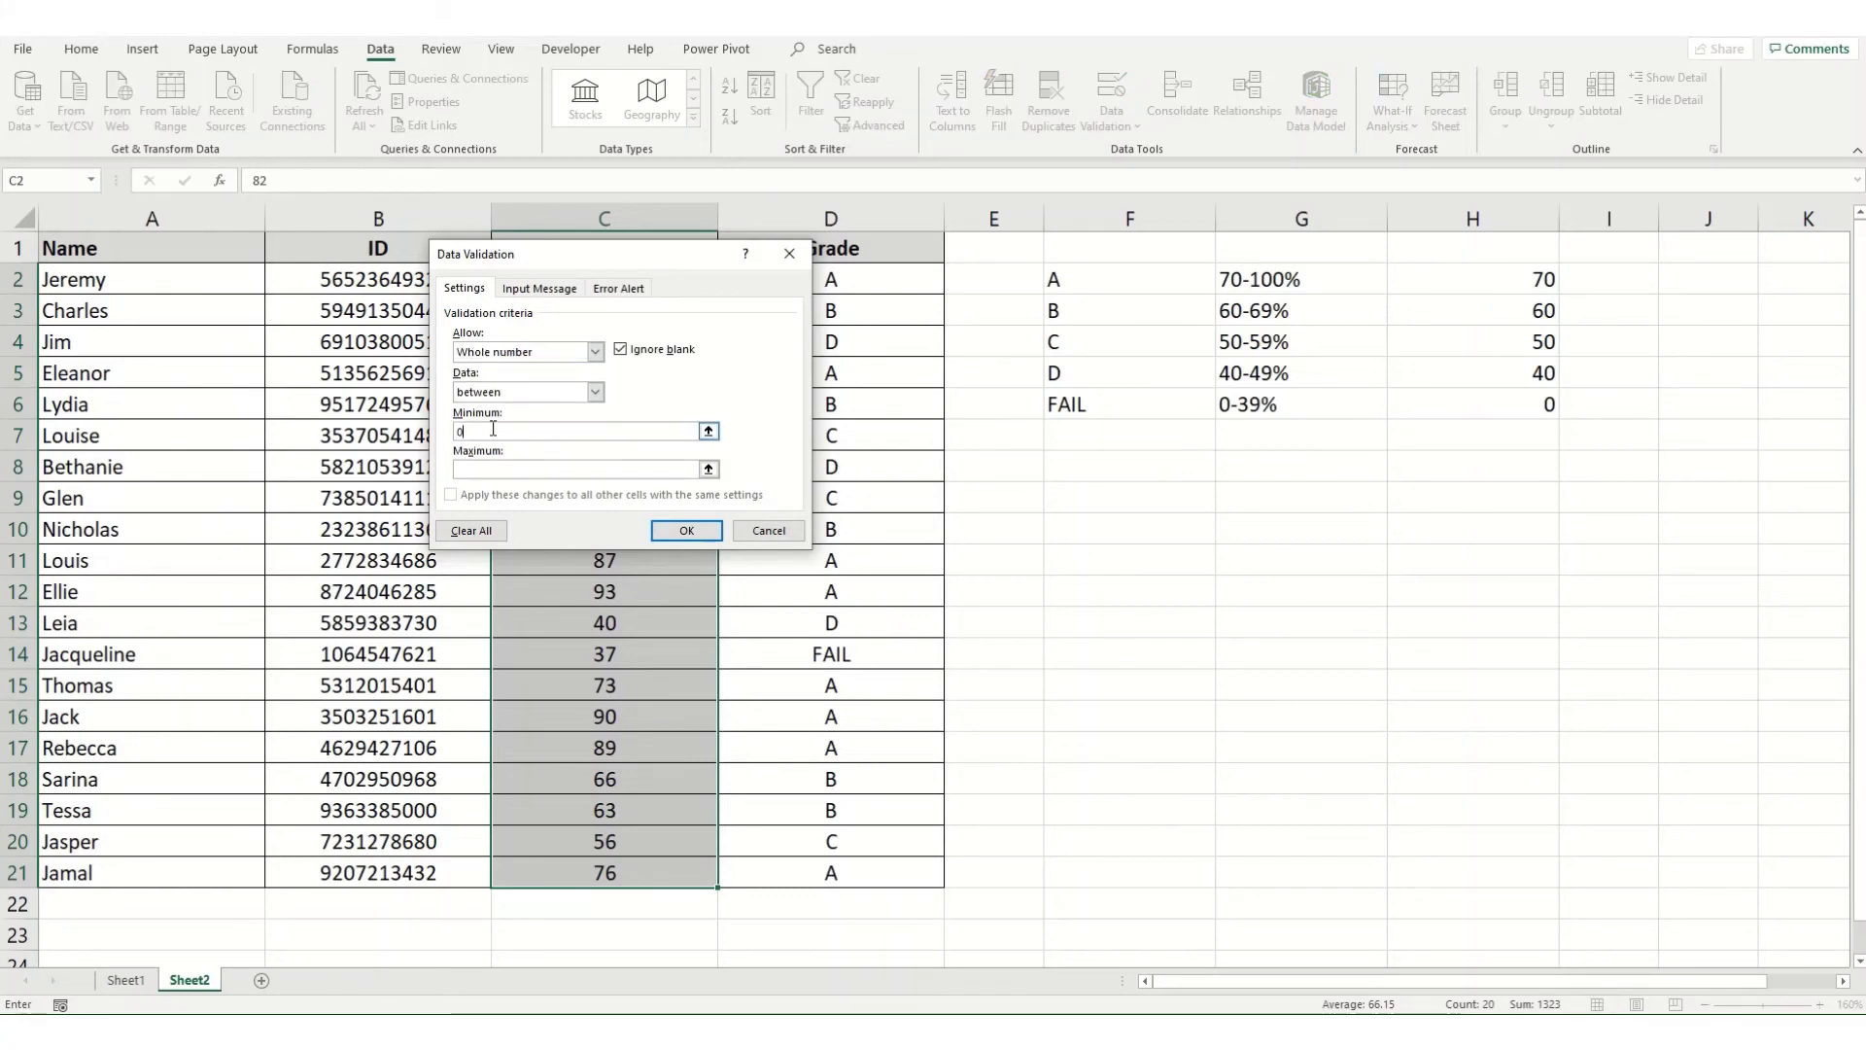
left_click(497, 472)
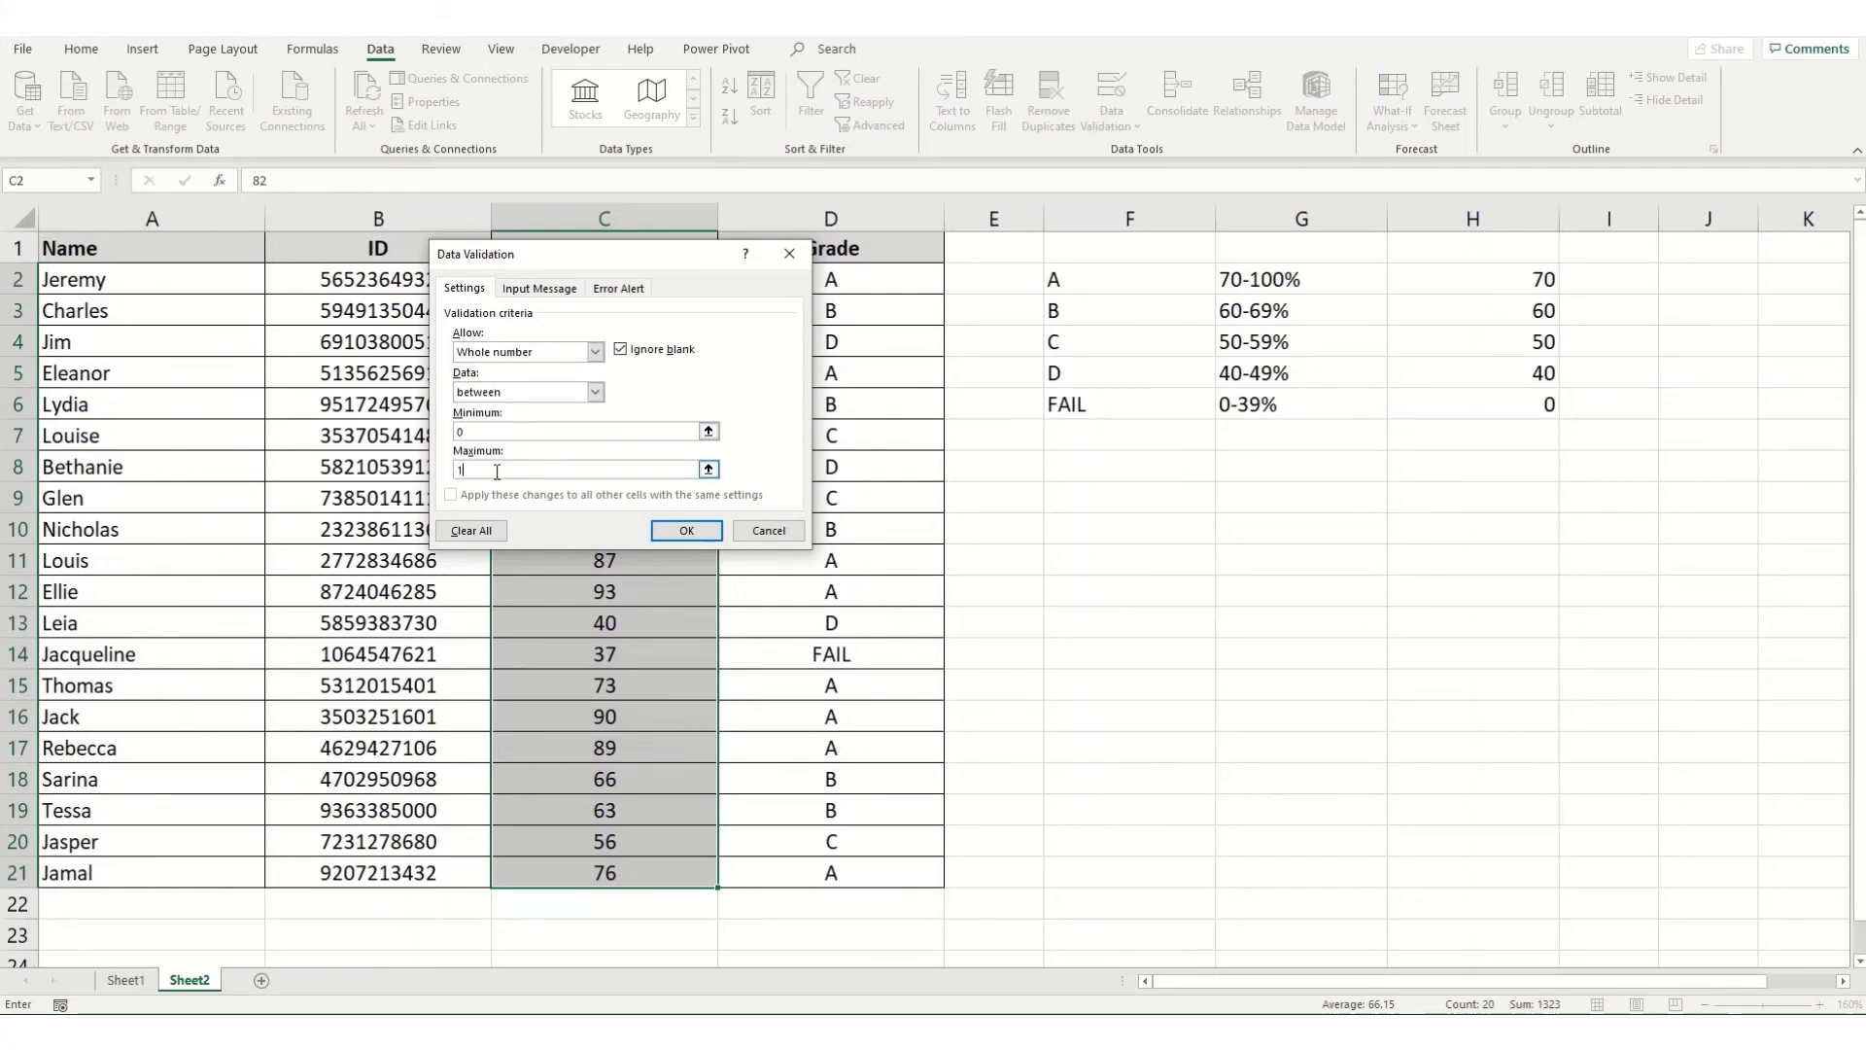
left_click(661, 530)
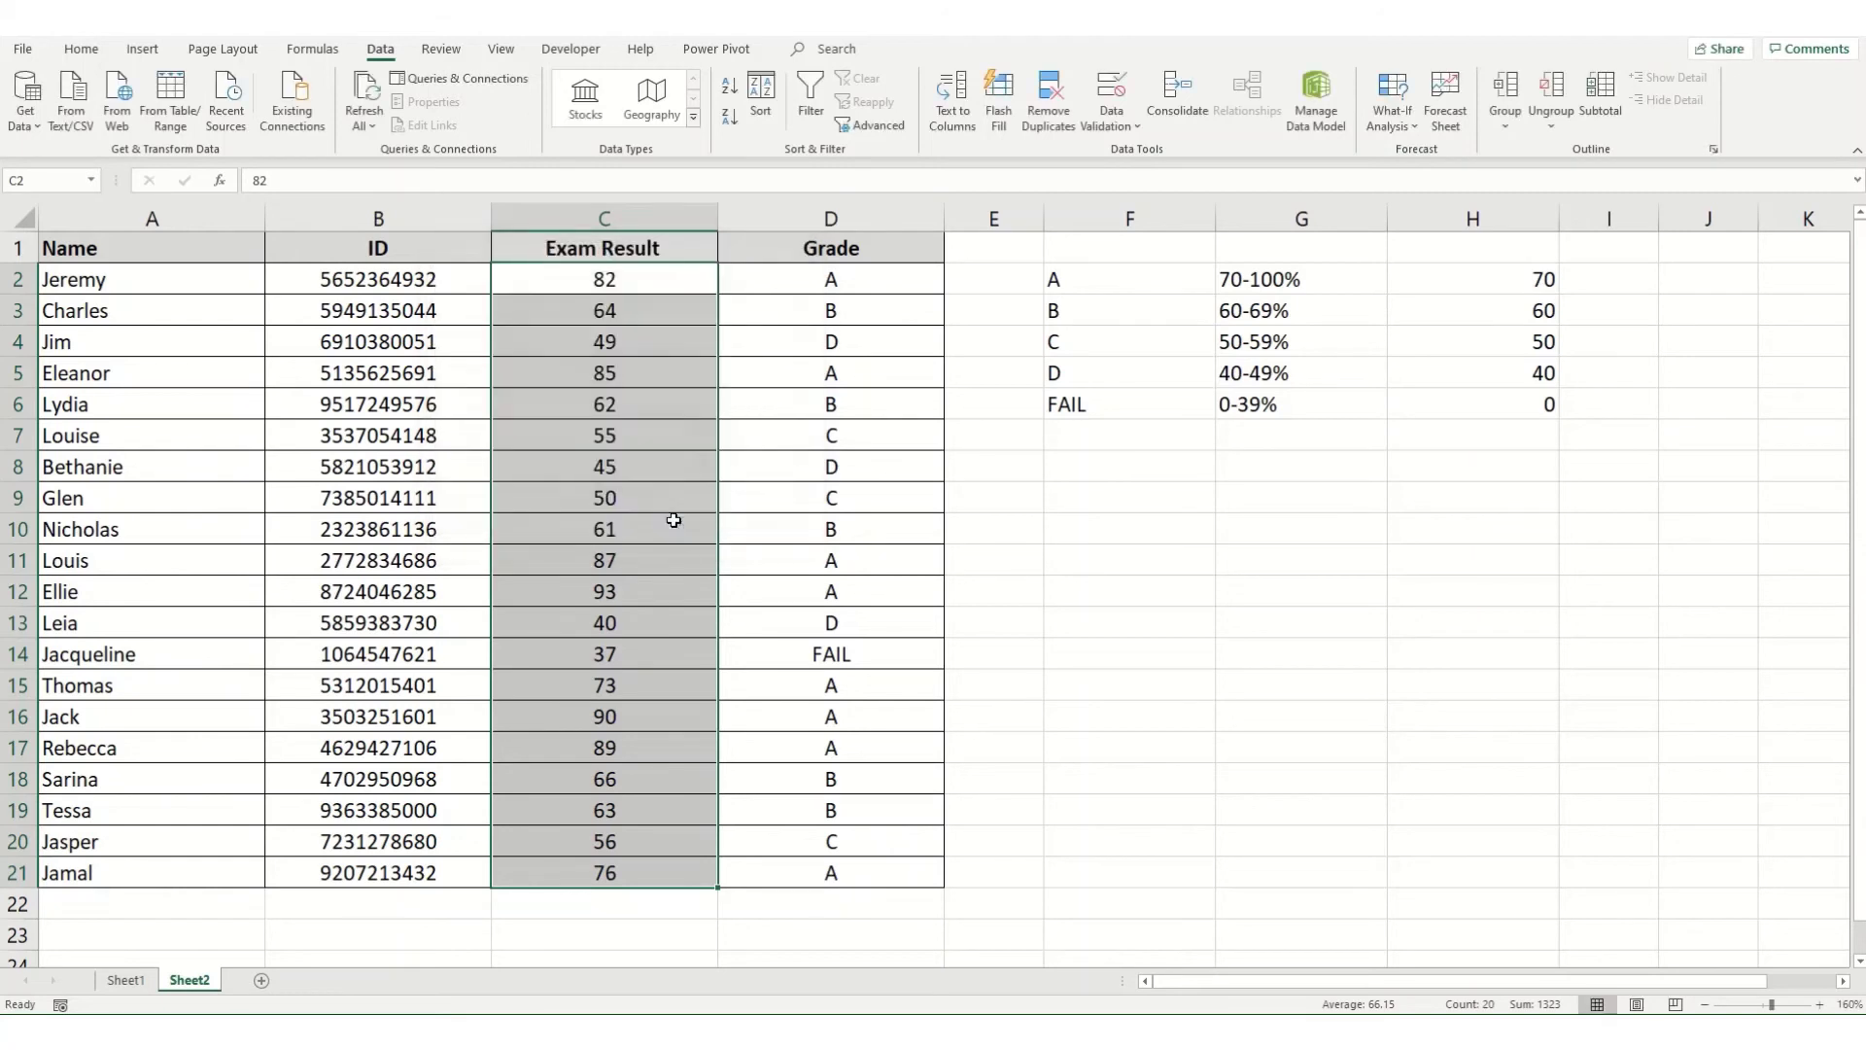
Test the validation rule by entering 150 as the exam result in C7, and cancel the entry
left_click(637, 440)
type("150")
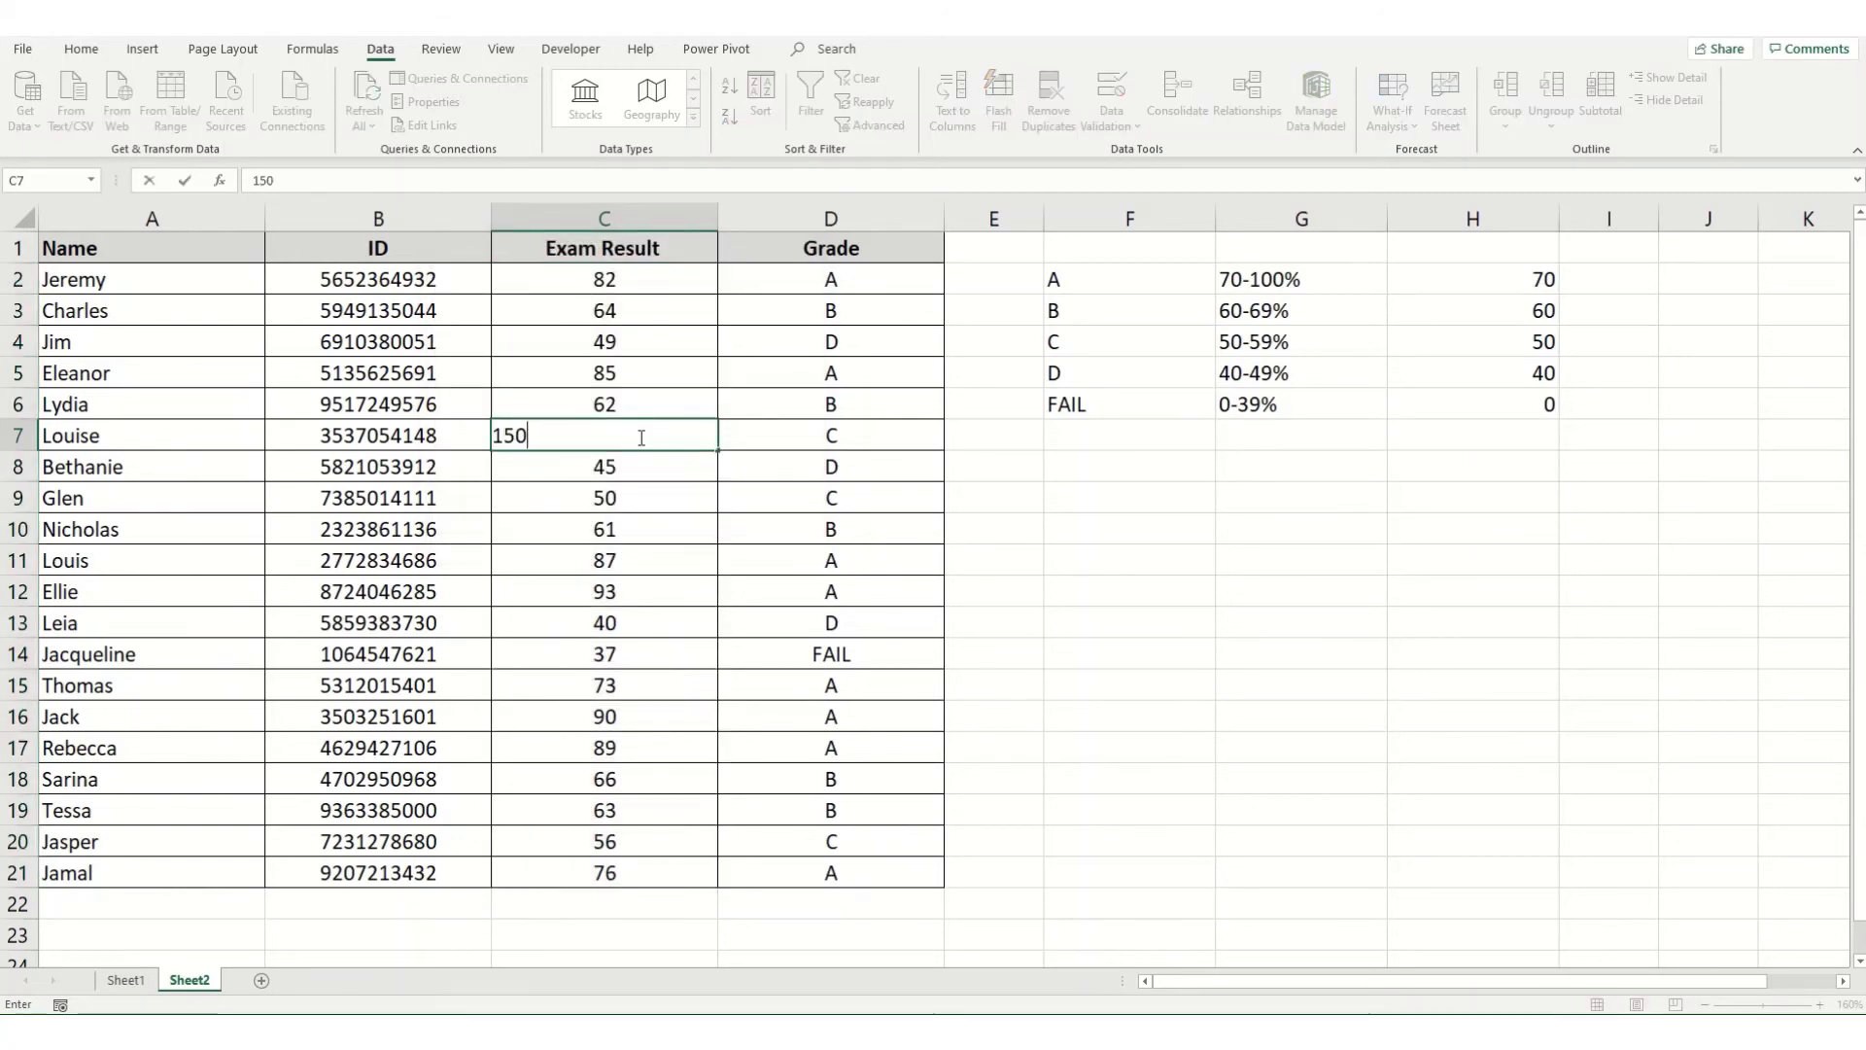
key("Return")
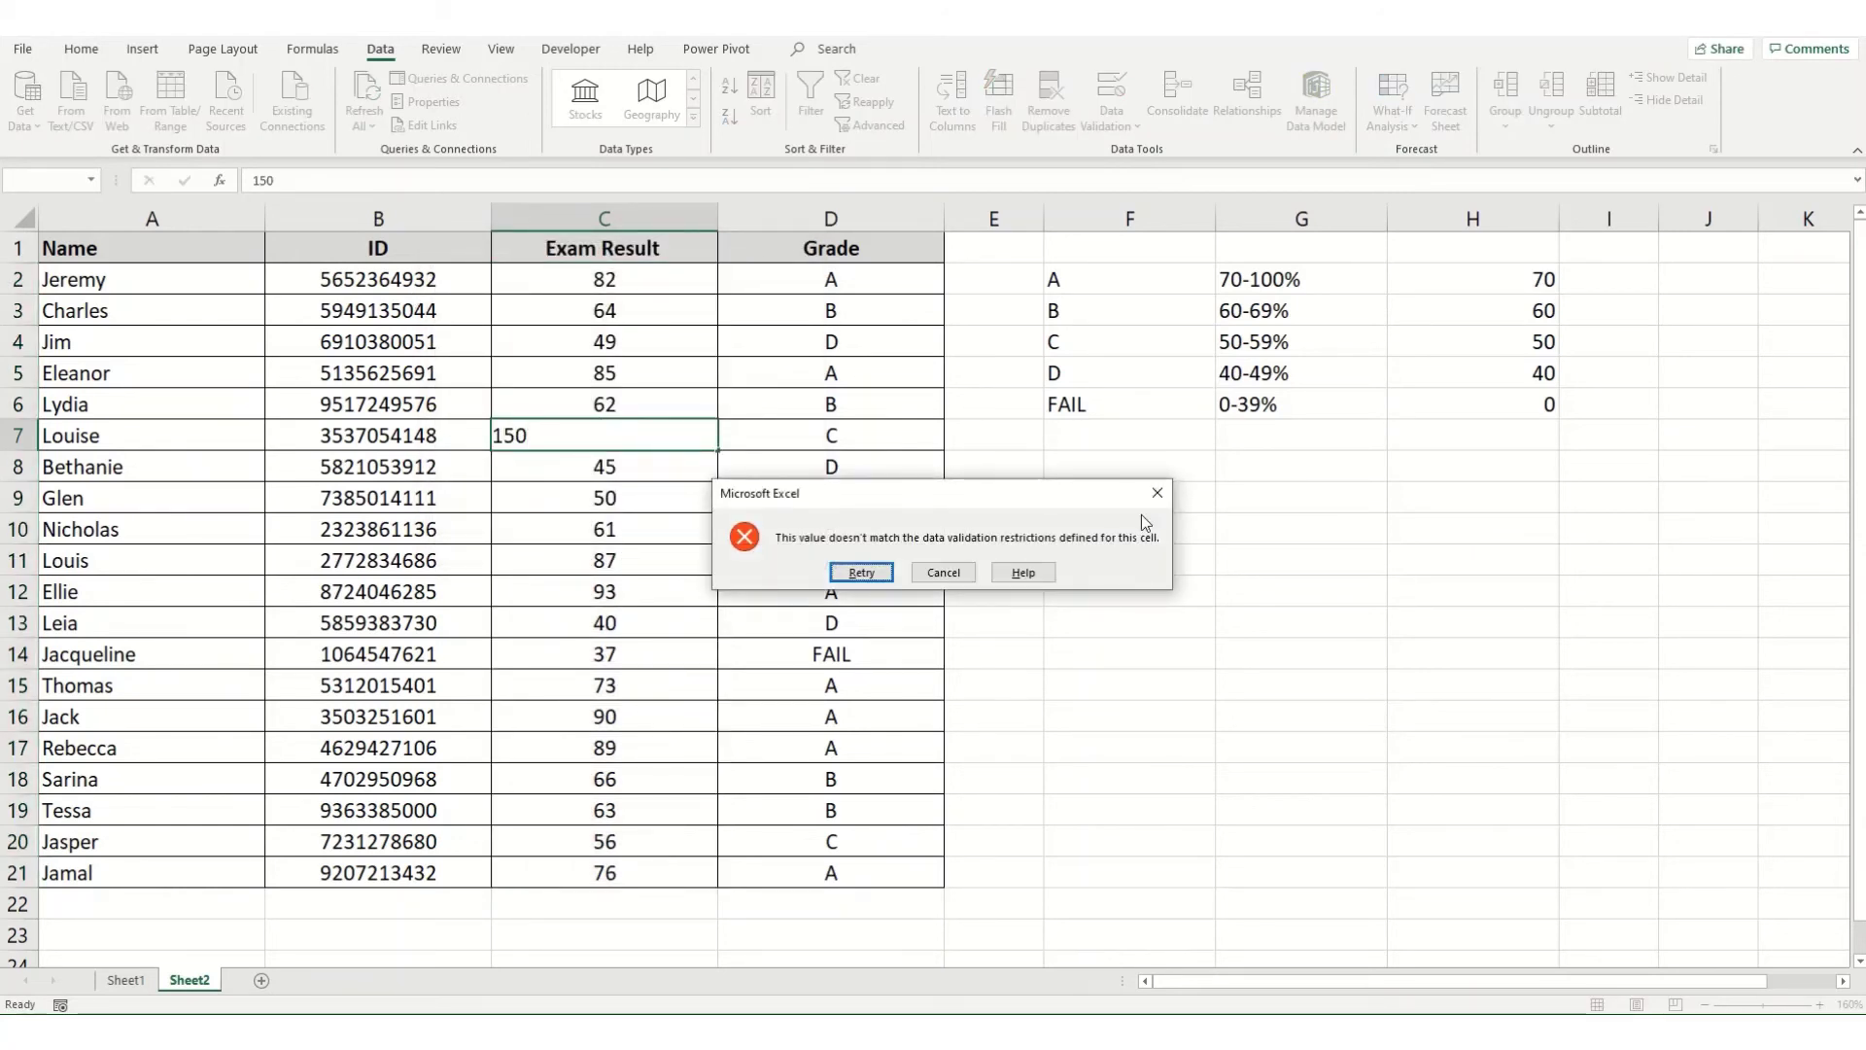
left_click(969, 574)
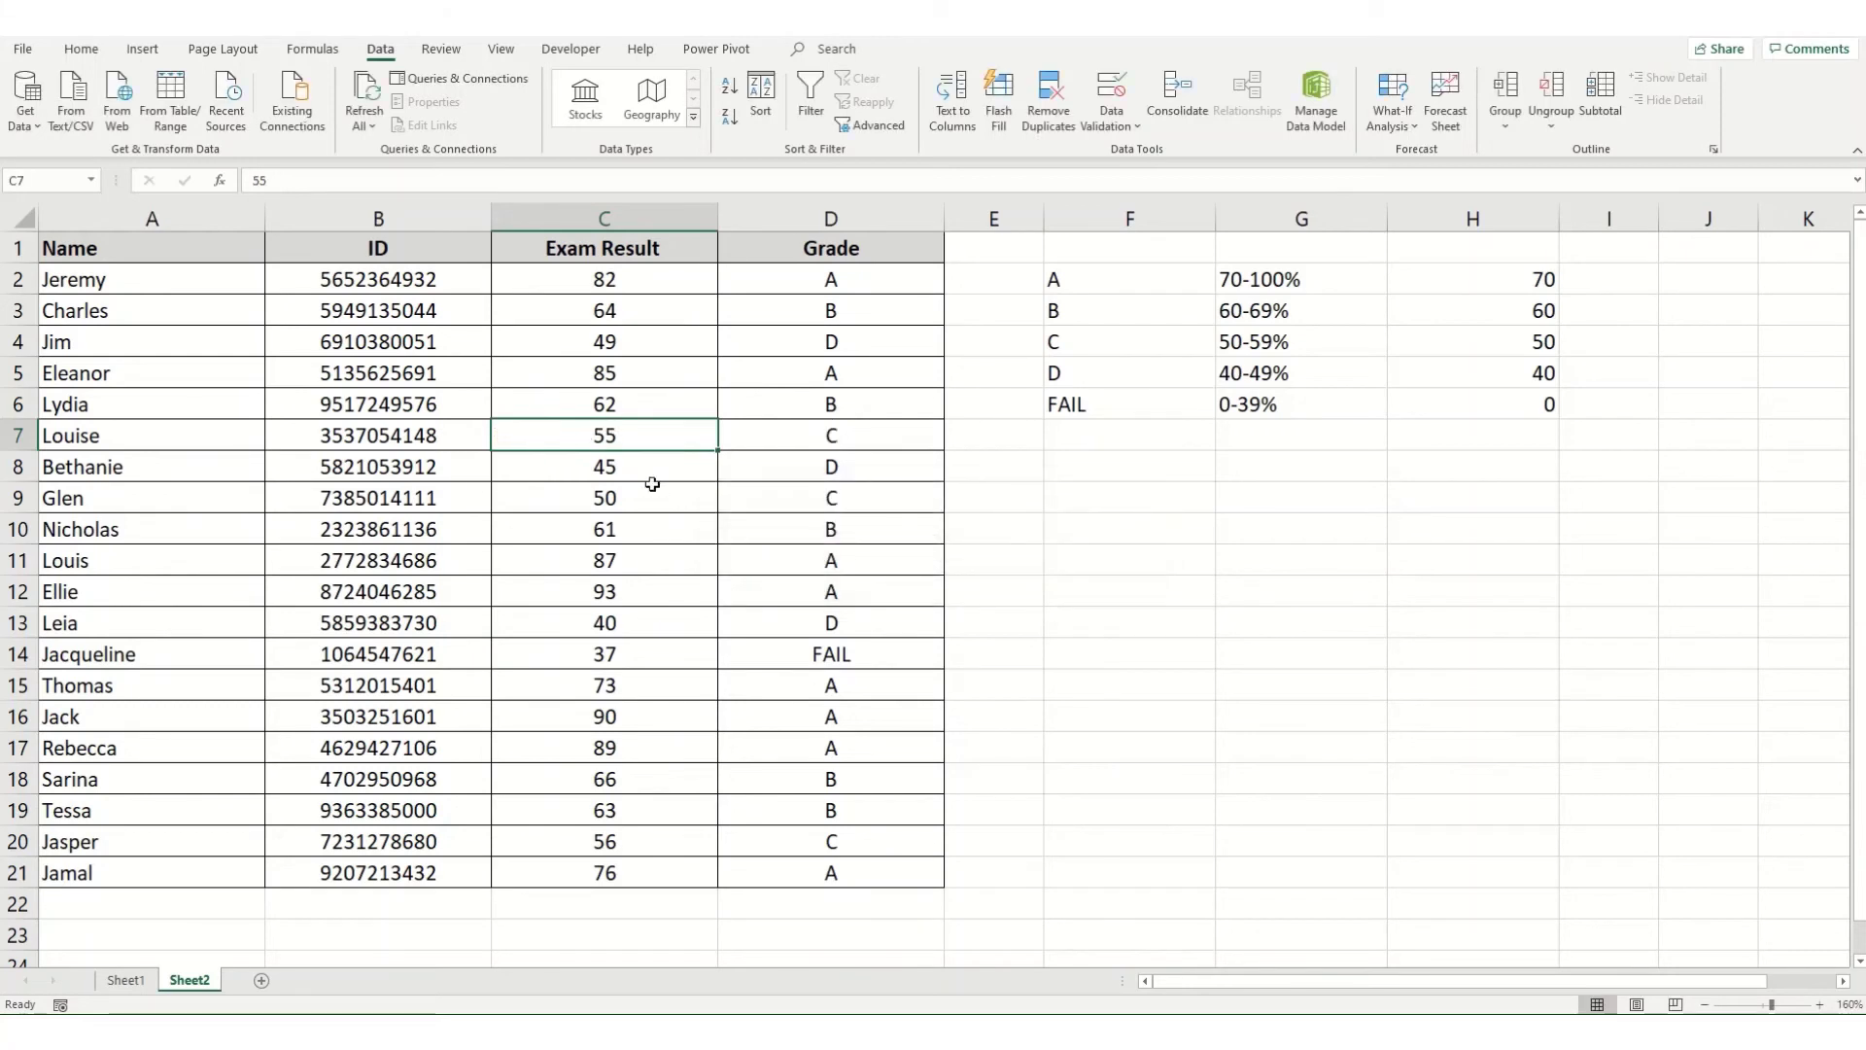
Review the test, true value and false value of each nested IF in D2's formula, leaving the formula as it is
left_click(836, 280)
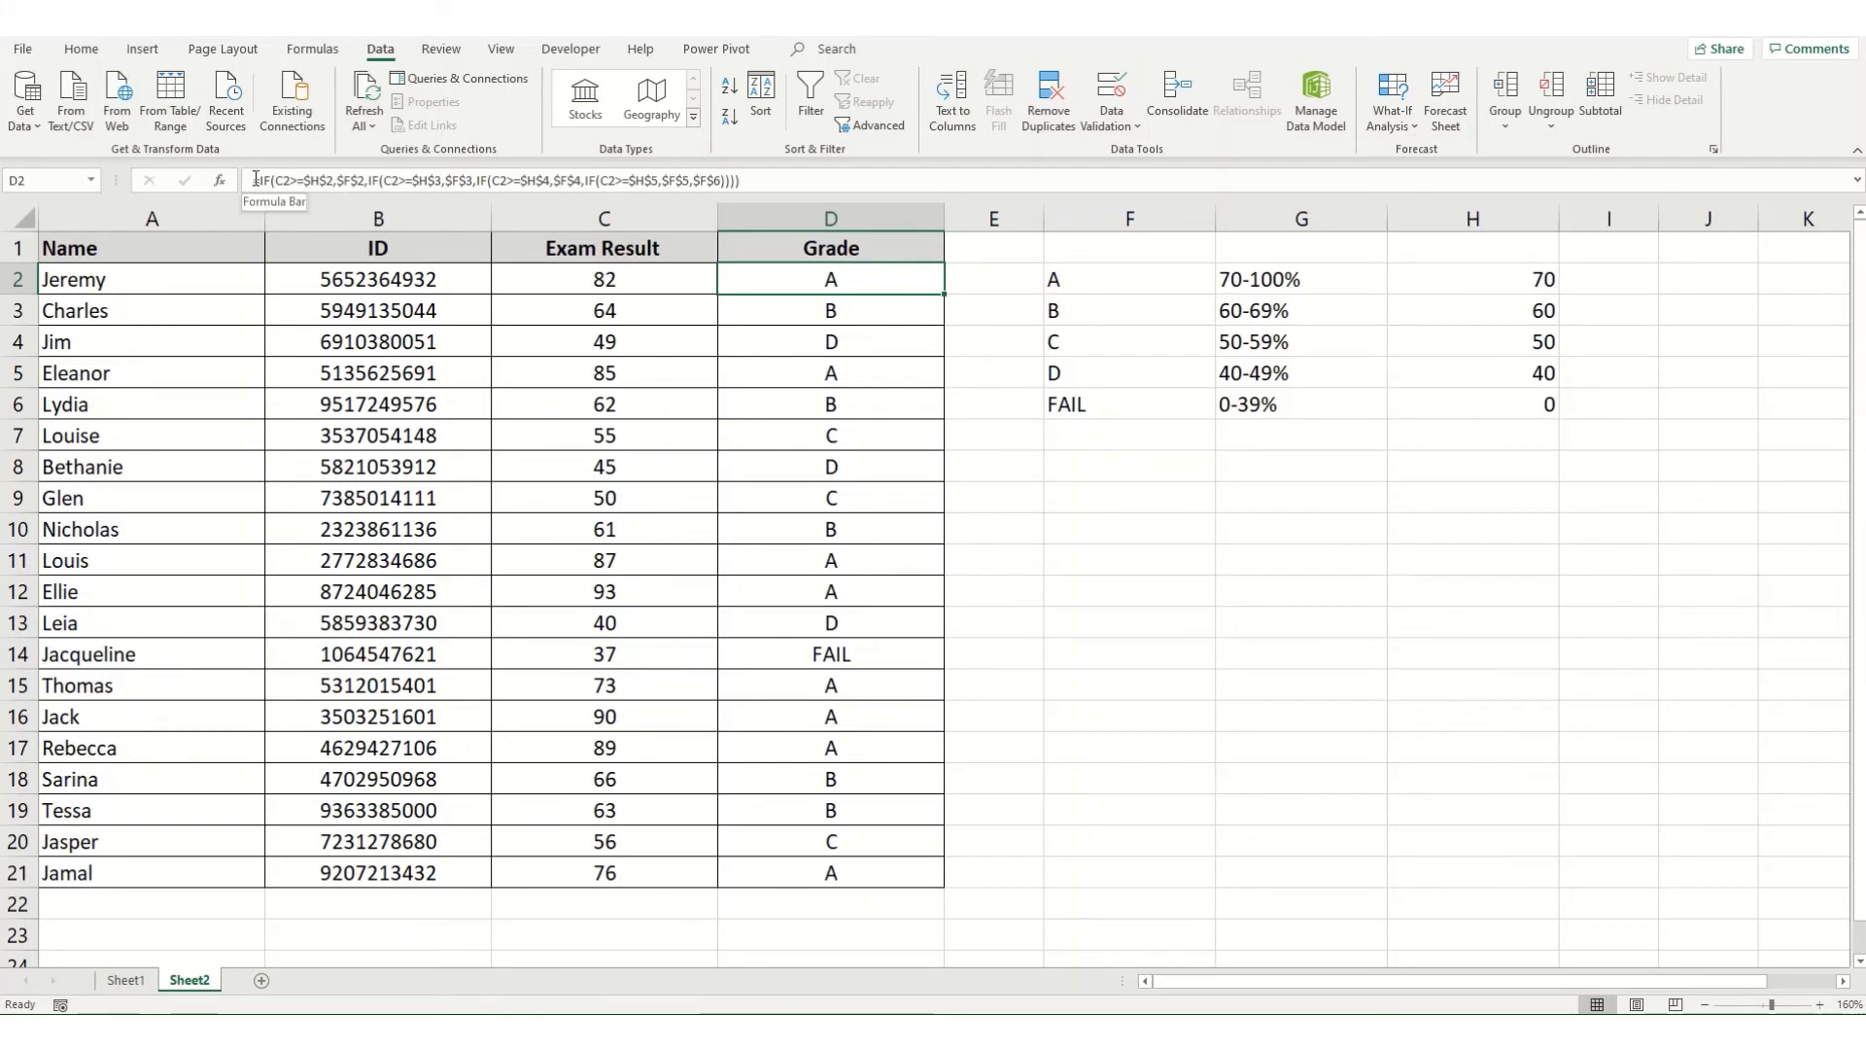
left_click(353, 185)
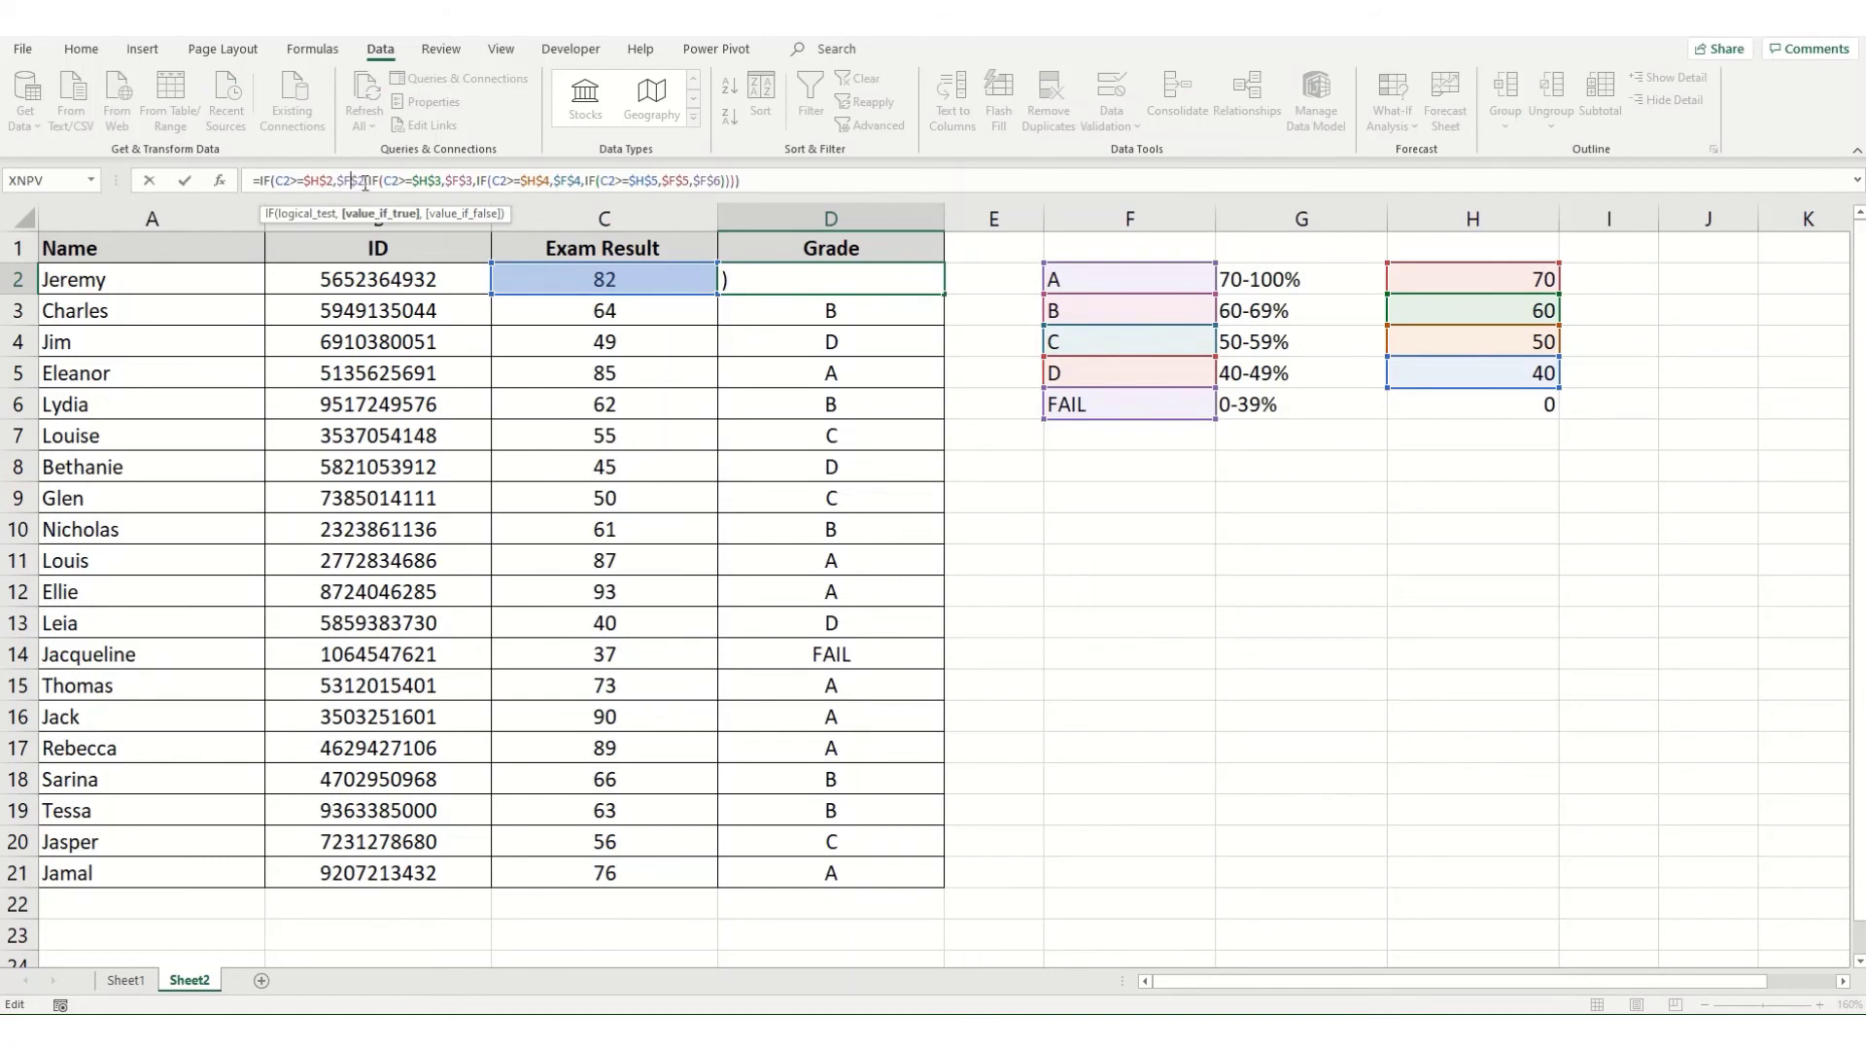
type(",")
left_click(419, 183)
left_click(460, 183)
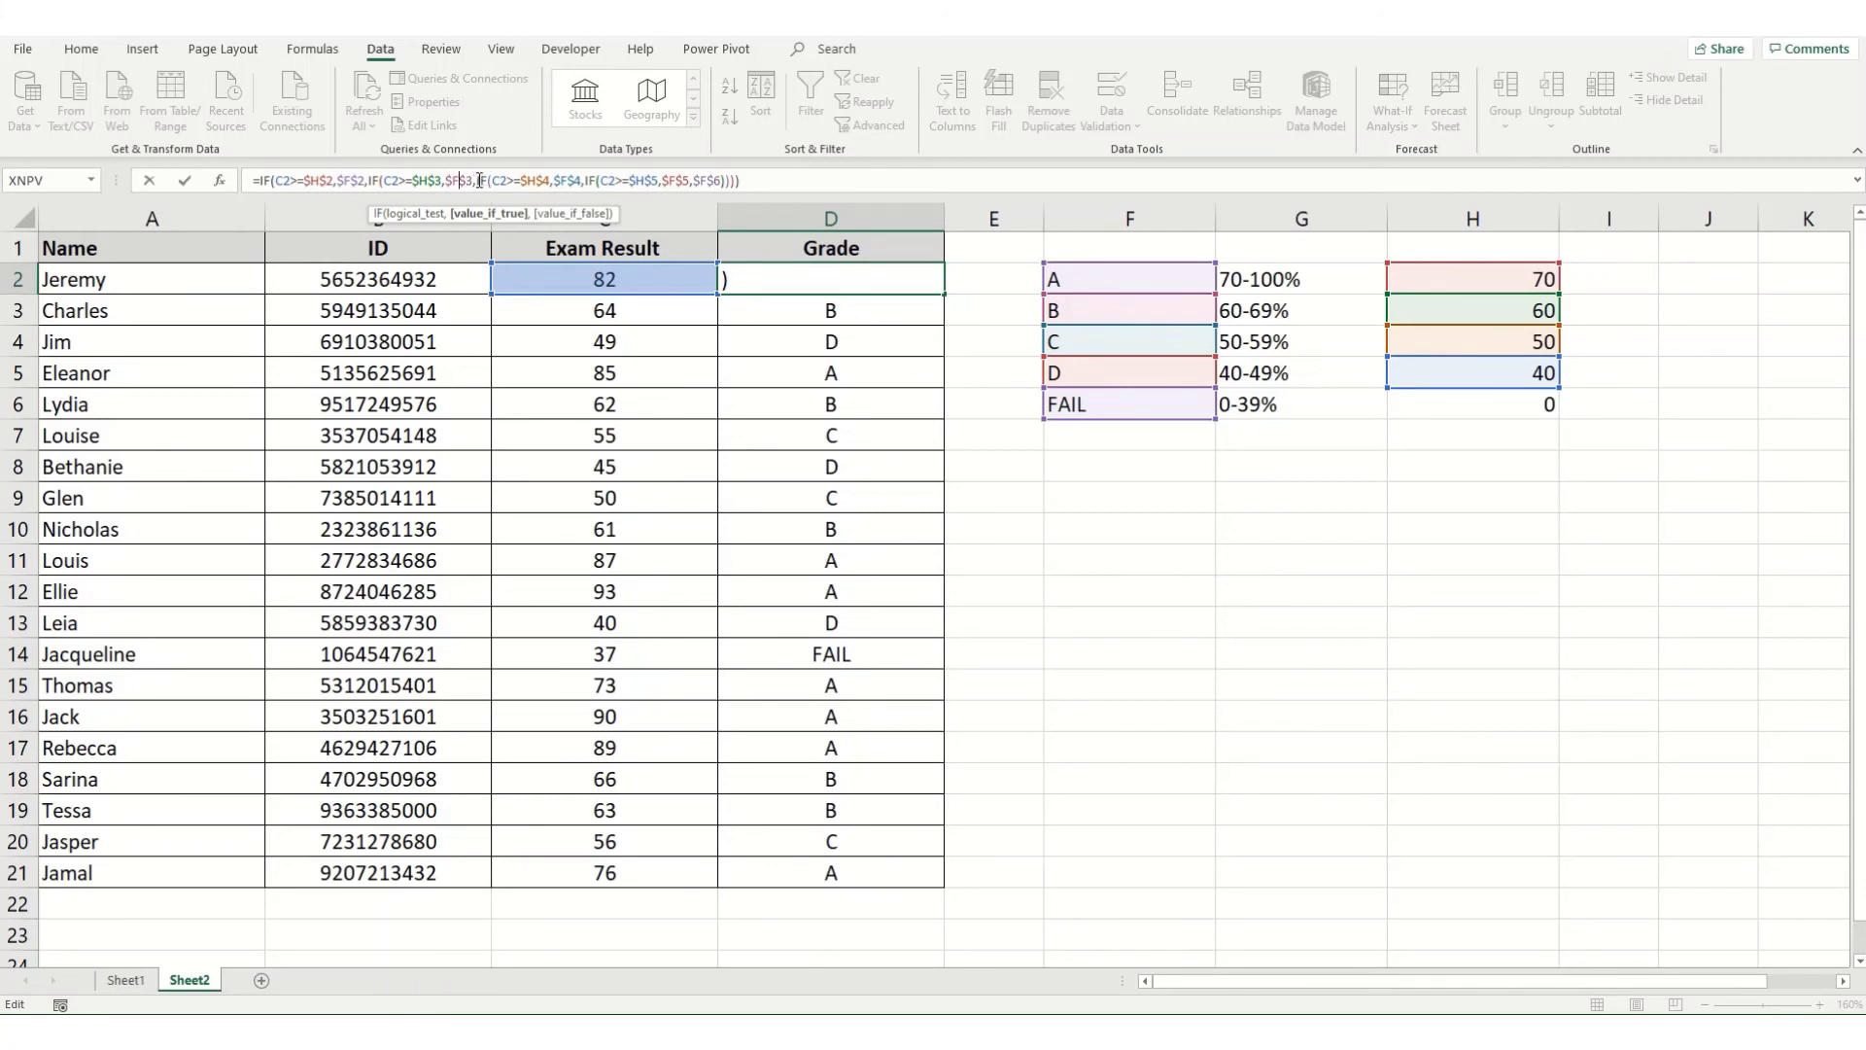
left_click(475, 182)
type(",")
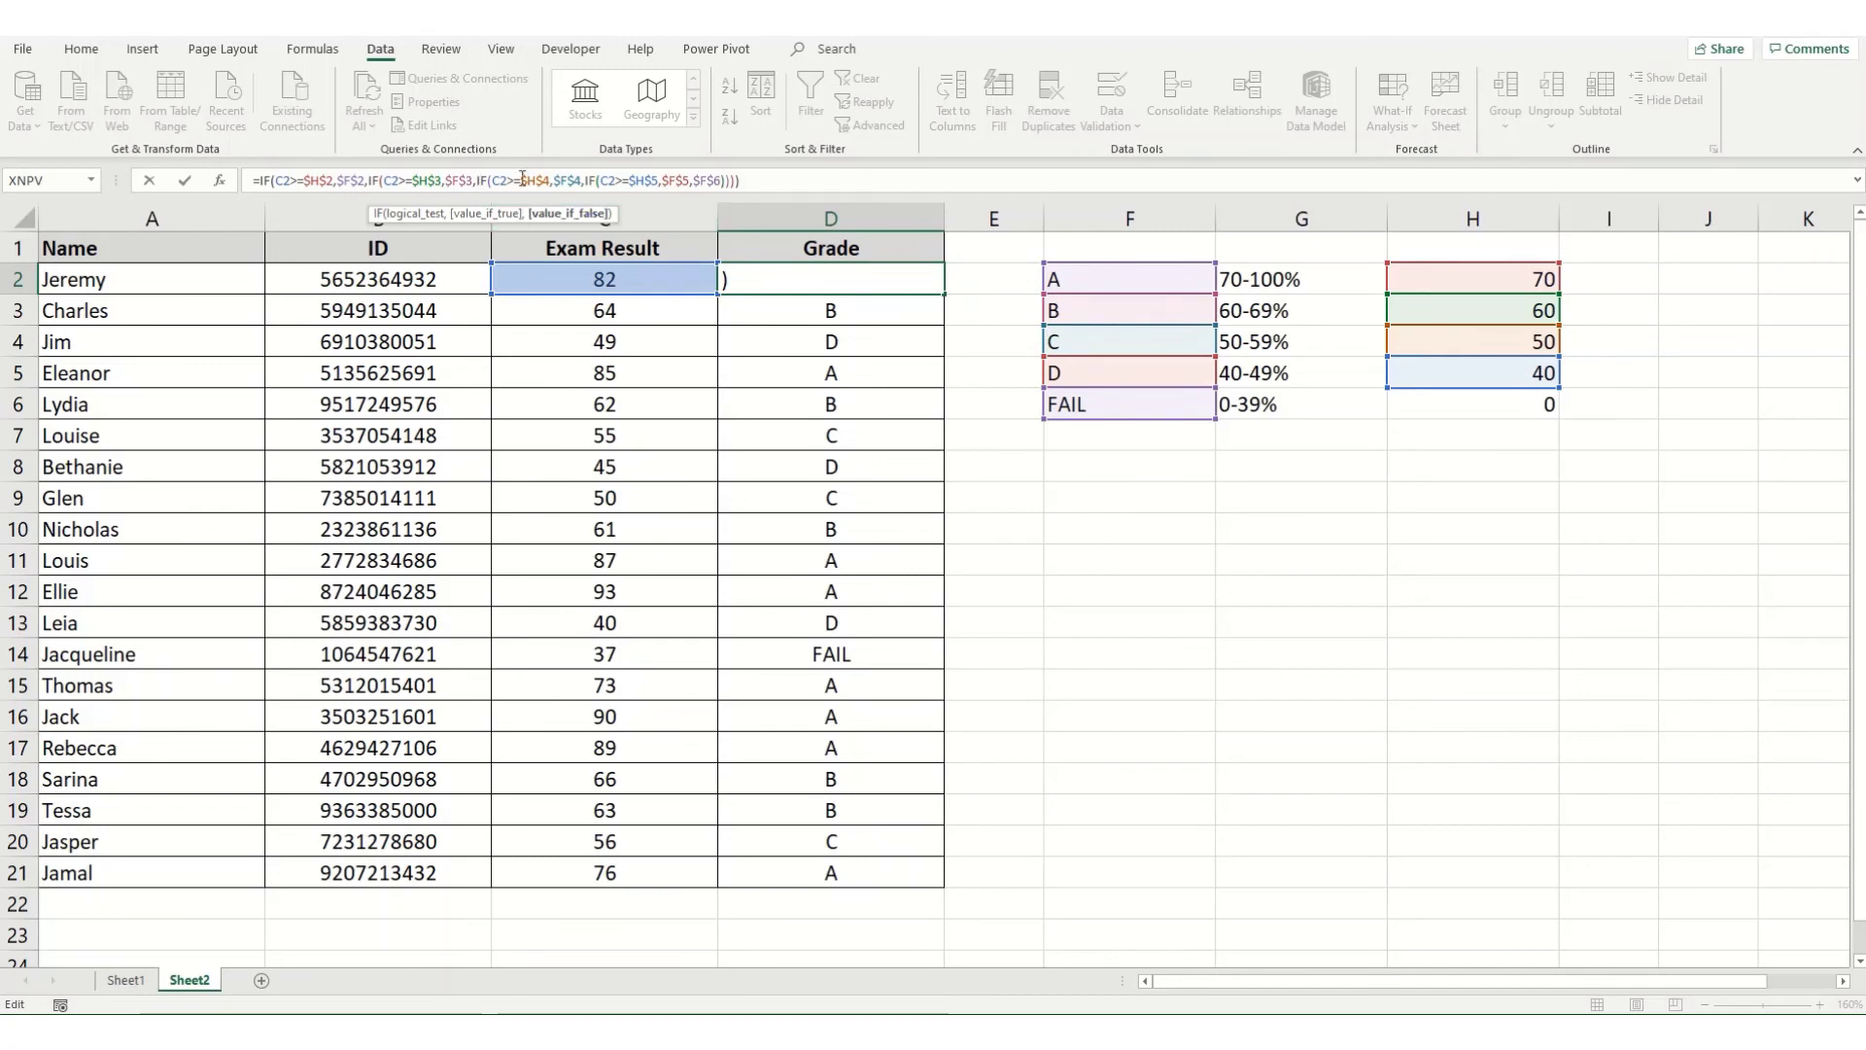
left_click(702, 180)
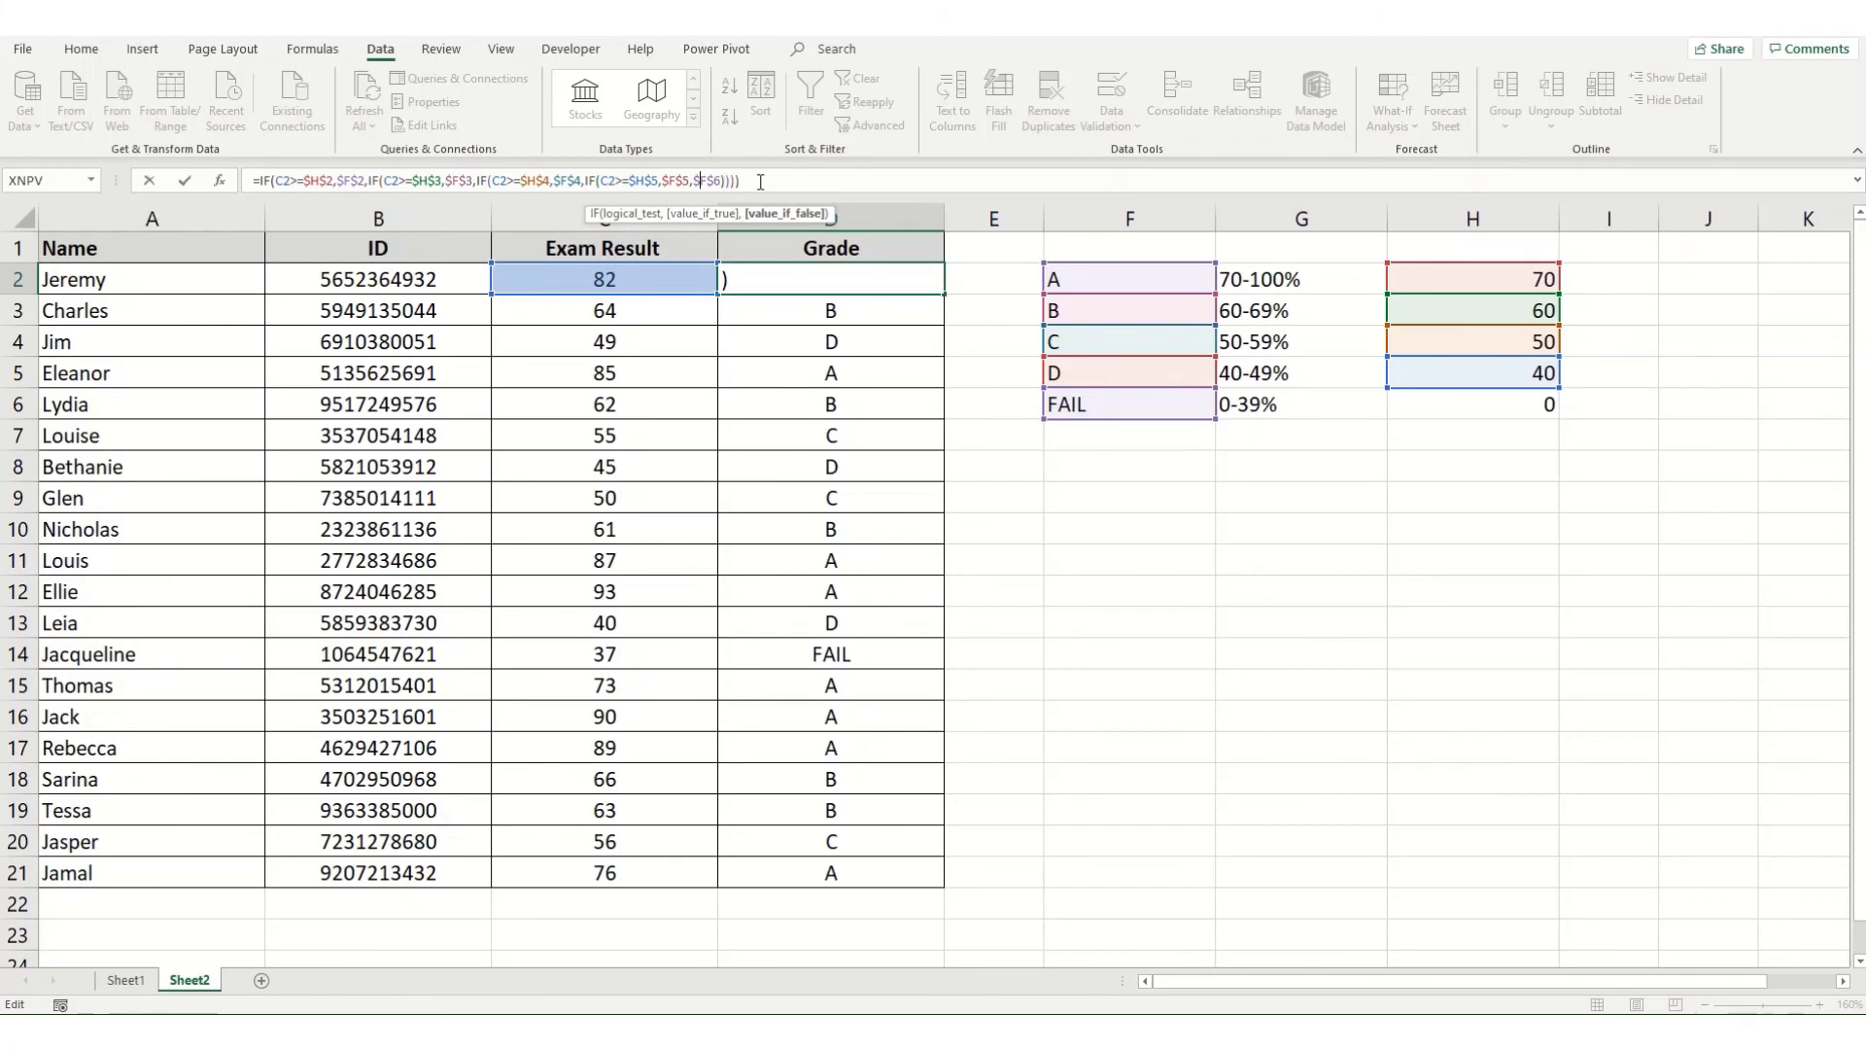
key("Return")
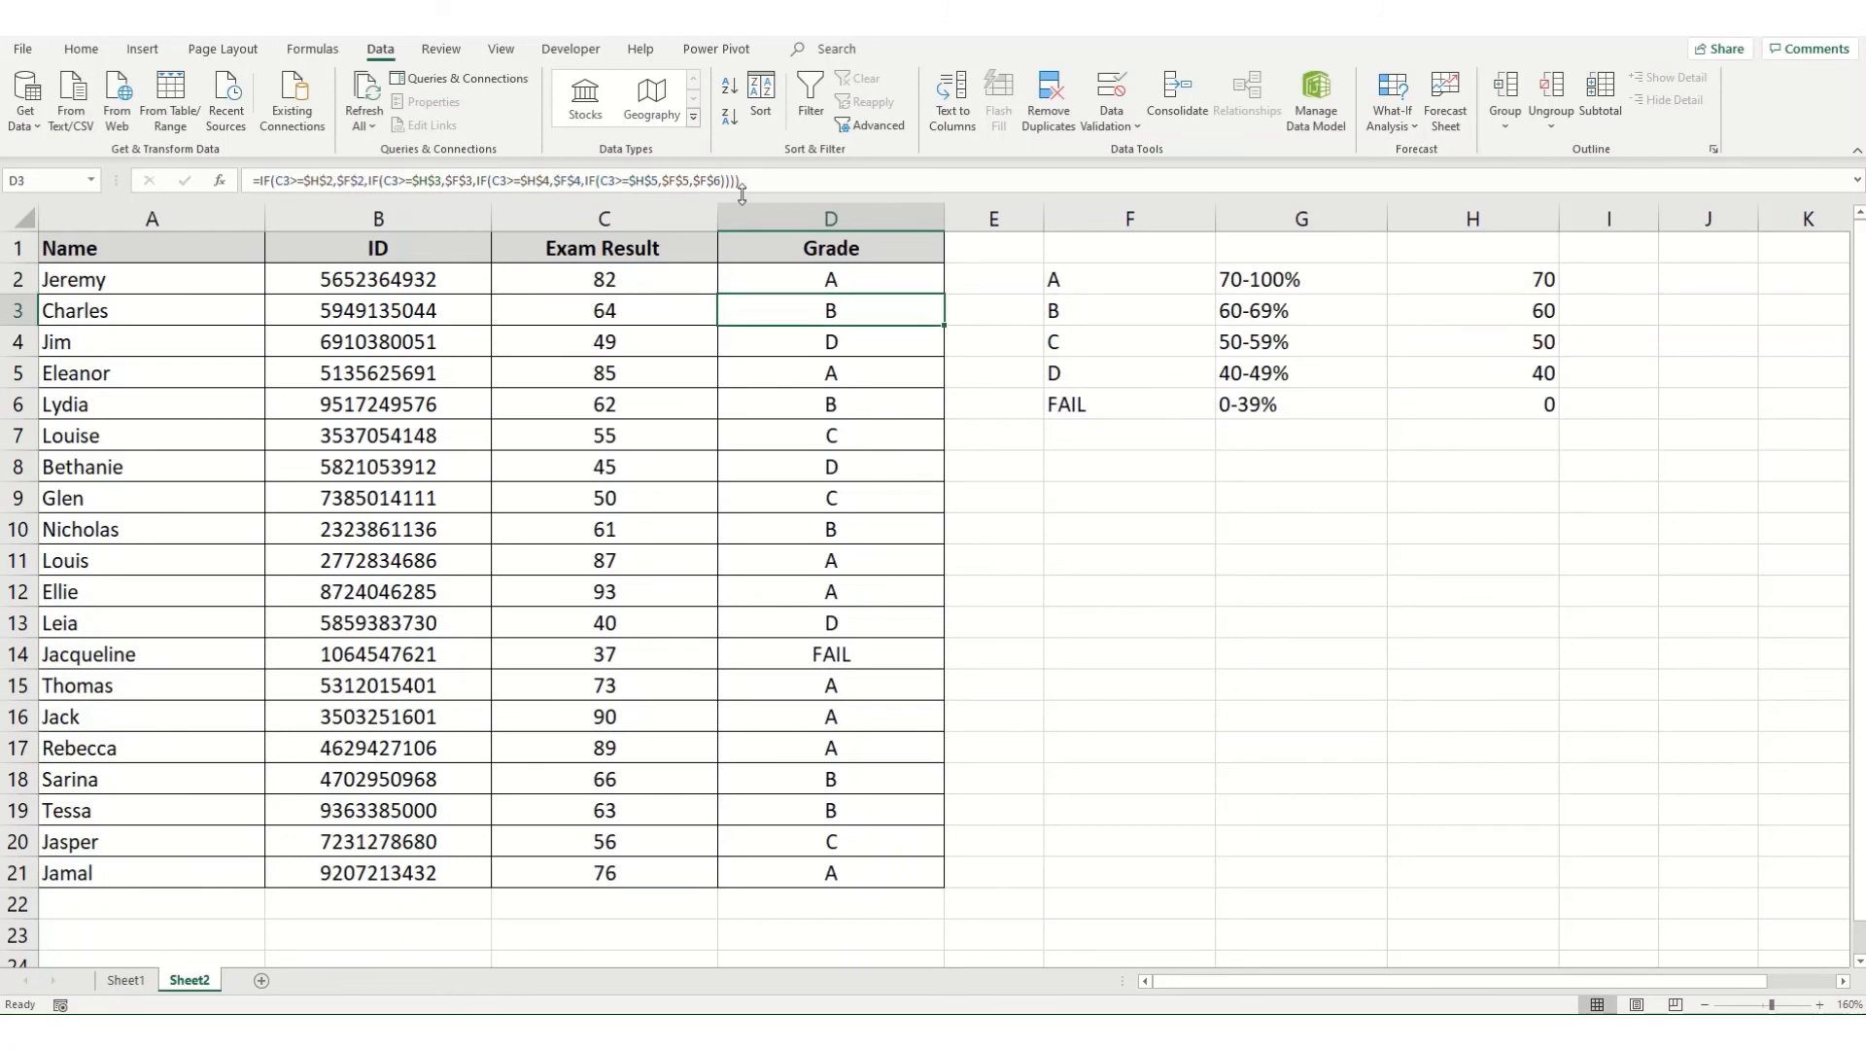